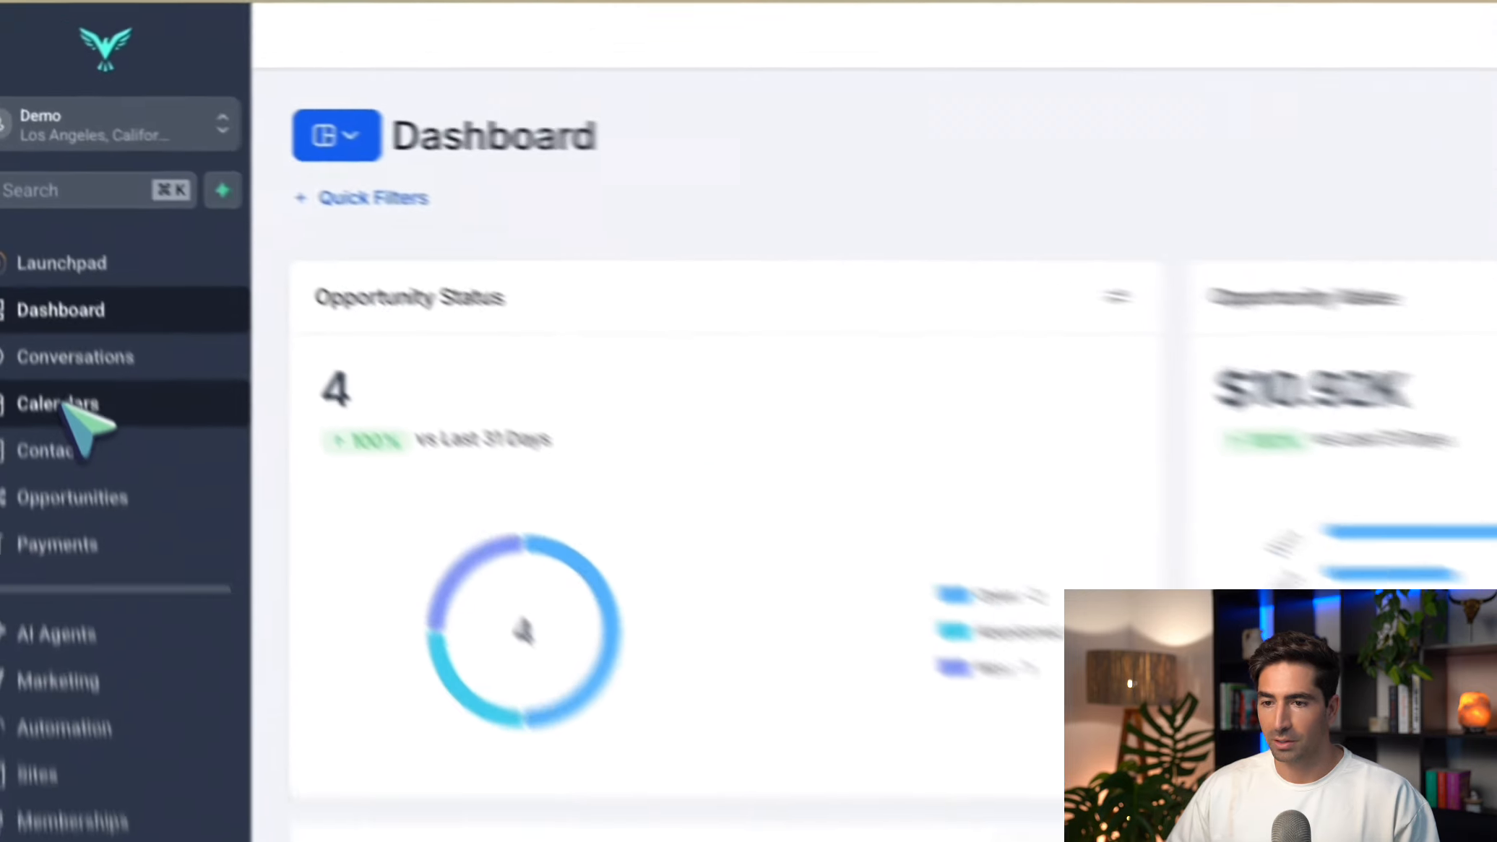
Step: Connect a Google Calendar to the staff member in the calendar connection settings, choosing the Google account and granting Lead Connector access
{"action": "left_click", "coordinate": [66, 404]}
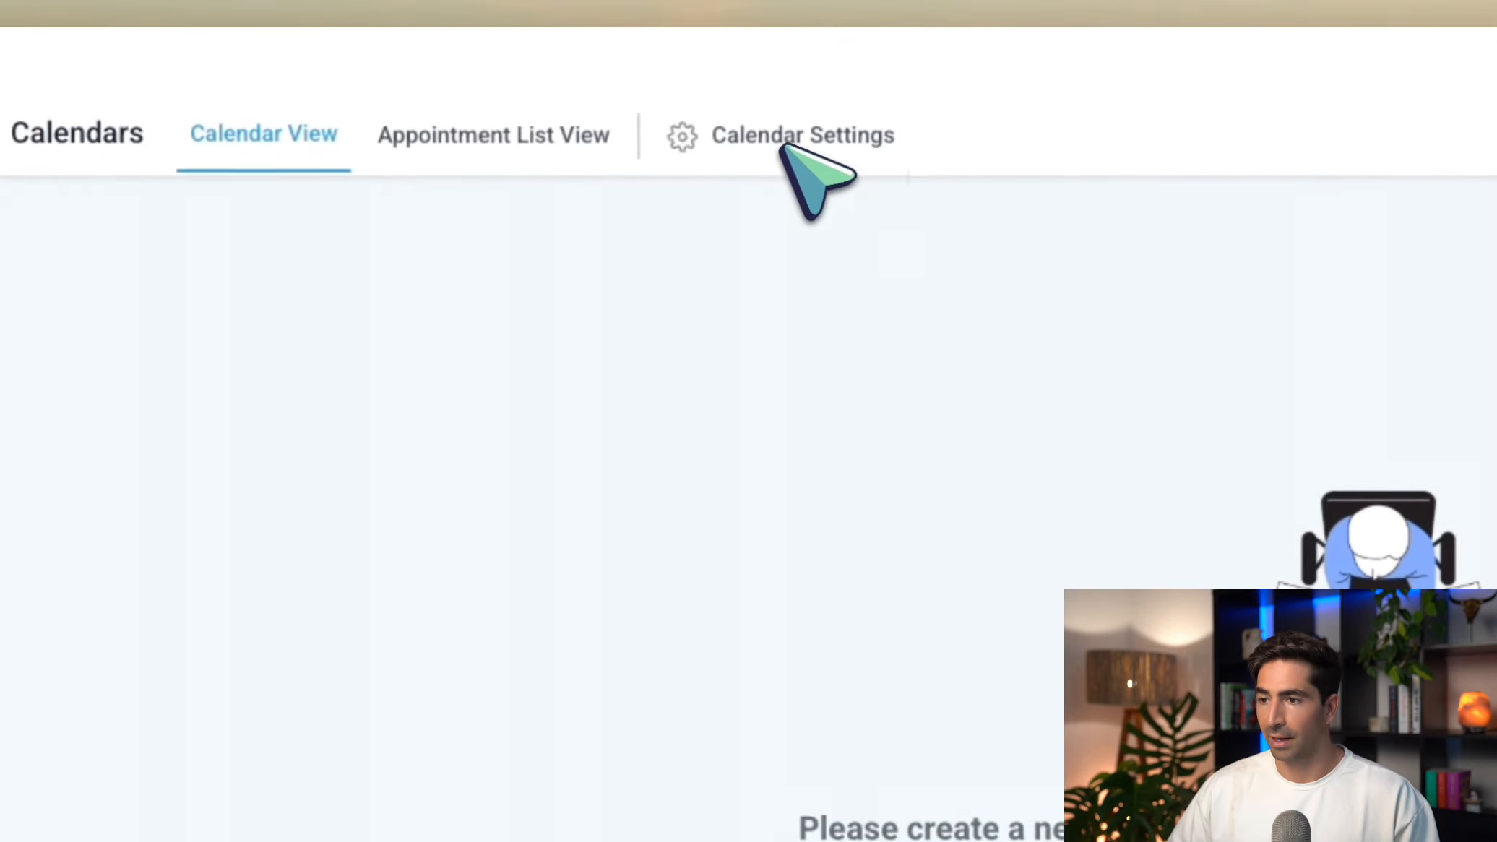
{"action": "left_click", "coordinate": [893, 94]}
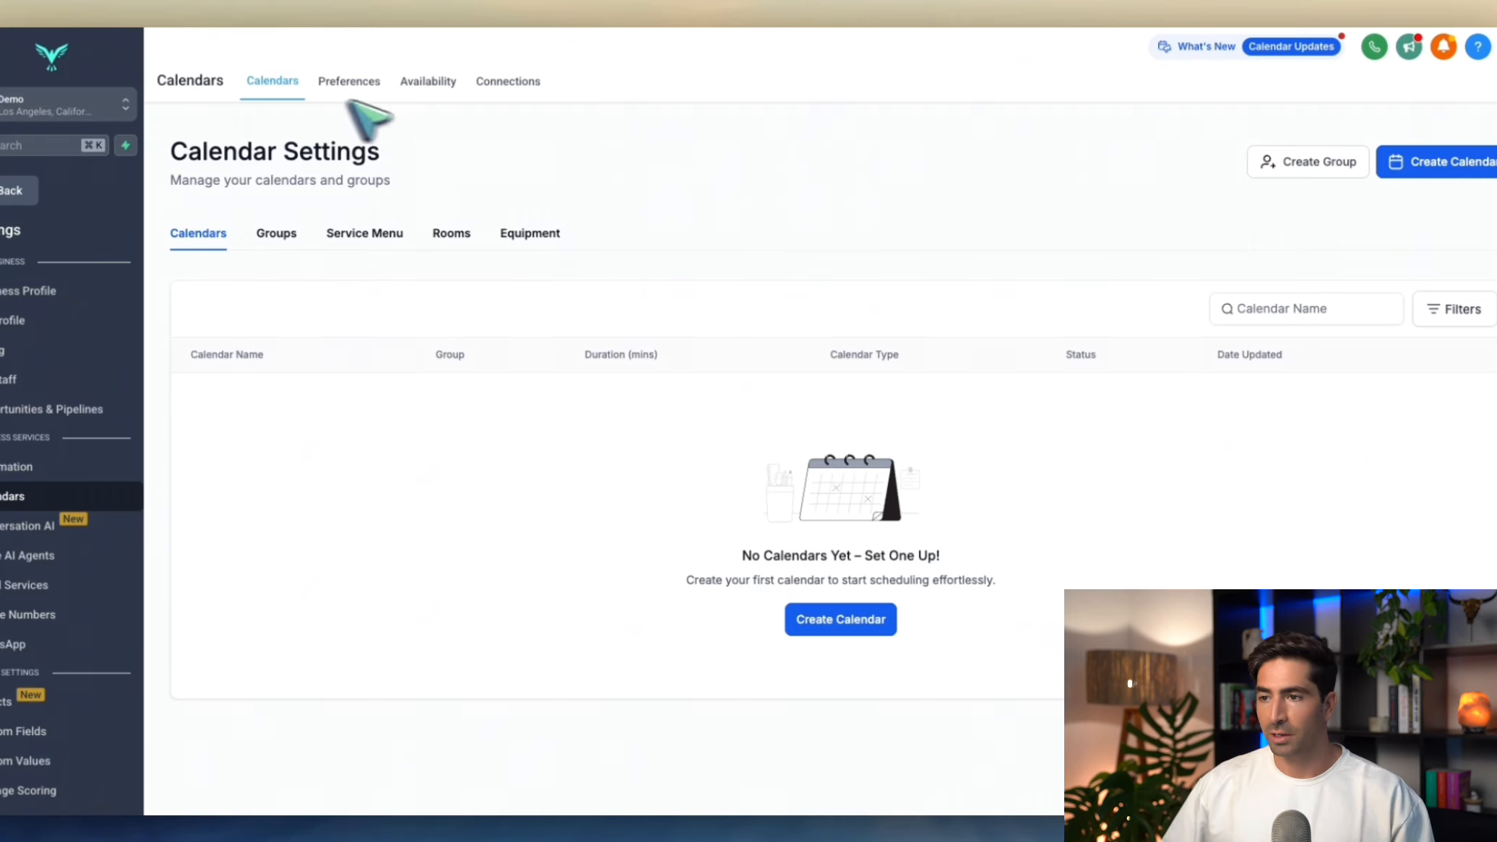
{"action": "left_click", "coordinate": [574, 100]}
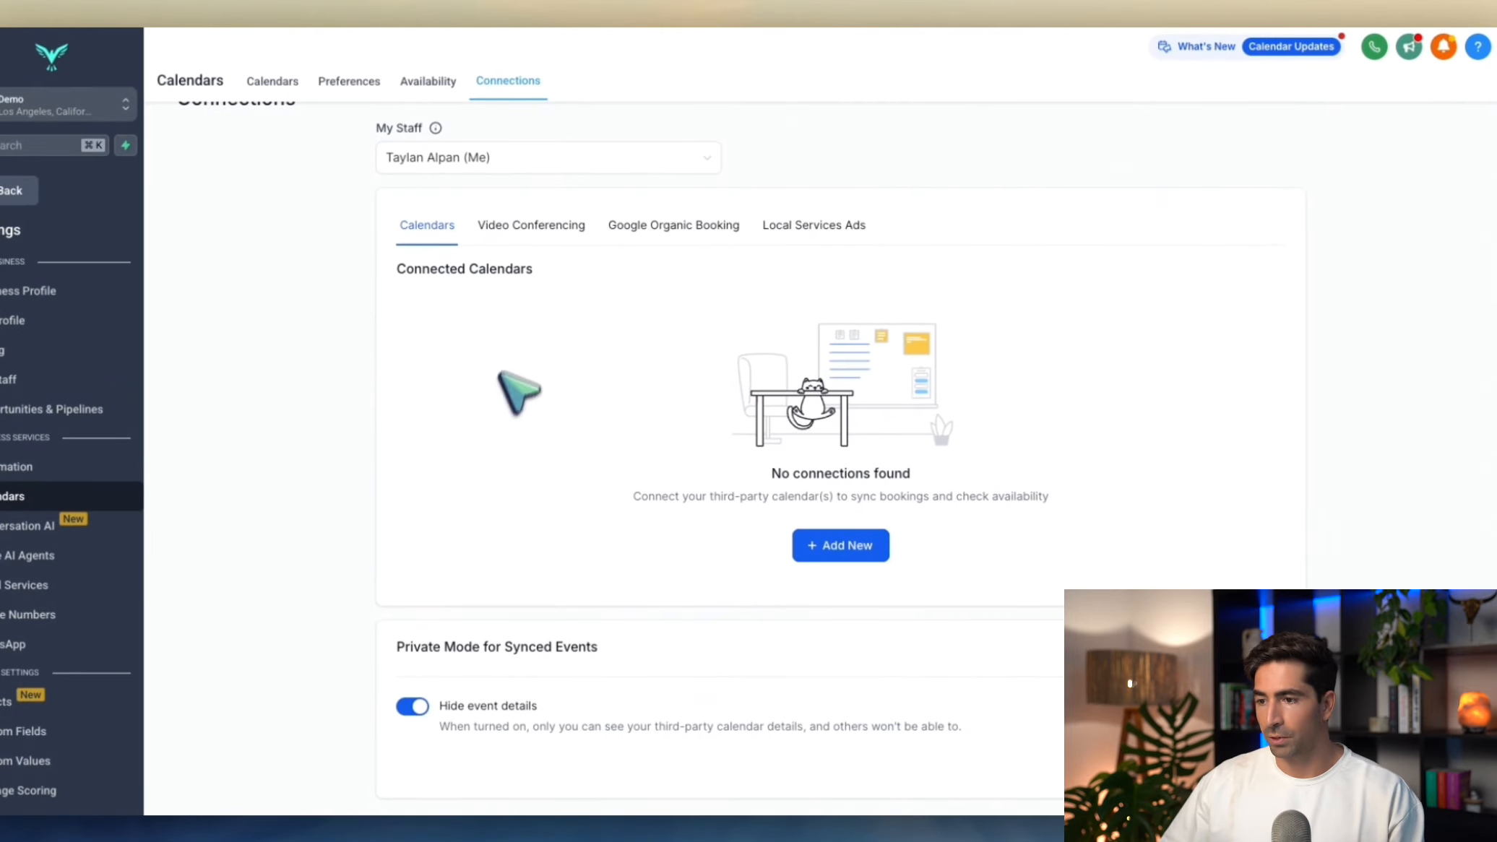
{"action": "left_click", "coordinate": [840, 546]}
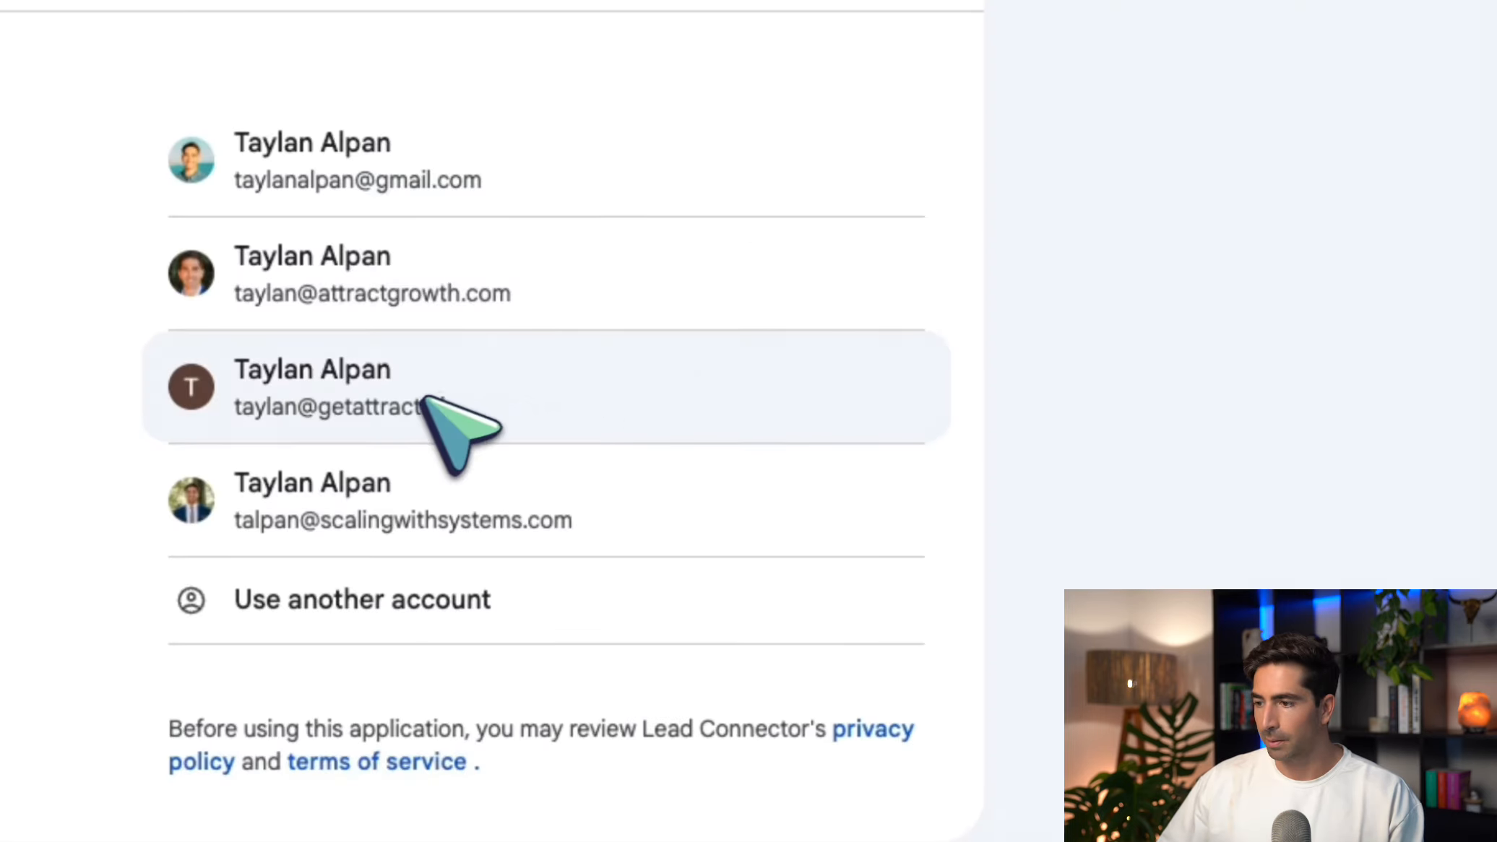
{"action": "left_click", "coordinate": [422, 399]}
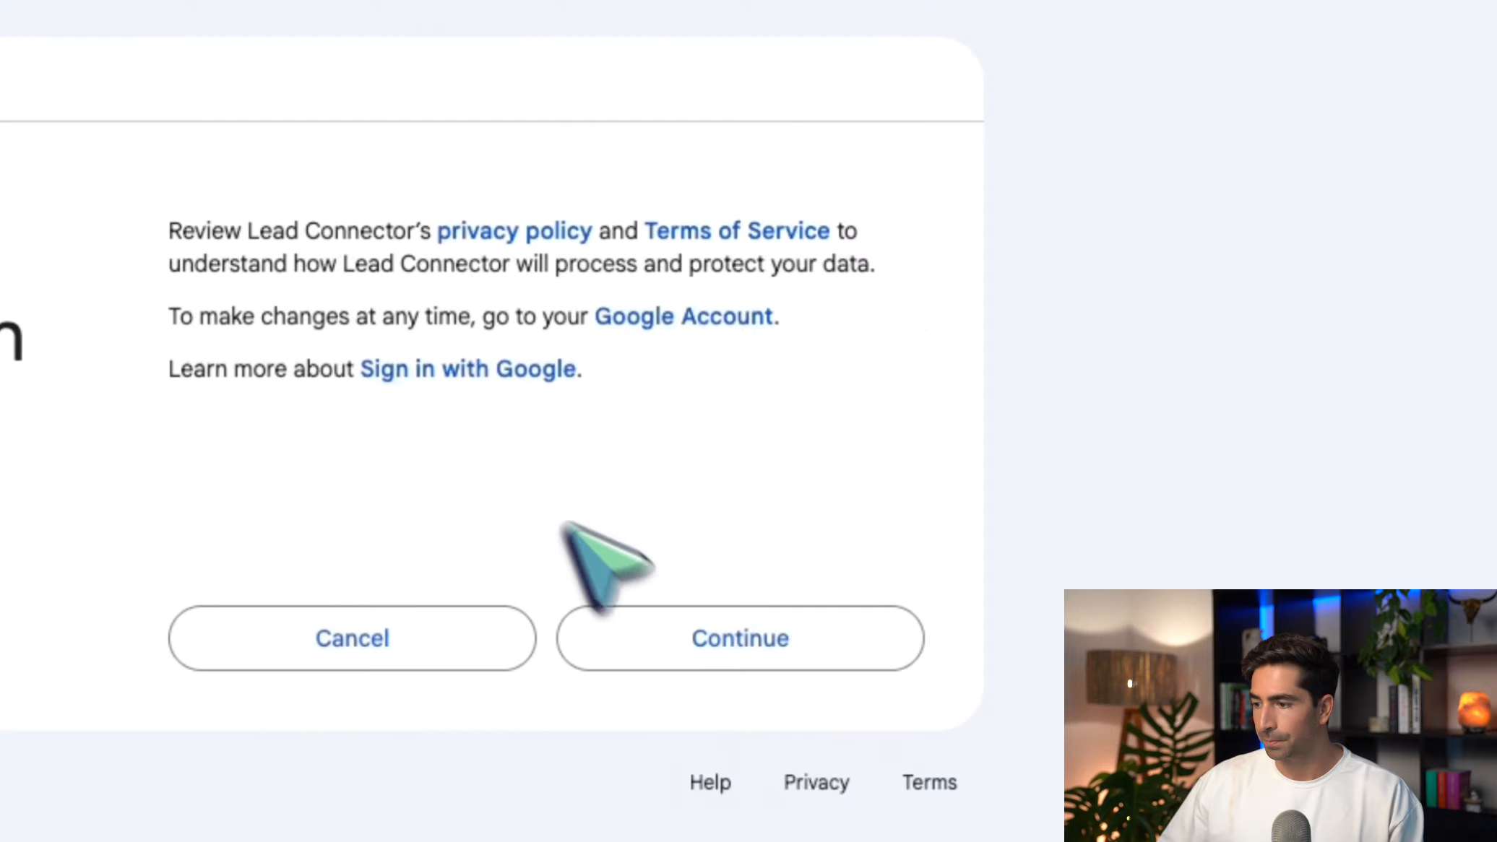
{"action": "left_click", "coordinate": [686, 623]}
{"action": "left_click", "coordinate": [752, 435]}
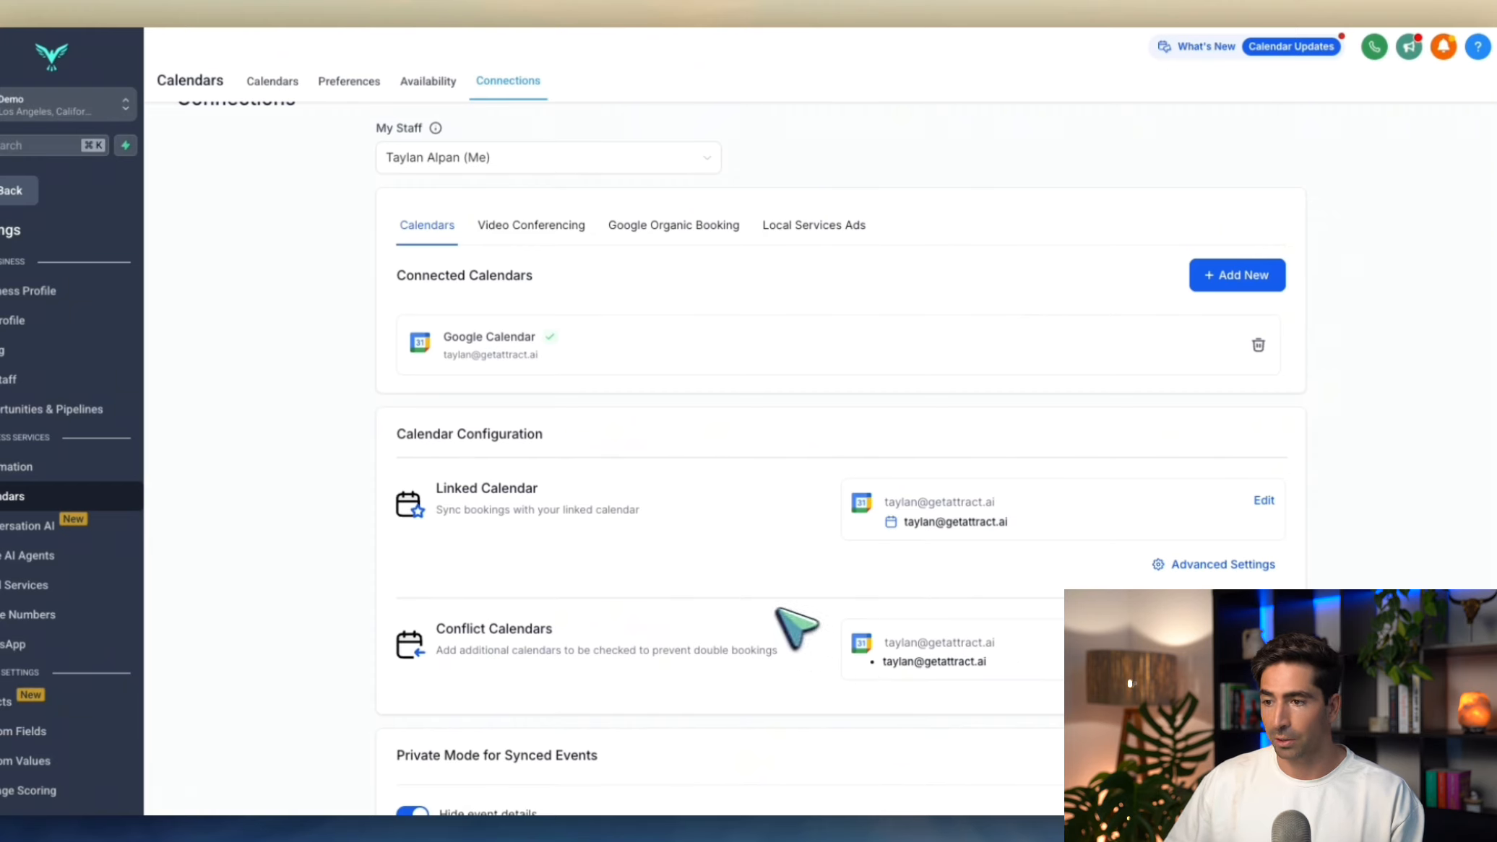
Step: Add Zoom as a video conferencing connection for the staff member
{"action": "left_click", "coordinate": [527, 225]}
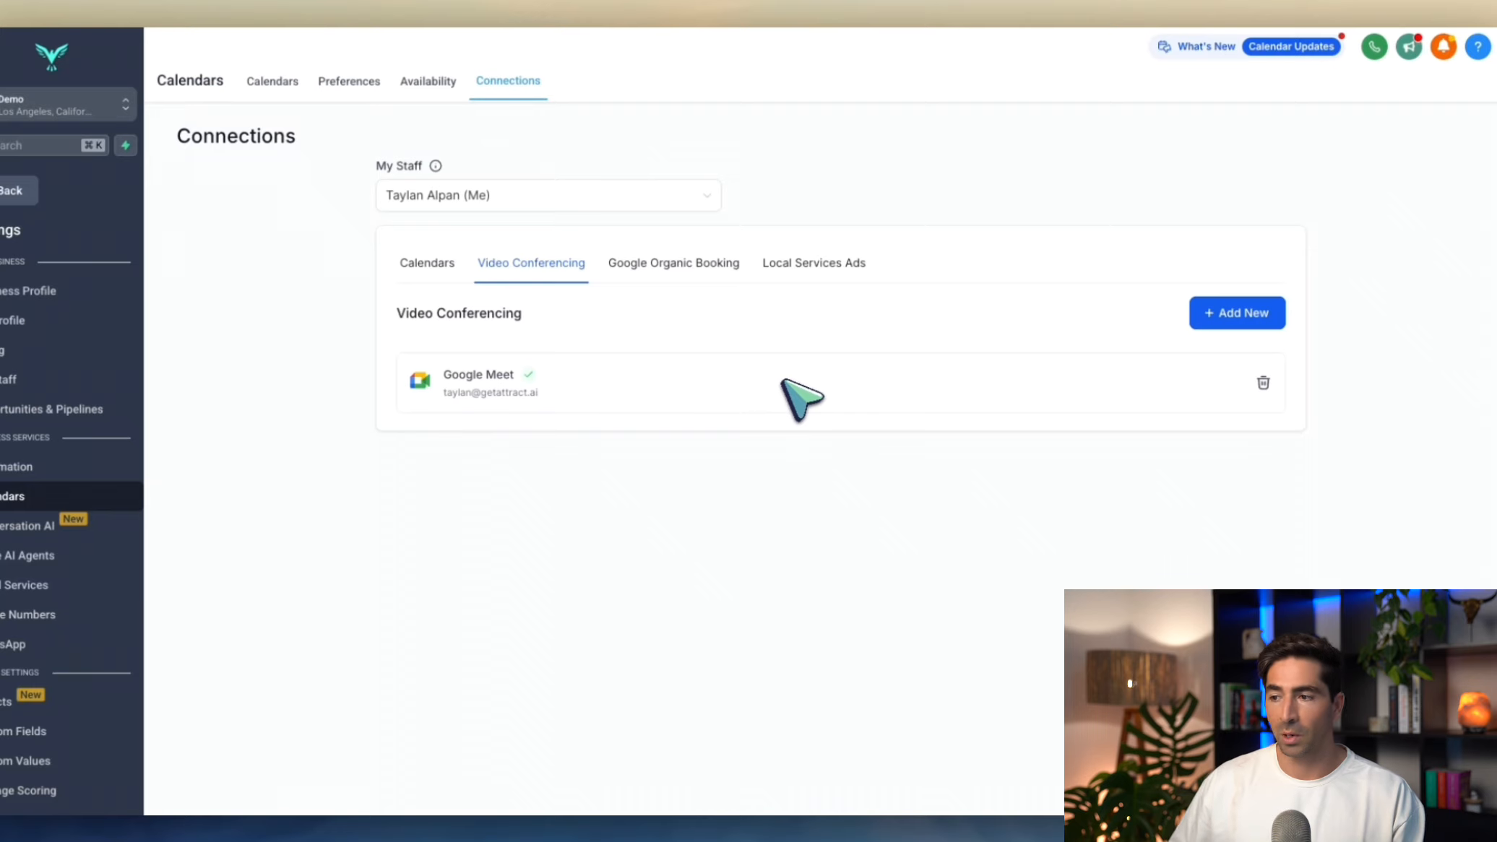
{"action": "left_click", "coordinate": [1232, 316]}
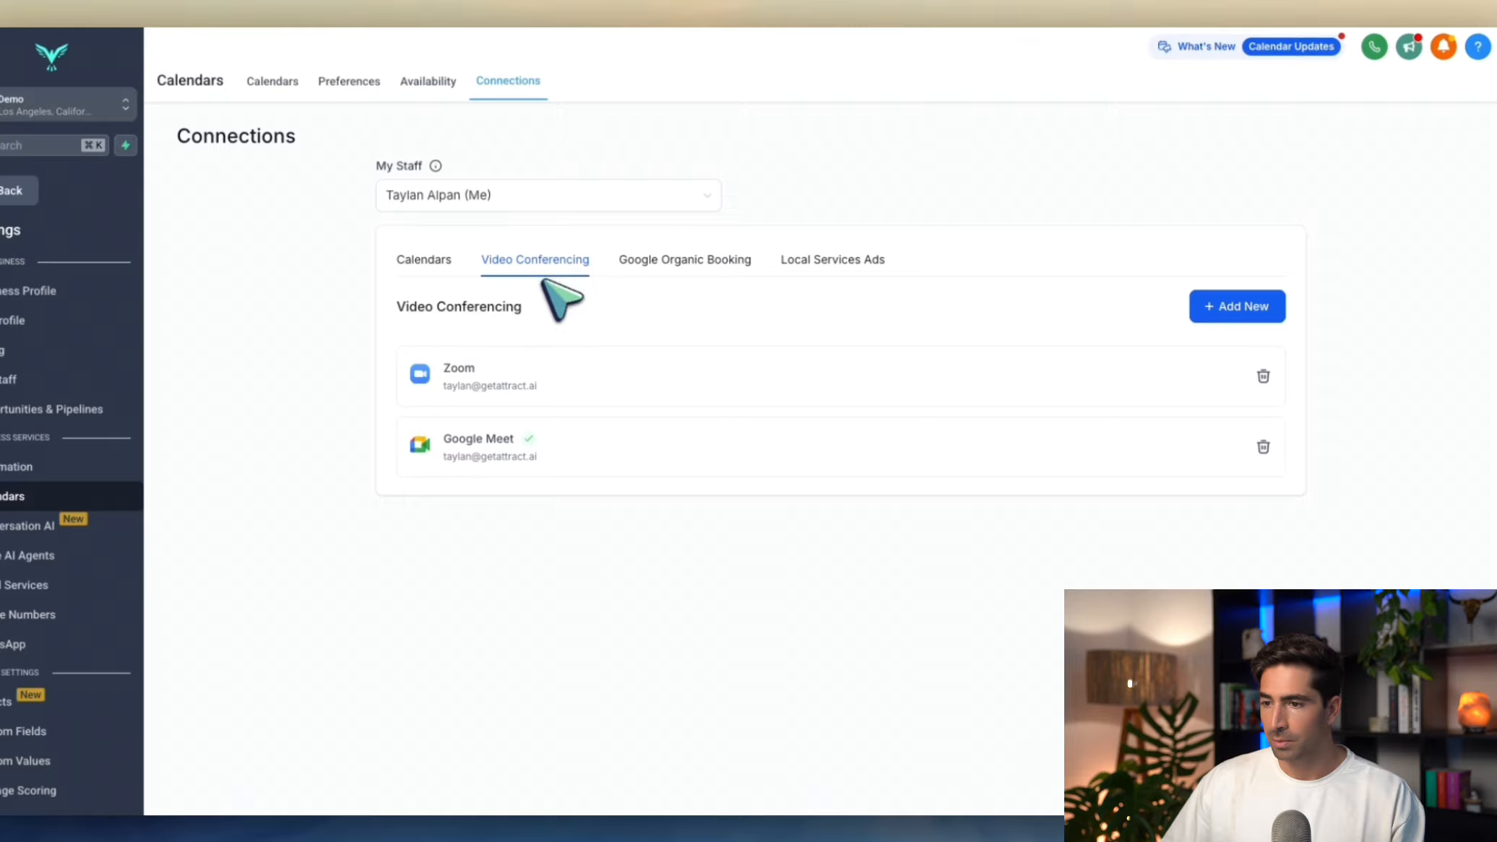
Step: Review the connected calendar configuration and the timezone and weekly working hours in the availability settings
{"action": "left_click", "coordinate": [434, 261]}
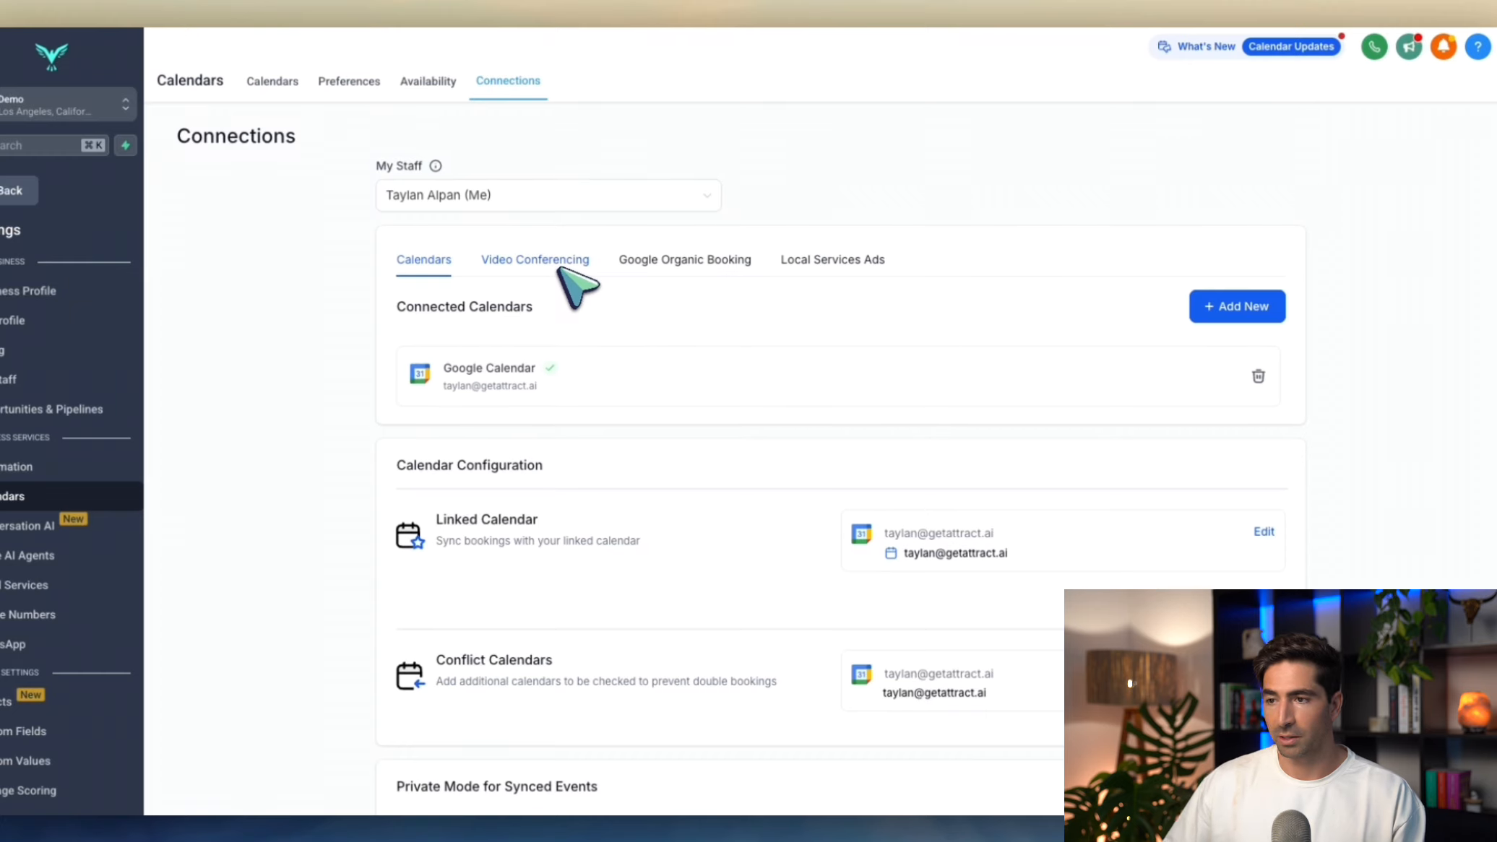
{"action": "left_click", "coordinate": [426, 83]}
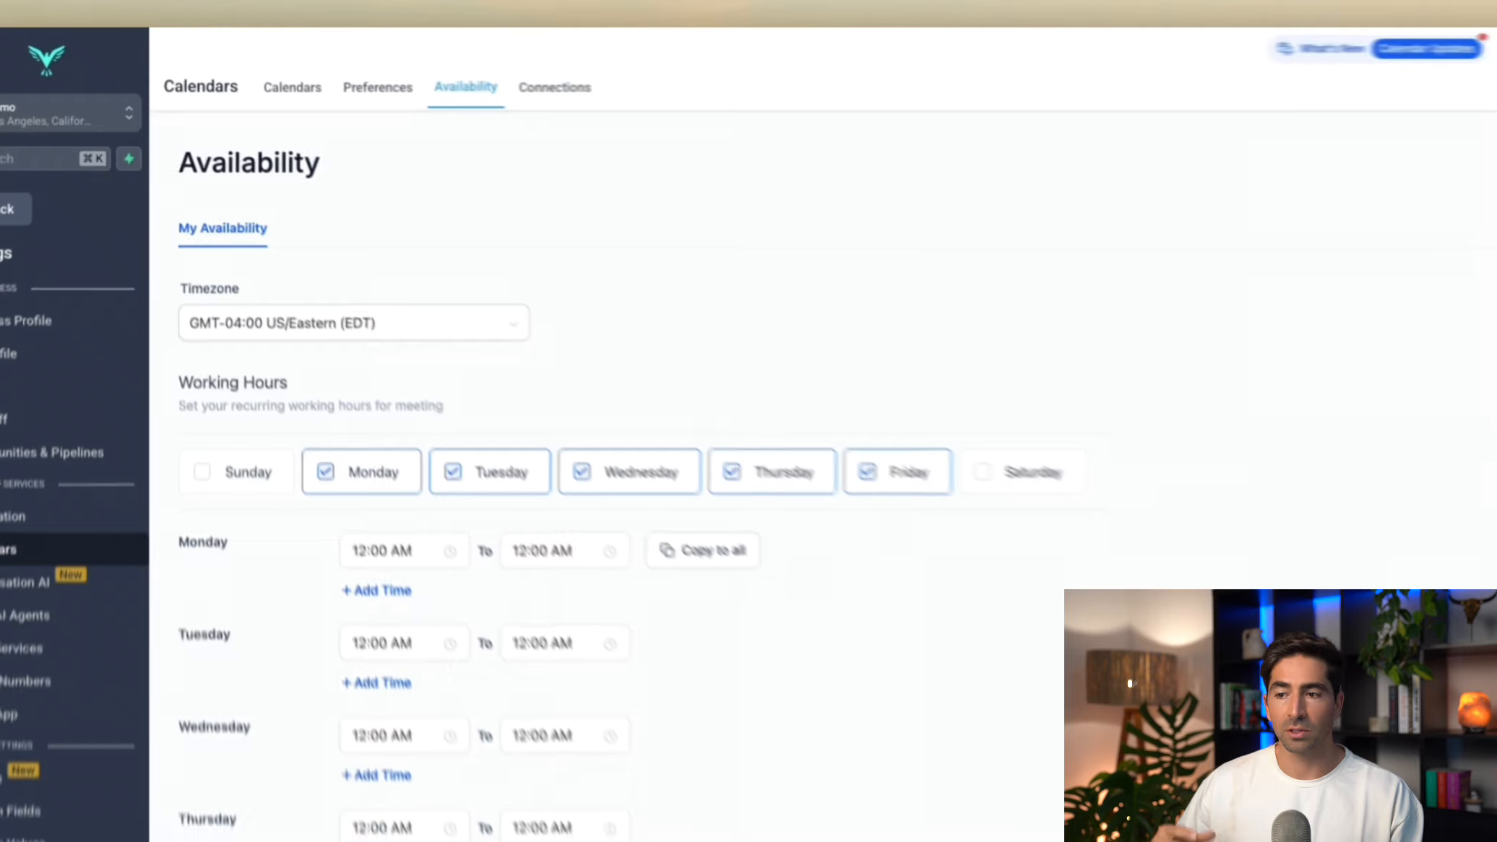
{"action": "scroll", "coordinate": [524, 264], "scroll_direction": "down", "scroll_amount": 3}
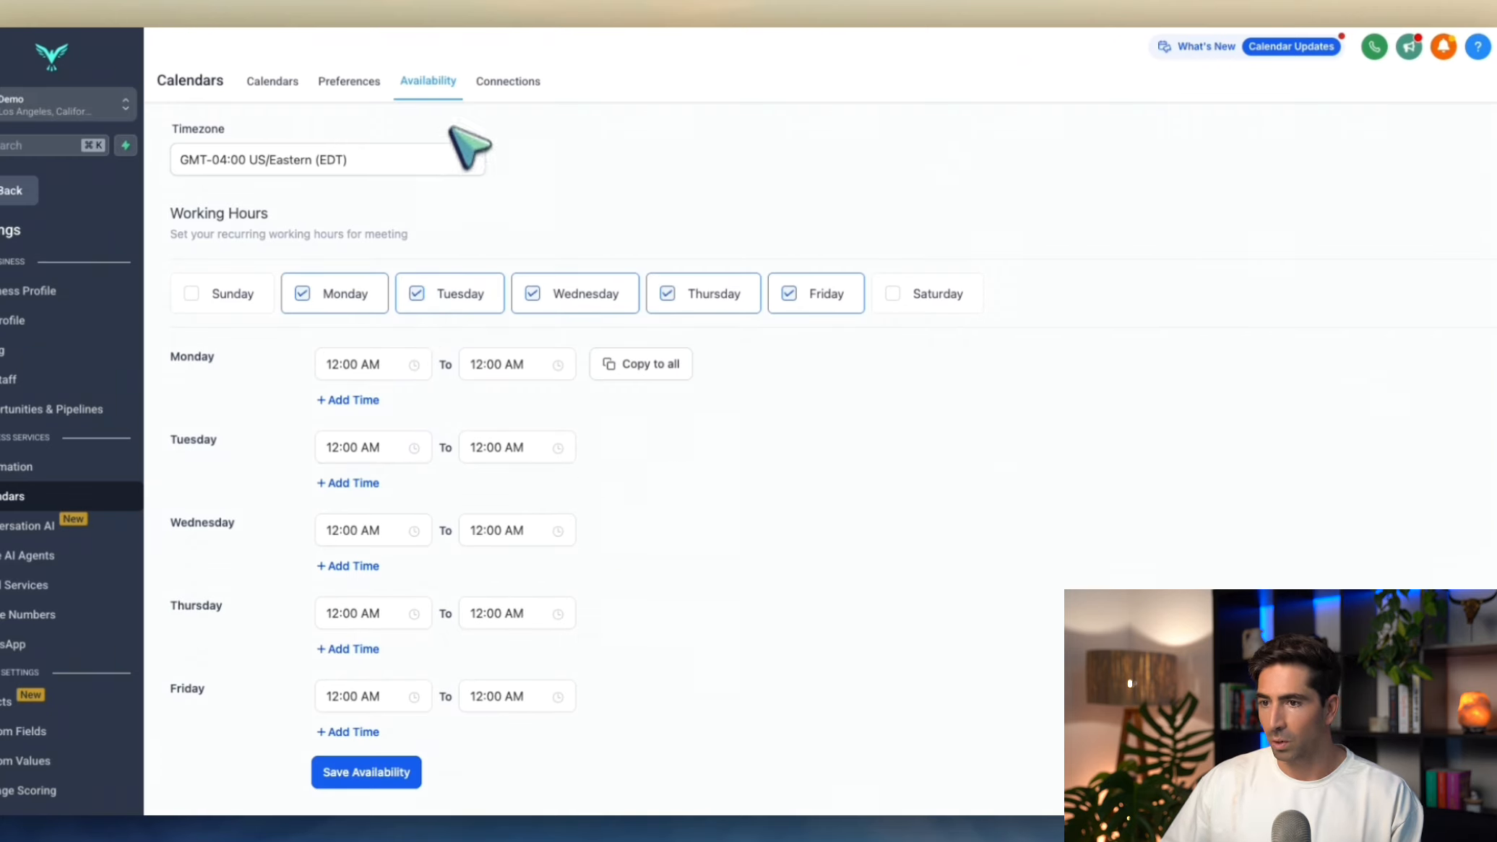
Step: Set the default meeting location in the user's own calendar preferences to Zoom and save the preferences
{"action": "left_click", "coordinate": [349, 84]}
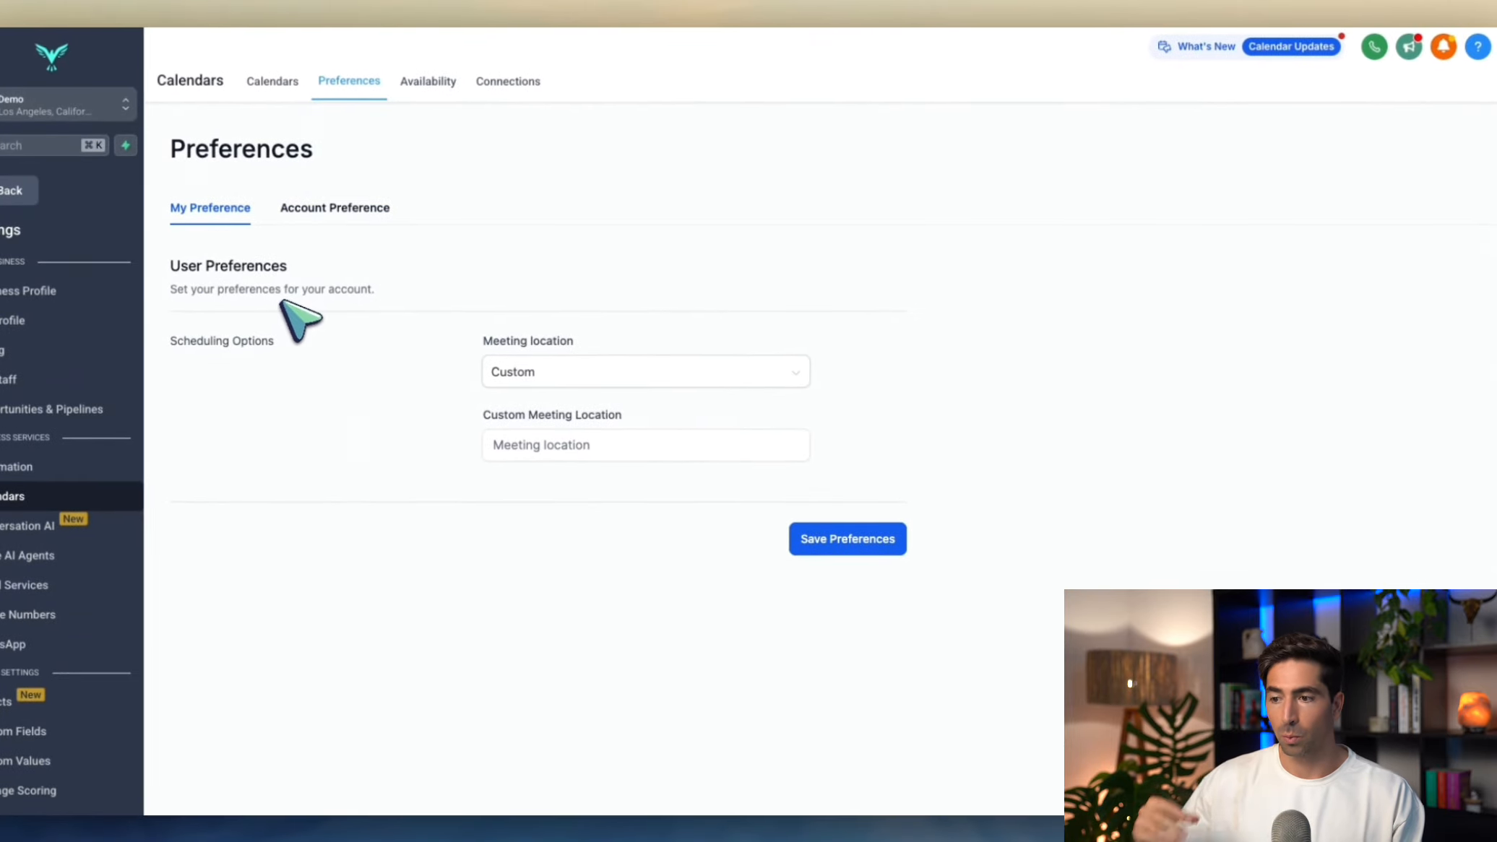
{"action": "left_click", "coordinate": [571, 372]}
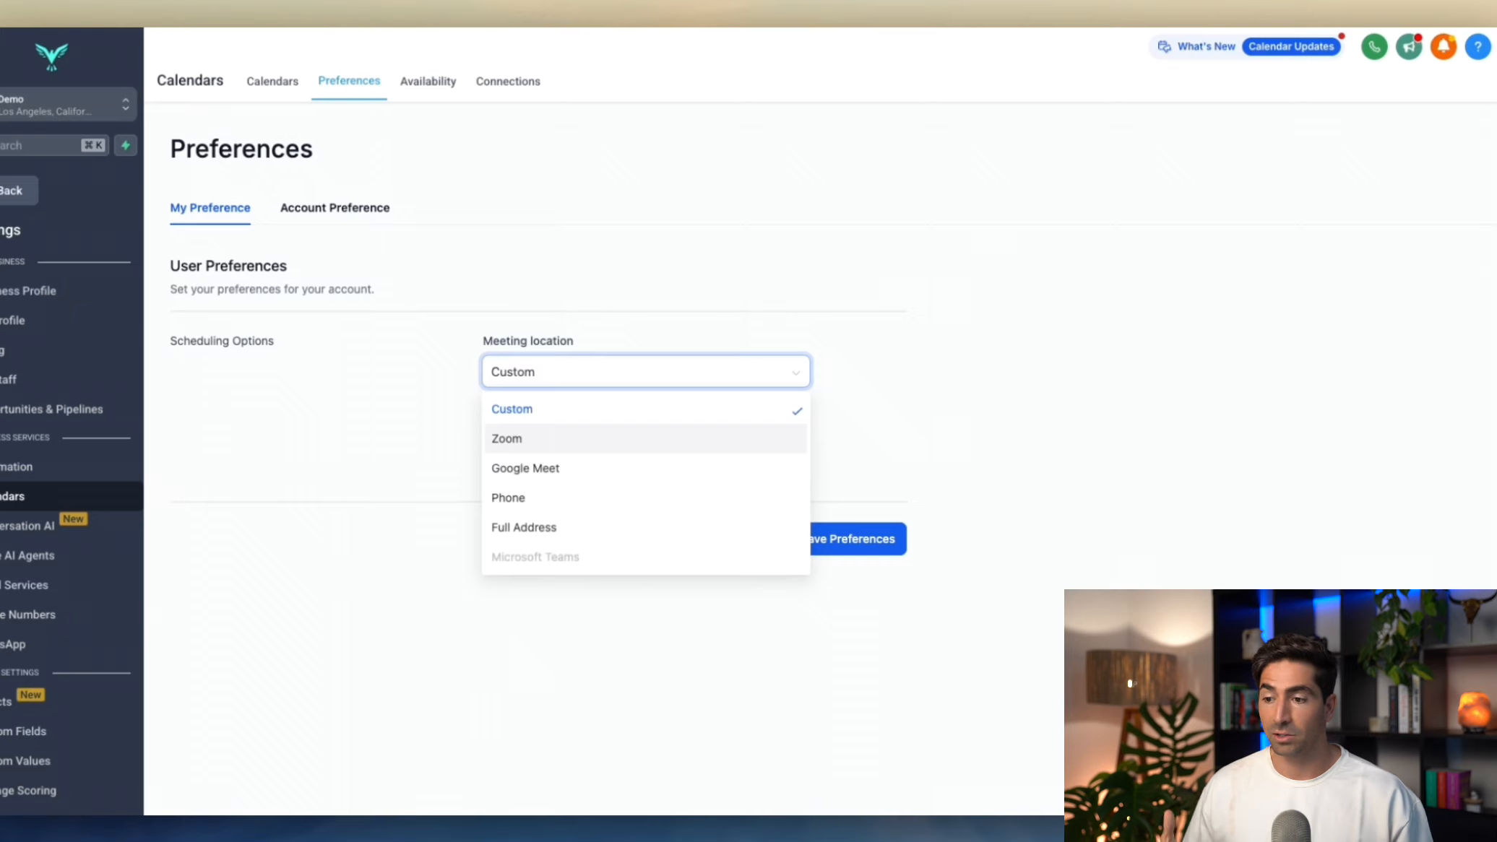
{"action": "left_click", "coordinate": [597, 439]}
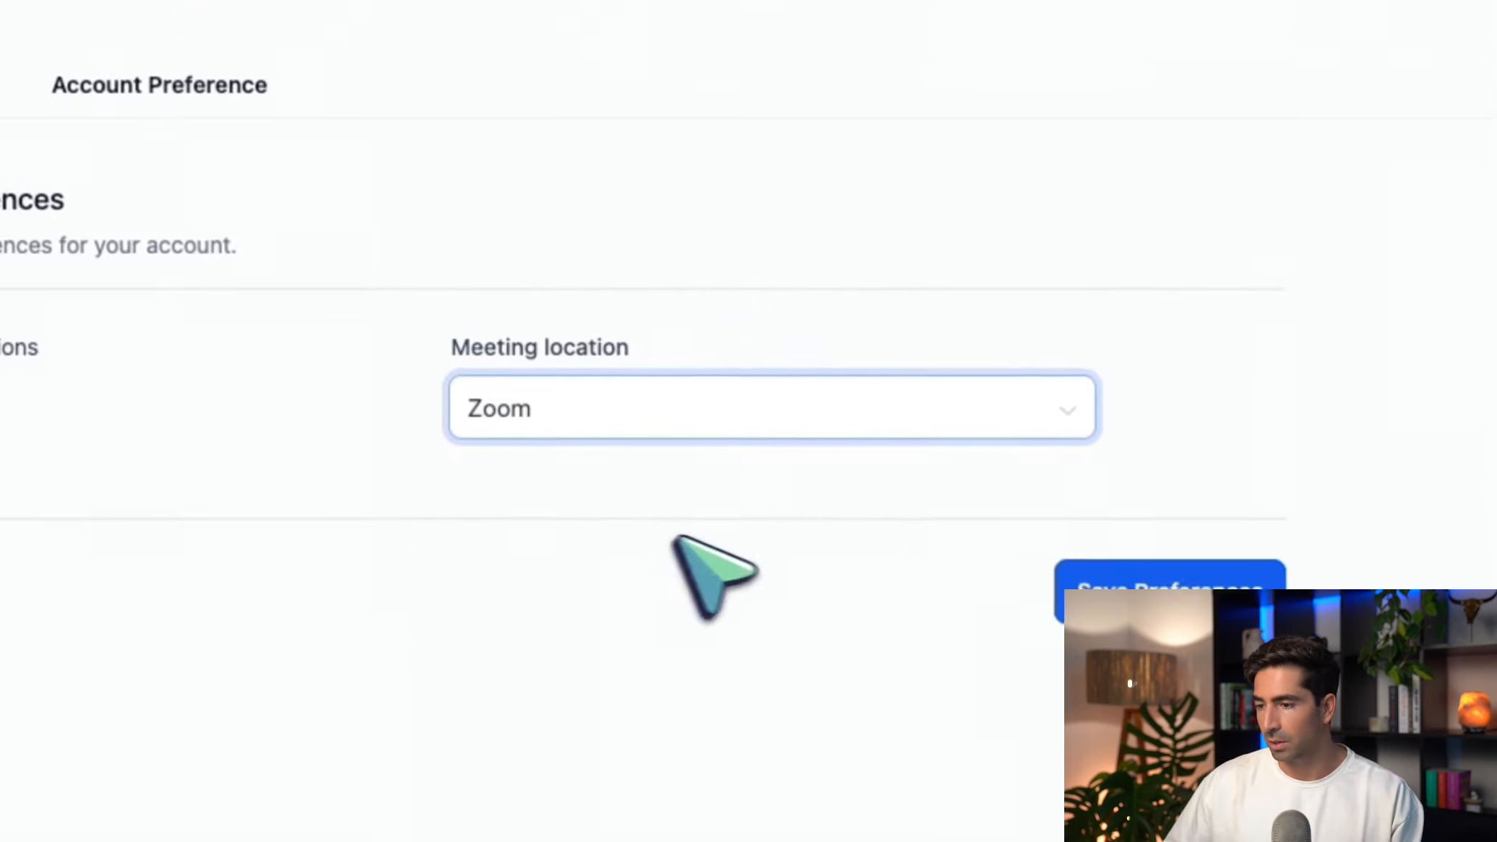
{"action": "left_click", "coordinate": [1098, 603]}
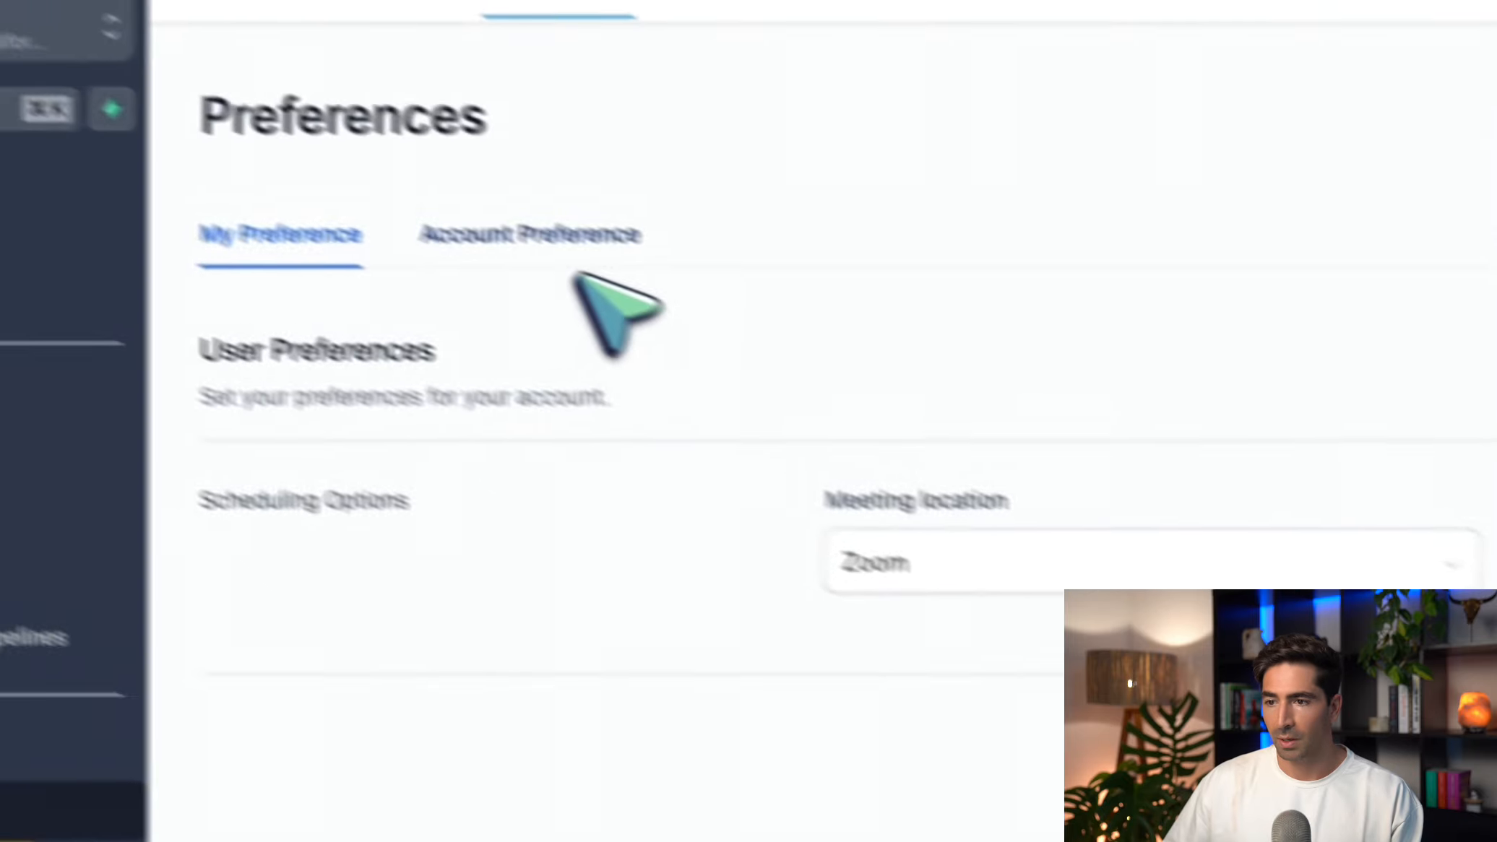
Step: Review the account-wide calendar preferences for week start, services, widget language and time format
{"action": "left_click", "coordinate": [159, 91]}
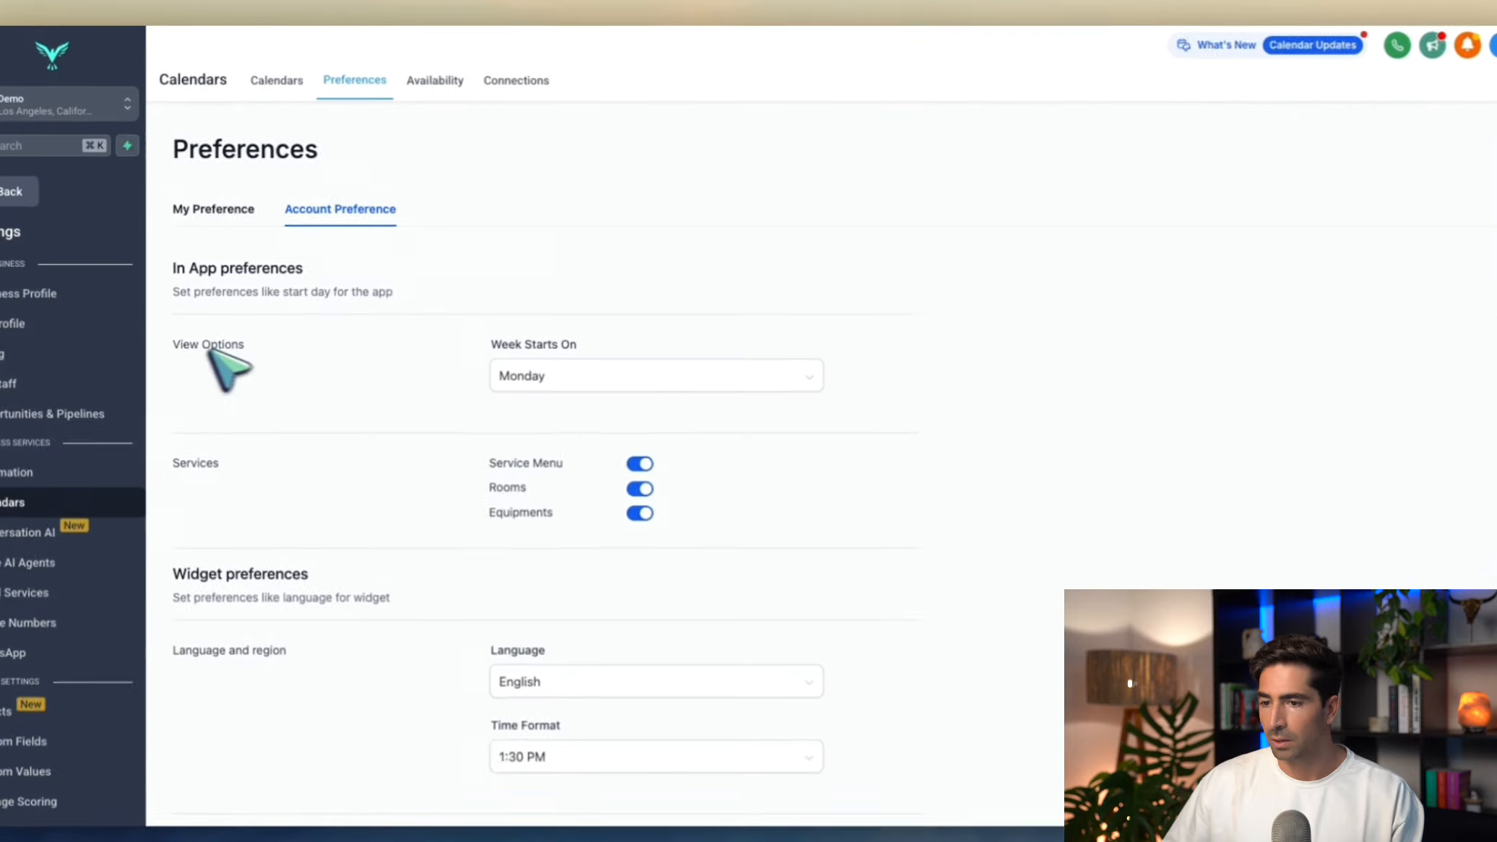
{"action": "scroll", "coordinate": [349, 345], "scroll_direction": "down", "scroll_amount": 2}
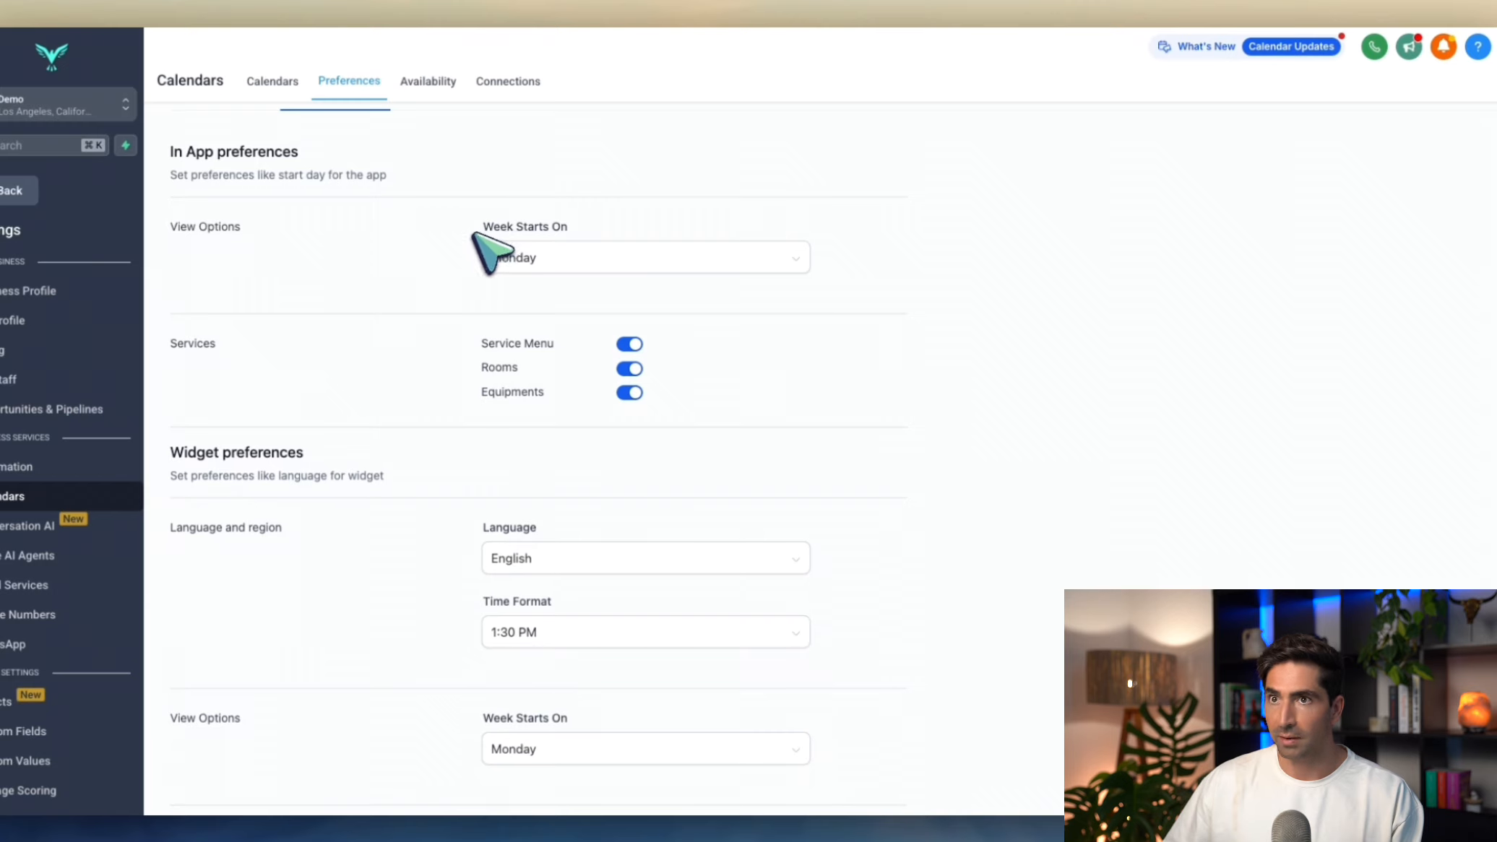
{"action": "scroll", "coordinate": [549, 282], "scroll_direction": "down", "scroll_amount": 2}
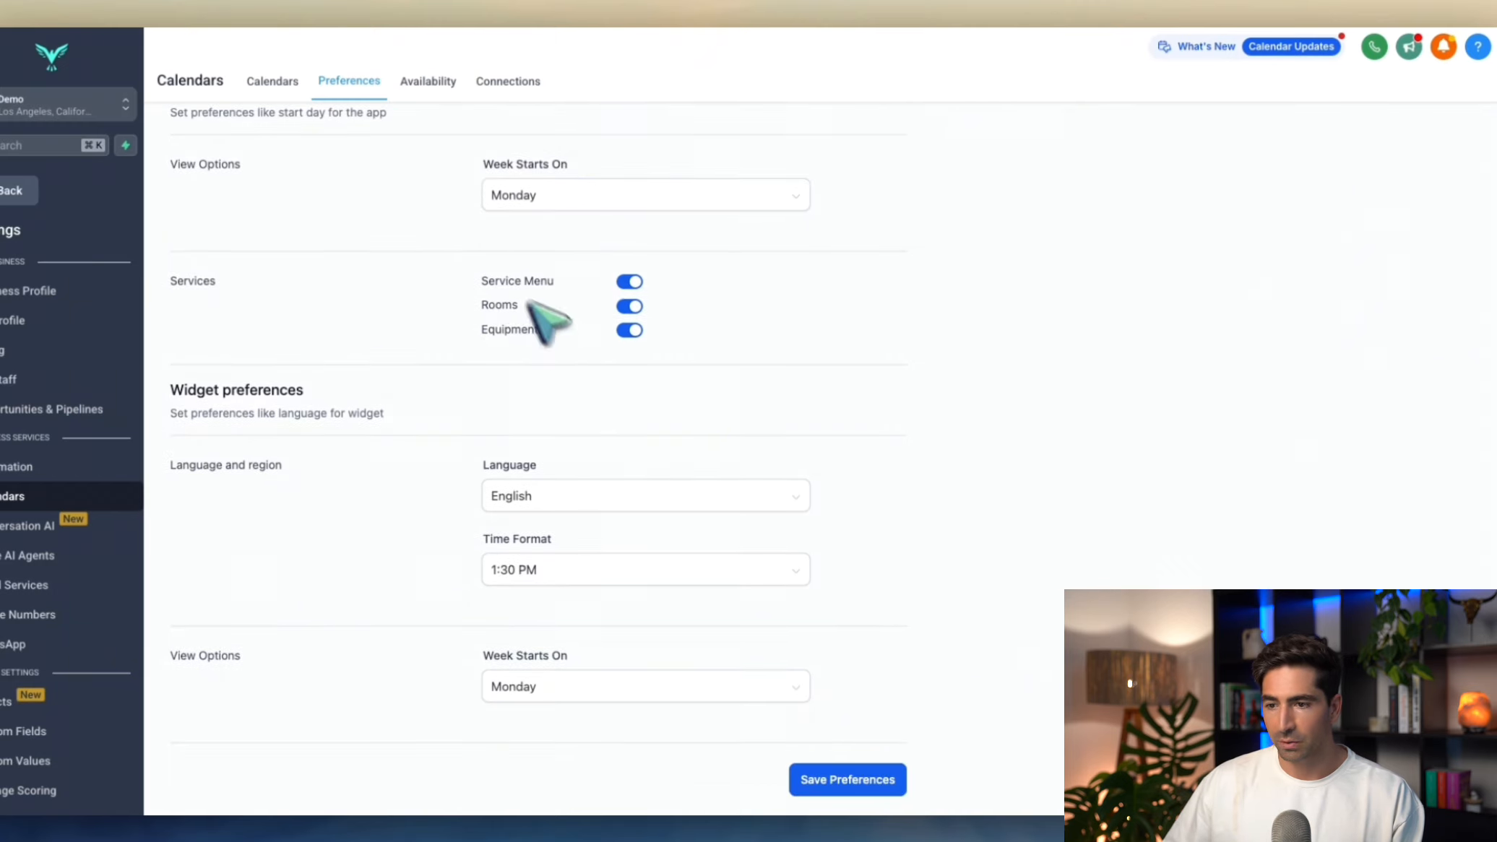
{"action": "scroll", "coordinate": [404, 339], "scroll_direction": "down", "scroll_amount": 1}
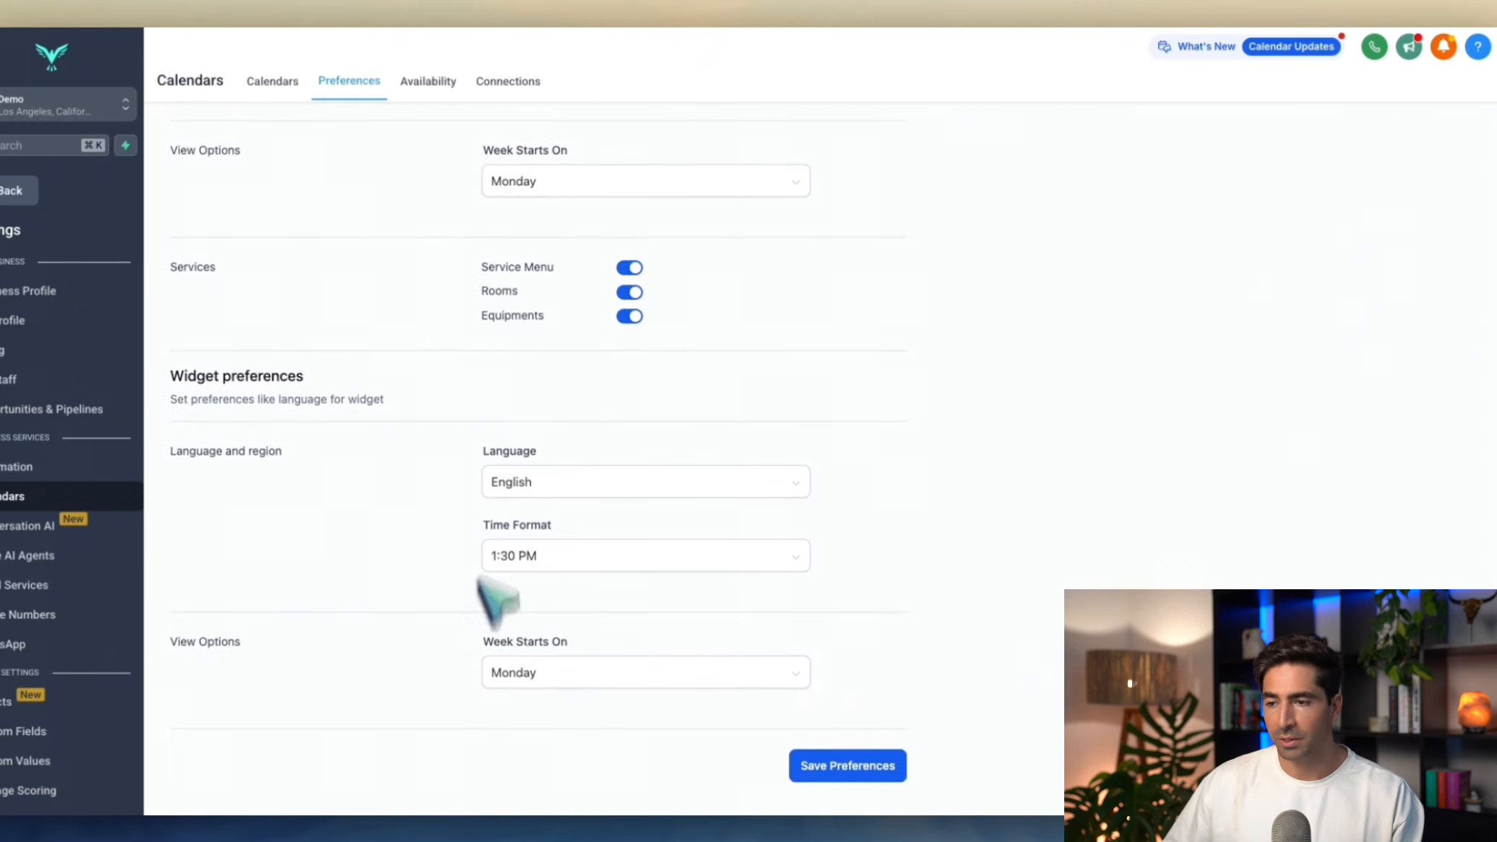
{"action": "scroll", "coordinate": [461, 307], "scroll_direction": "up", "scroll_amount": 4}
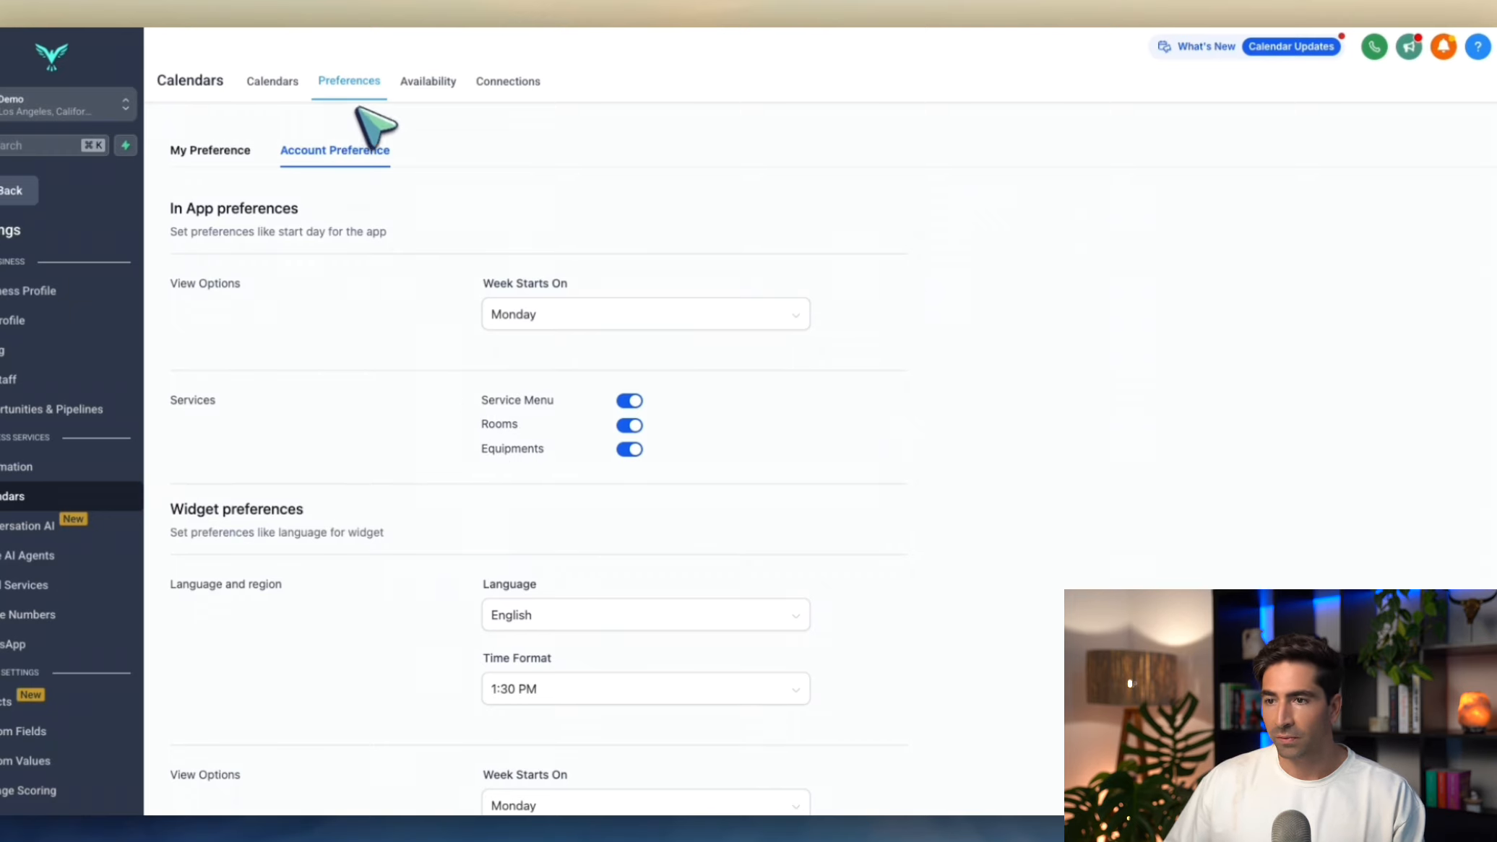
Step: Start a new calendar of the Personal Booking type from the calendar settings
{"action": "left_click", "coordinate": [278, 86]}
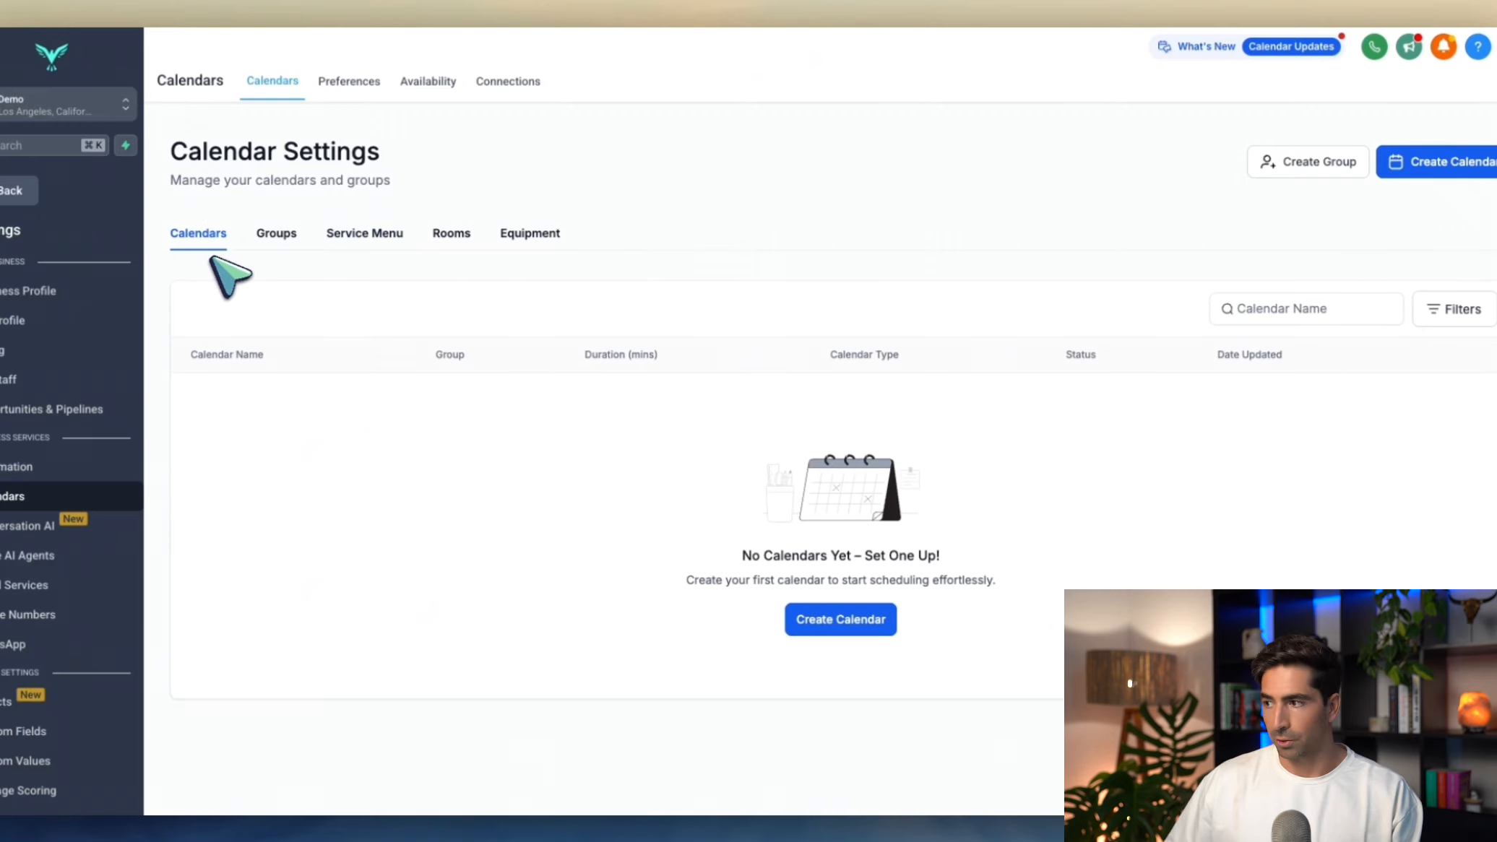
{"action": "left_click", "coordinate": [1427, 168]}
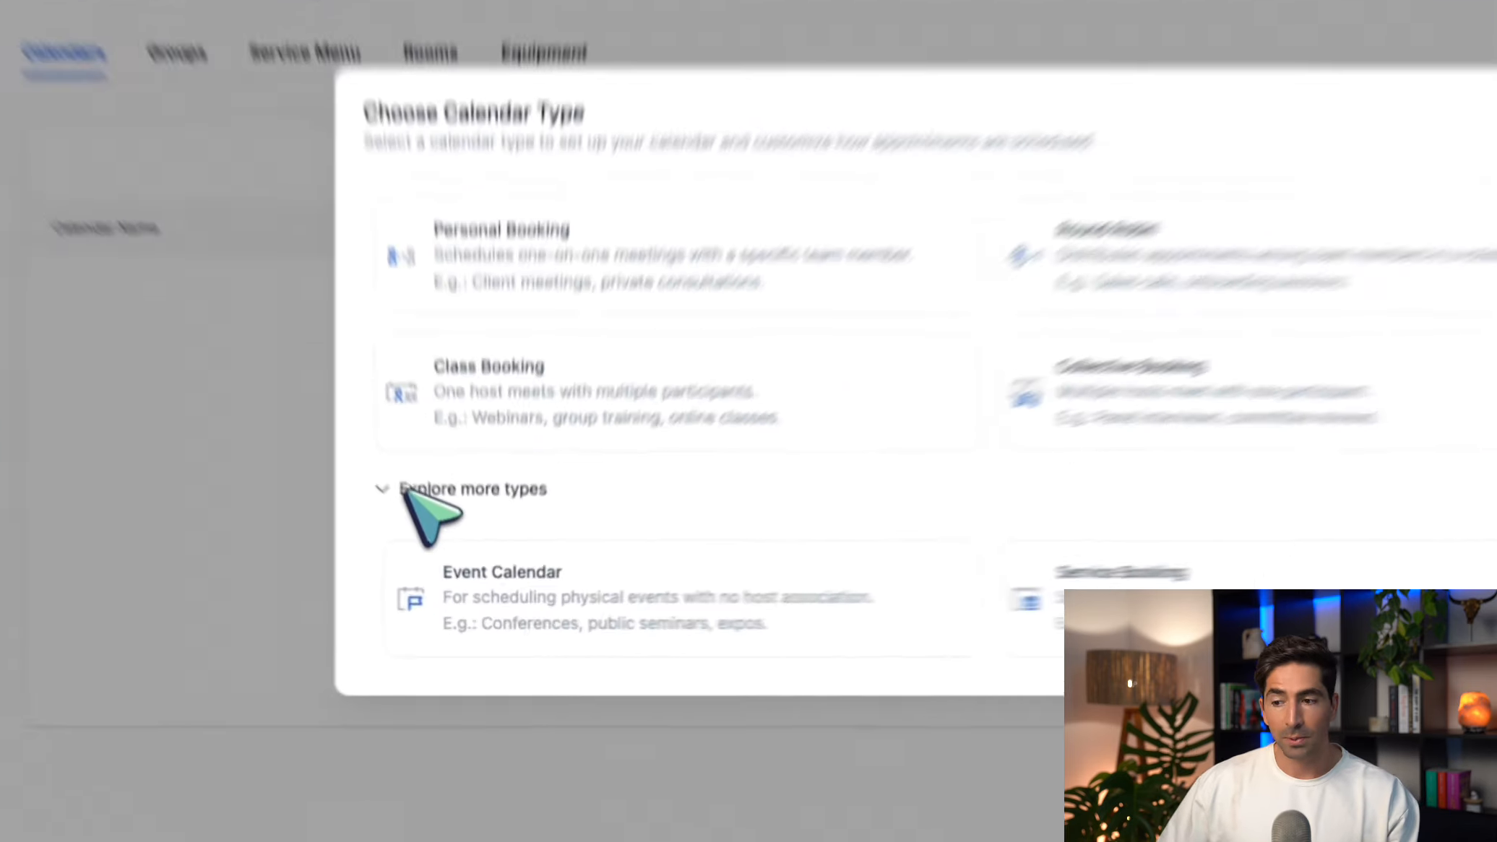
{"action": "left_click", "coordinate": [404, 492]}
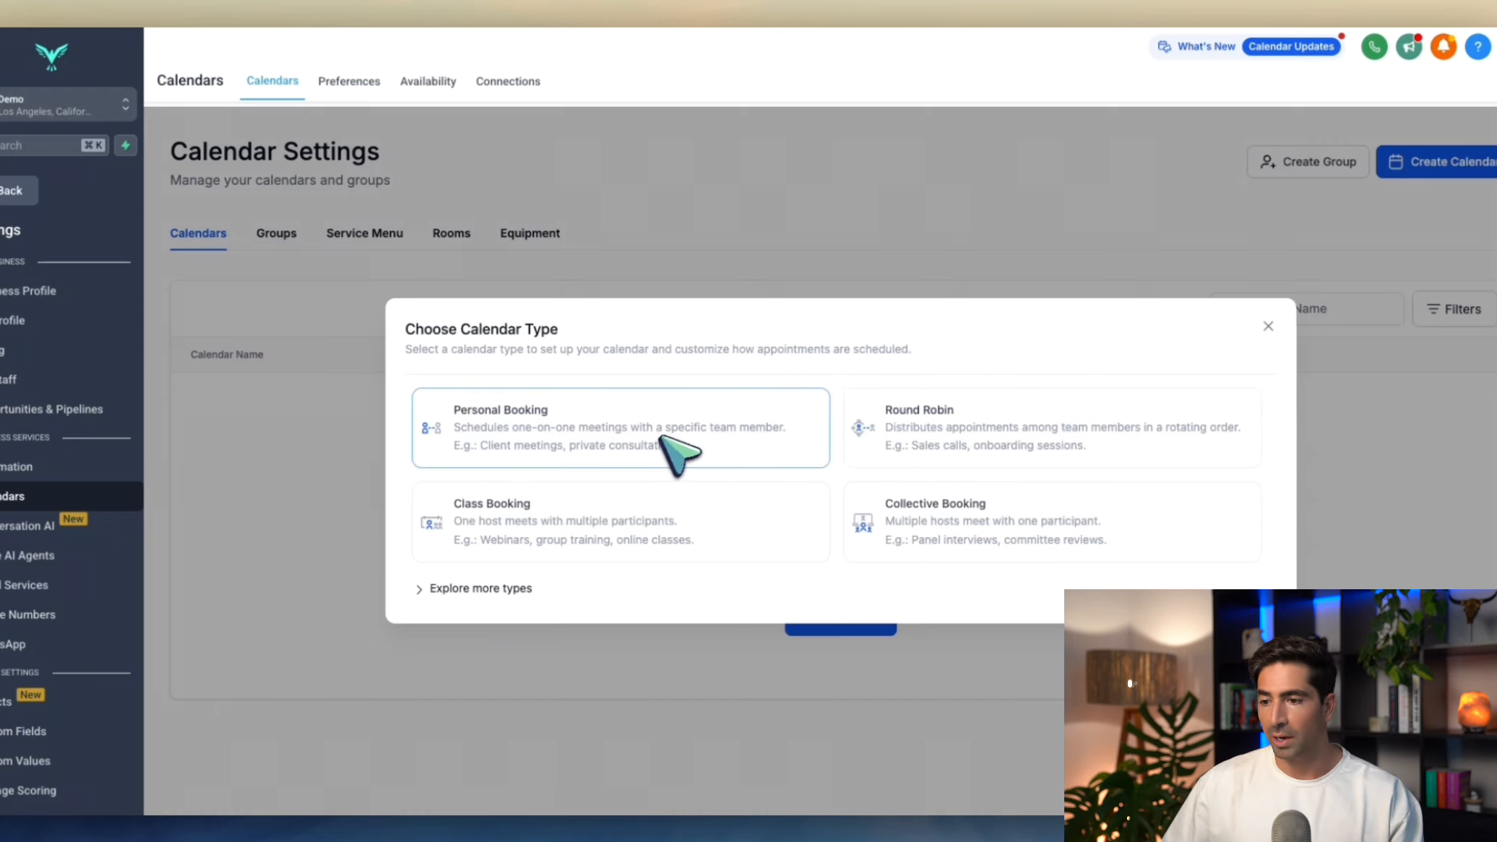
{"action": "left_click", "coordinate": [611, 430]}
Step: Name the calendar "Meet With" plus the host's first name, enter the same wording hyphenated in lowercase as custom URL, and create it
{"action": "type", "text": "Meet With Taylan"}
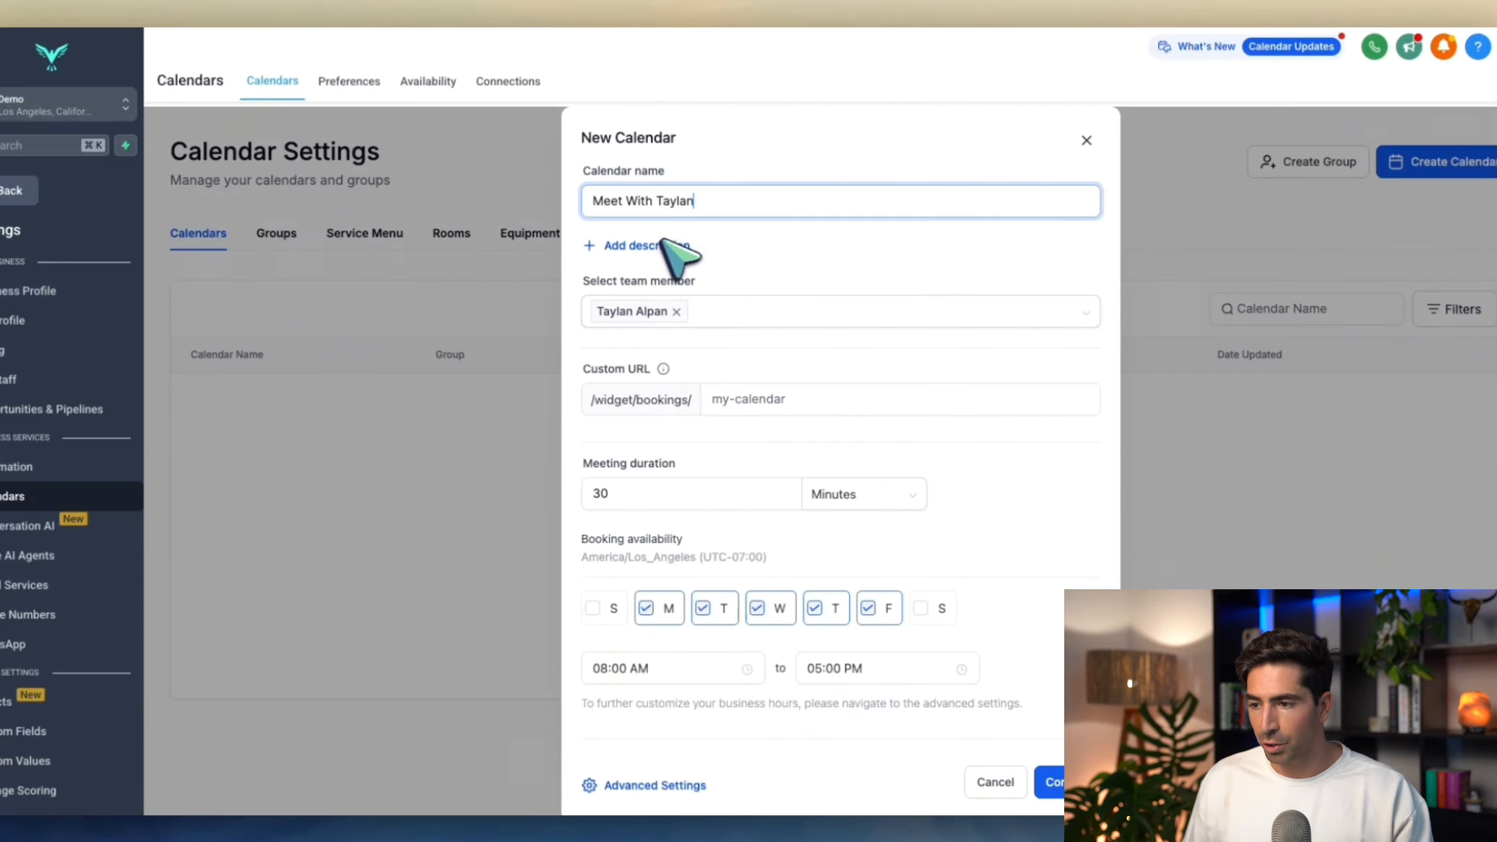
{"action": "left_click", "coordinate": [685, 396]}
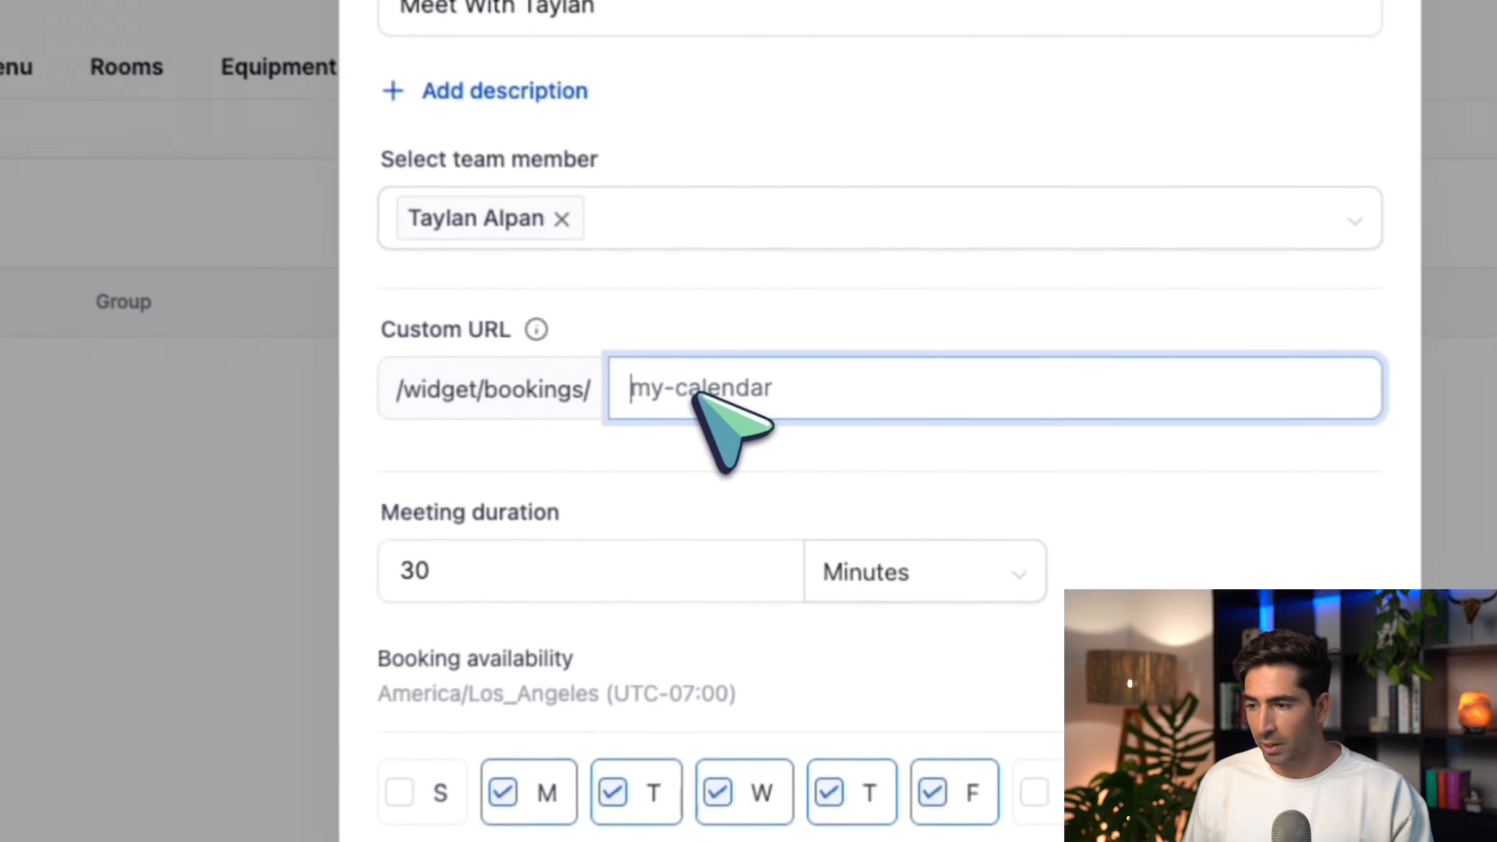
{"action": "type", "text": "meet-with-taylan"}
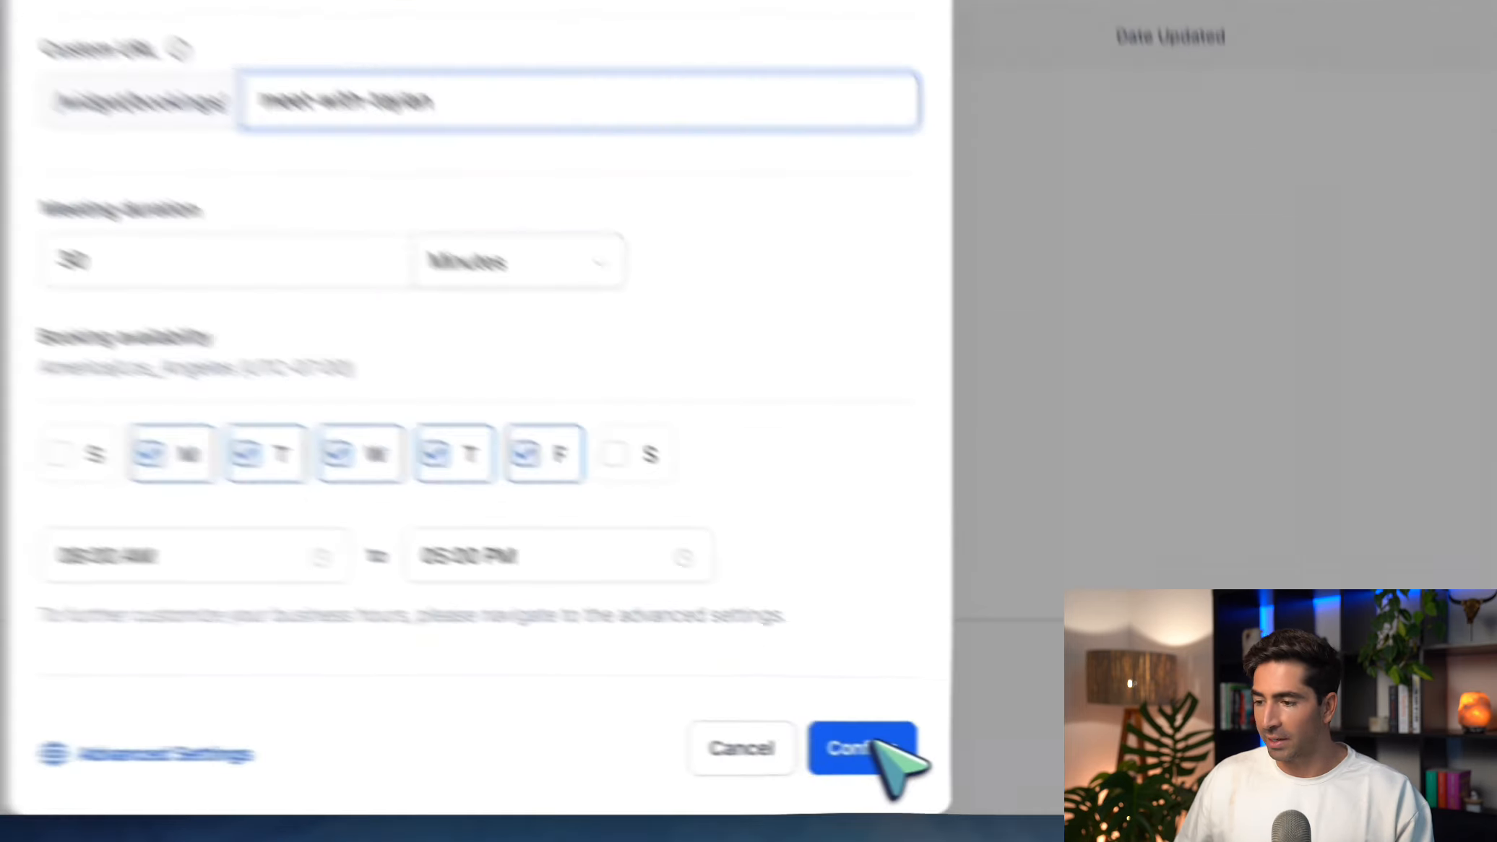
{"action": "left_click", "coordinate": [875, 744]}
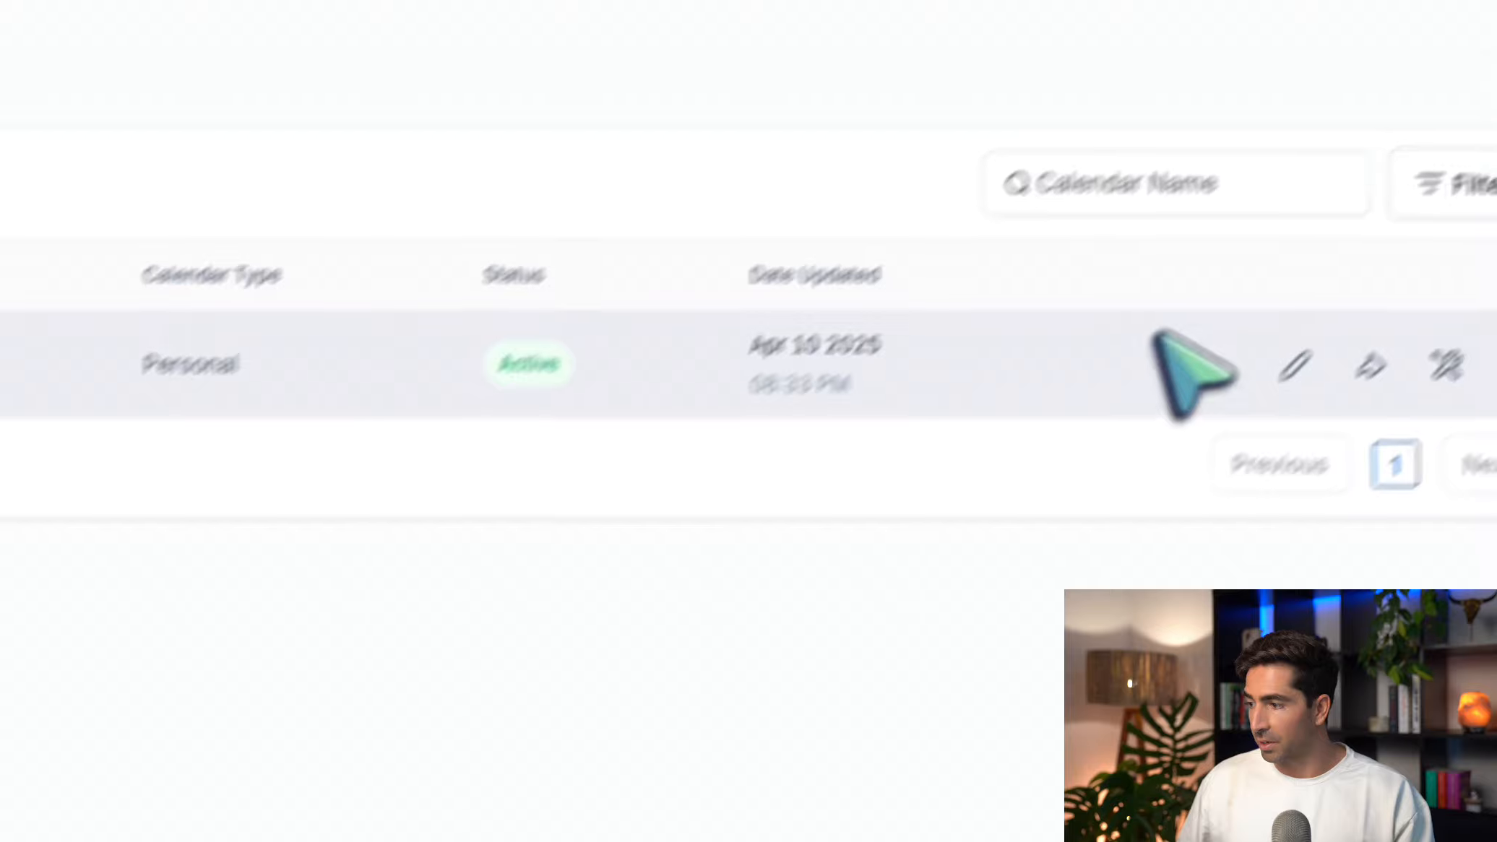
Step: Open the new calendar for editing and append "&" and the host's first name after {{contact.name}} in the meeting invite title
{"action": "left_click", "coordinate": [1486, 218]}
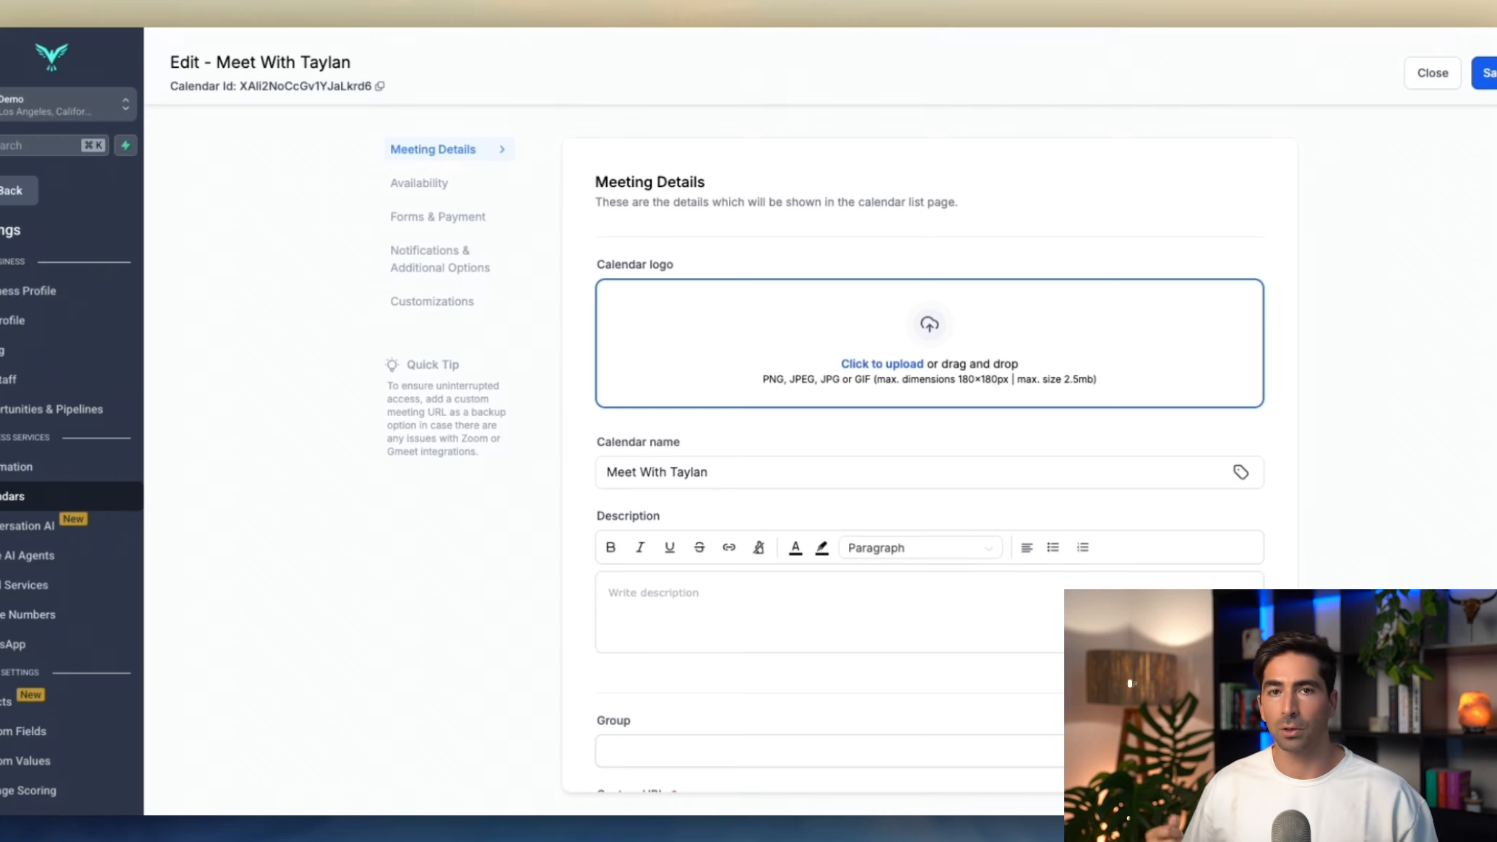
{"action": "scroll", "coordinate": [784, 311], "scroll_direction": "down", "scroll_amount": 3}
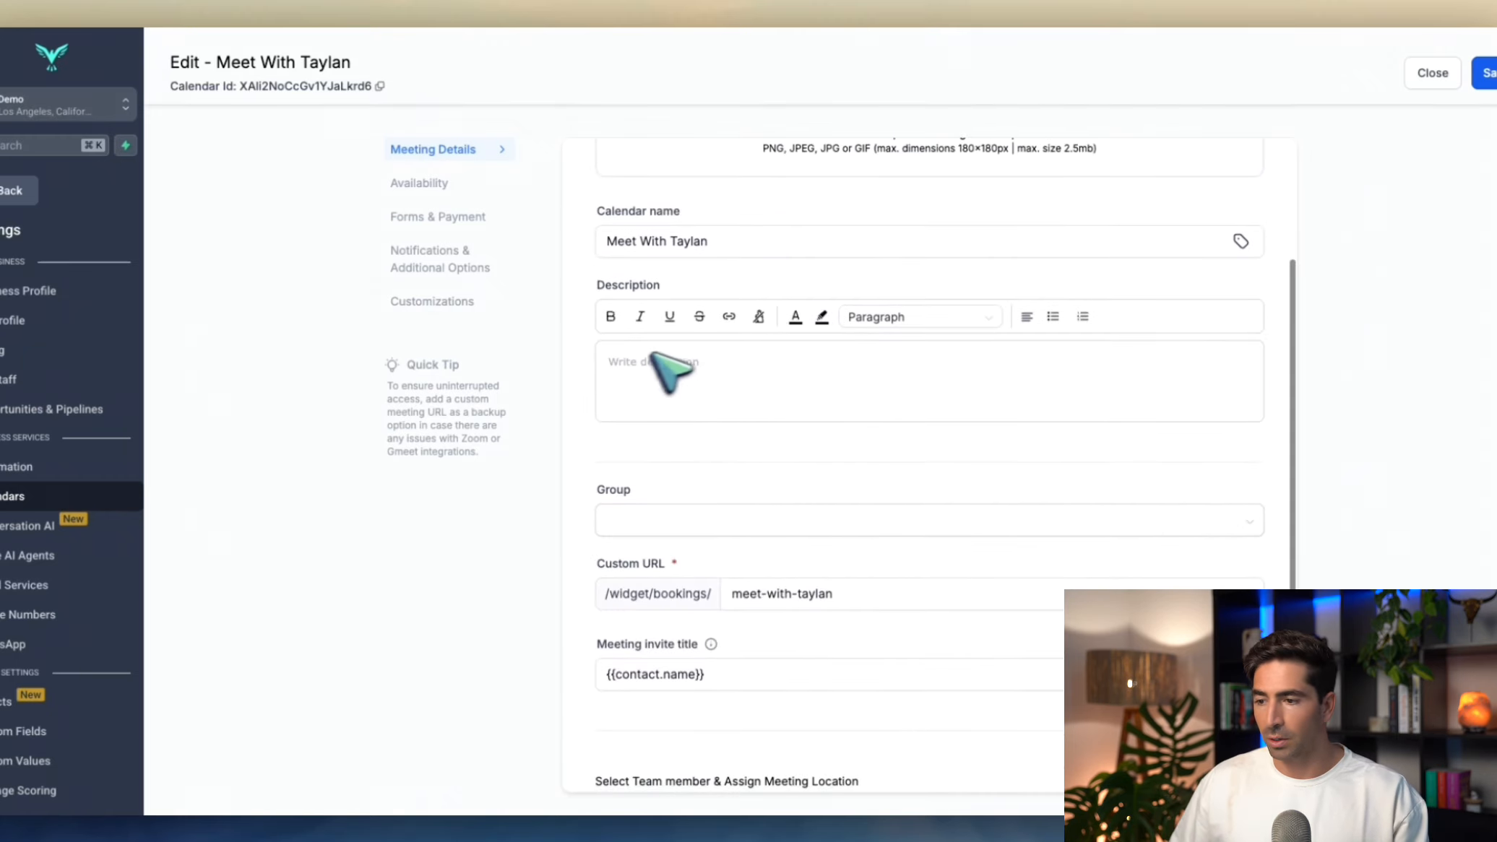
{"action": "scroll", "coordinate": [730, 367], "scroll_direction": "down", "scroll_amount": 2}
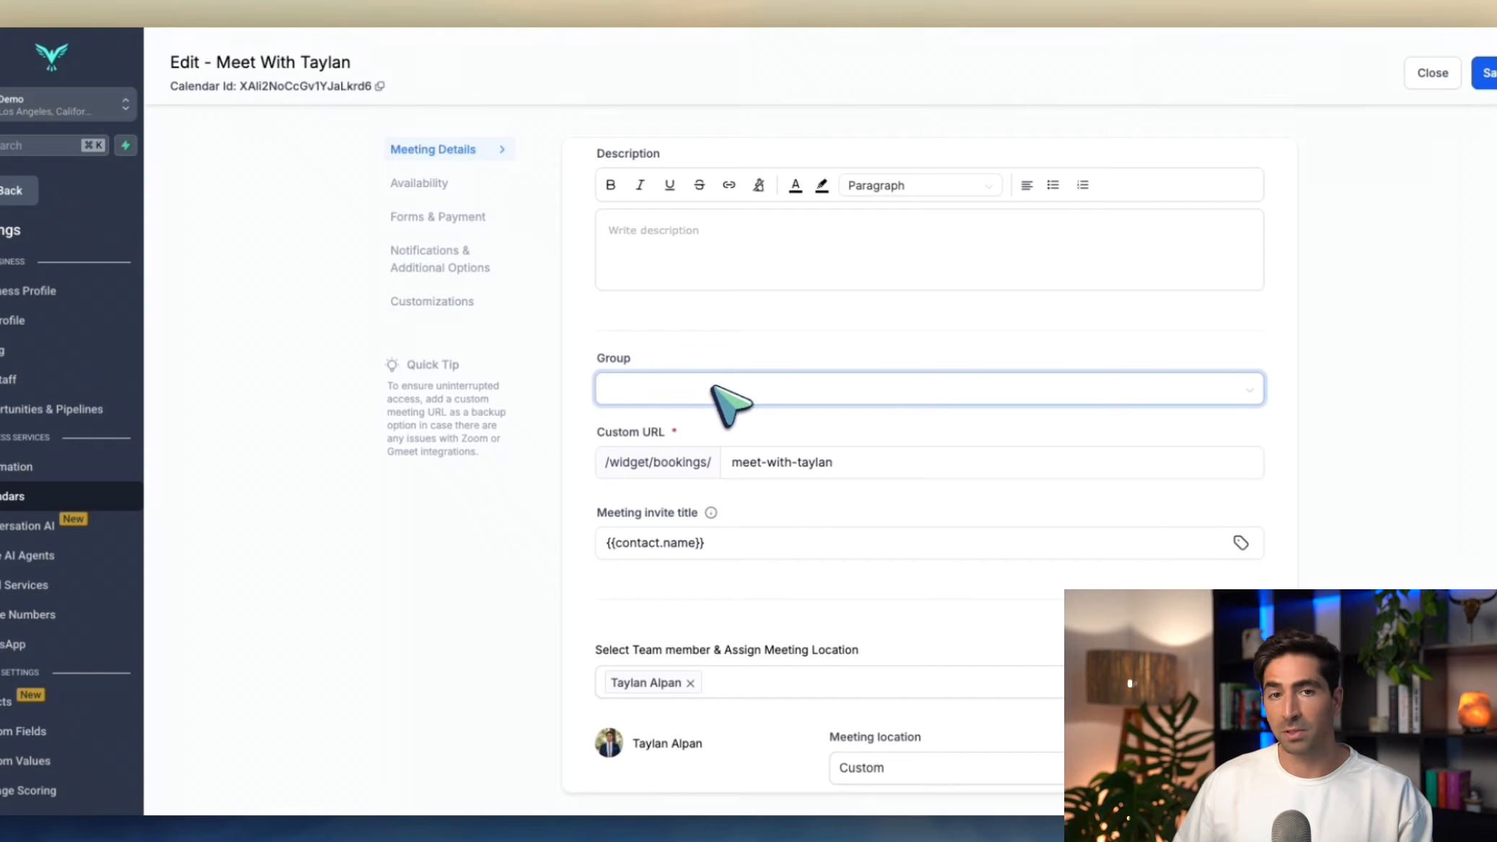
{"action": "scroll", "coordinate": [722, 395], "scroll_direction": "down", "scroll_amount": 2}
{"action": "left_click", "coordinate": [697, 411]}
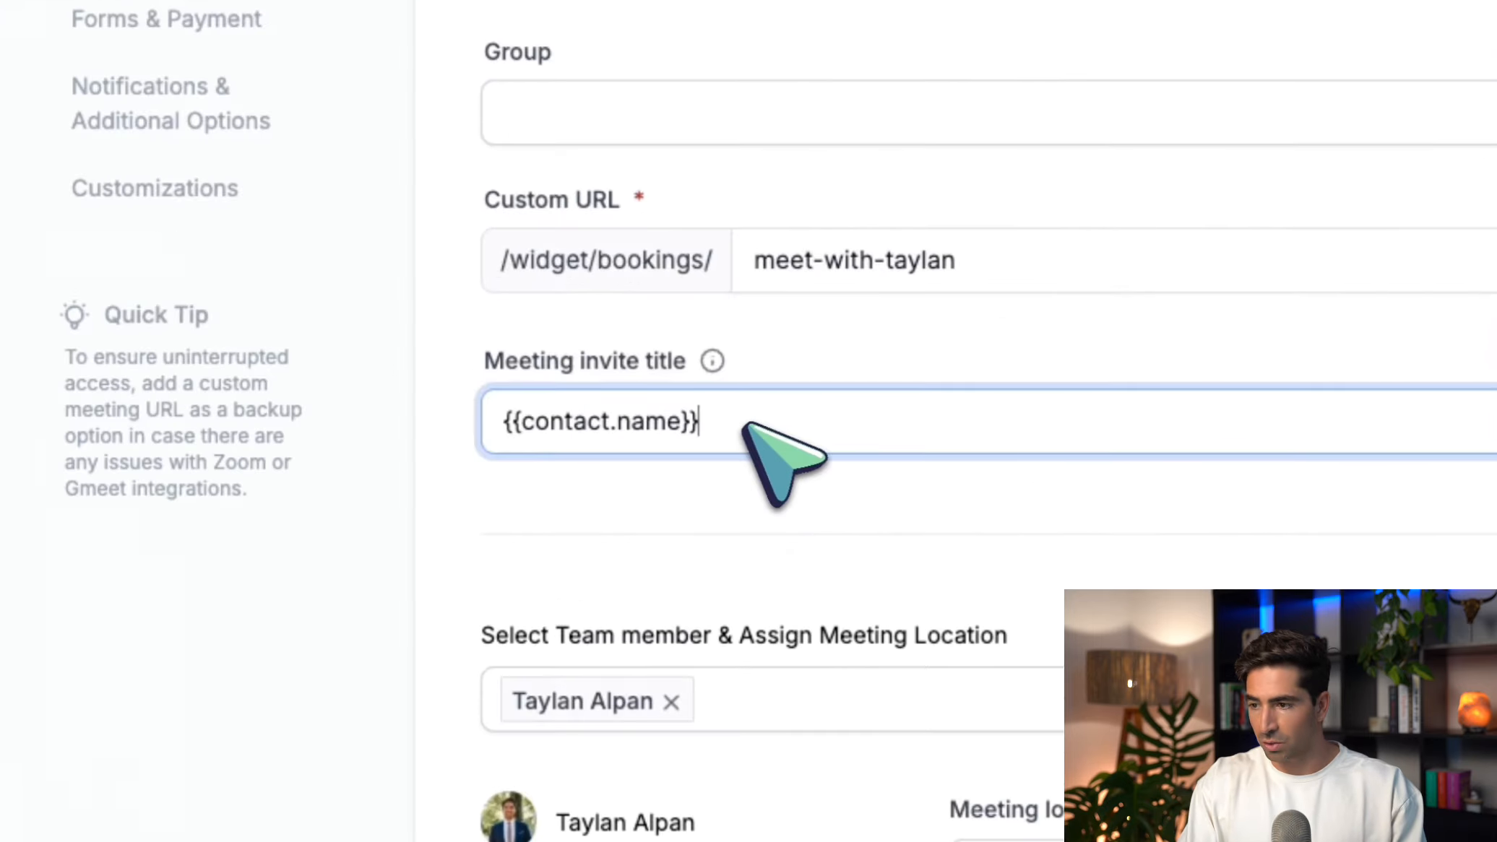
{"action": "type", "text": "& Taylan"}
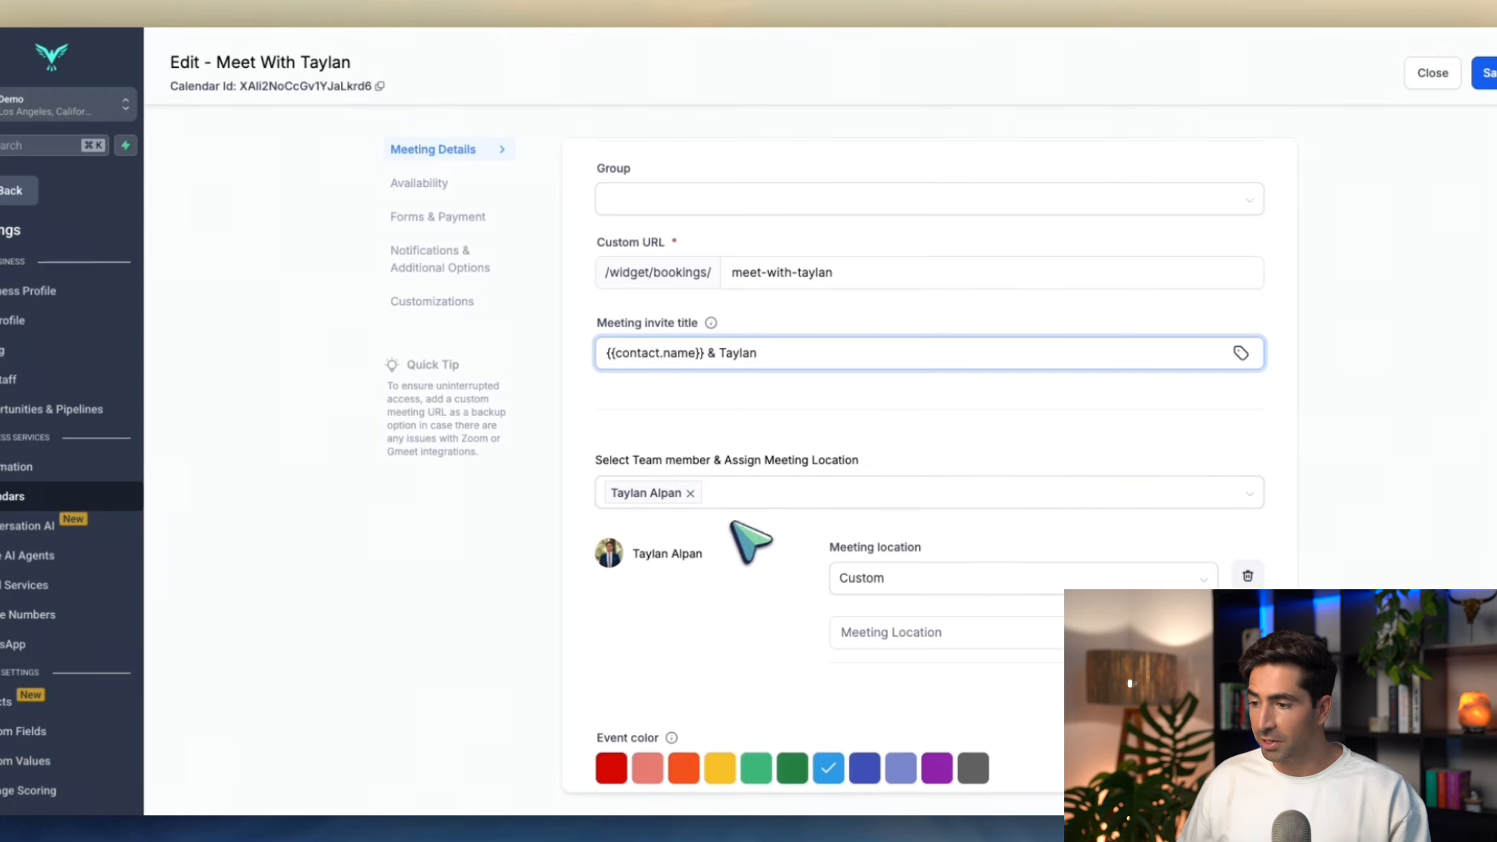
Step: Set the assigned team member's meeting location to Zoom in the calendar's meeting details
{"action": "scroll", "coordinate": [758, 506], "scroll_direction": "down", "scroll_amount": 1}
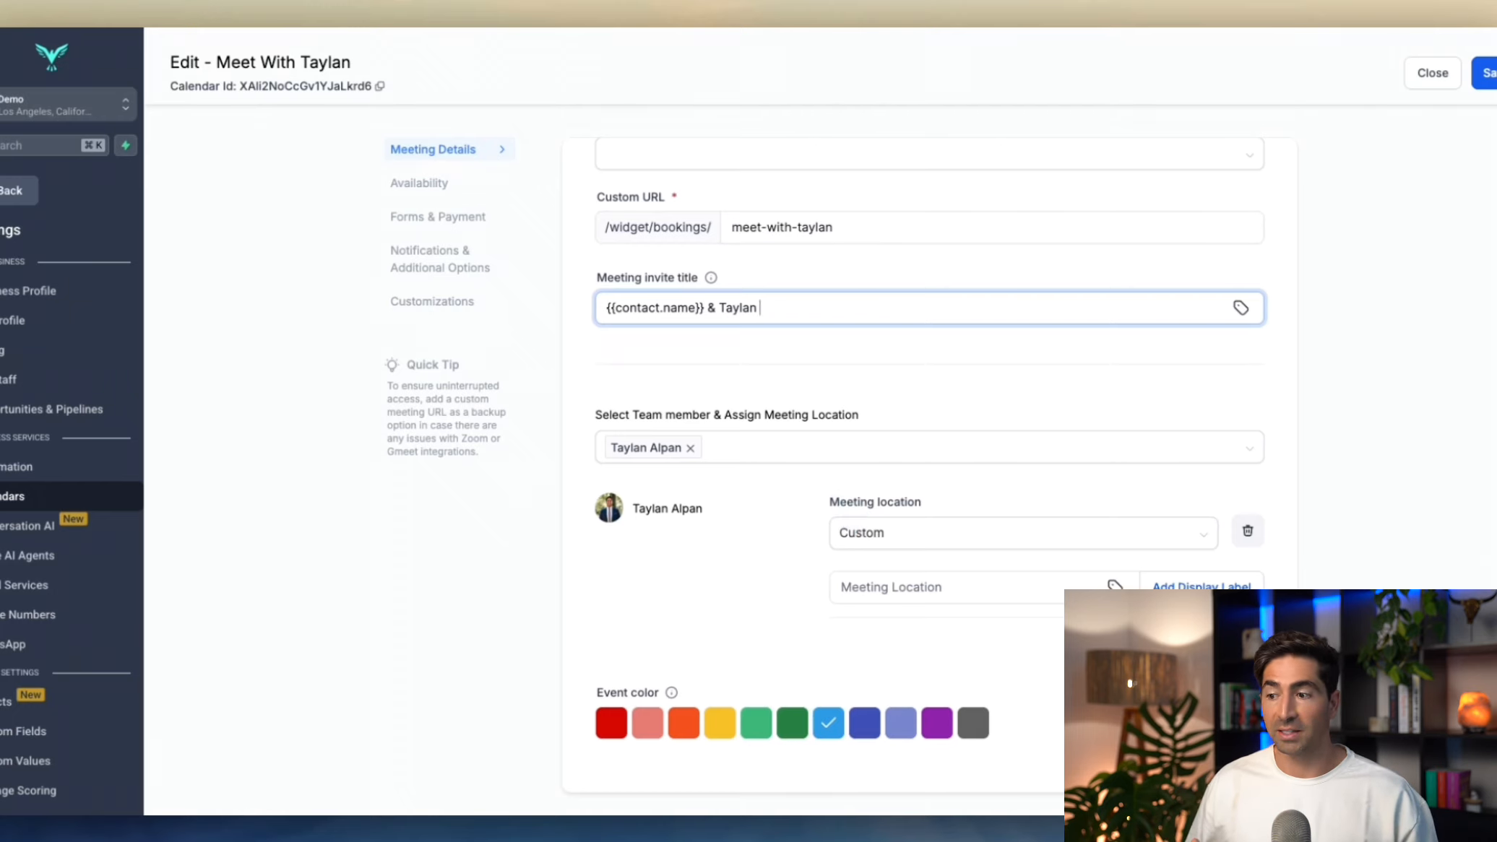
{"action": "left_click", "coordinate": [896, 533]}
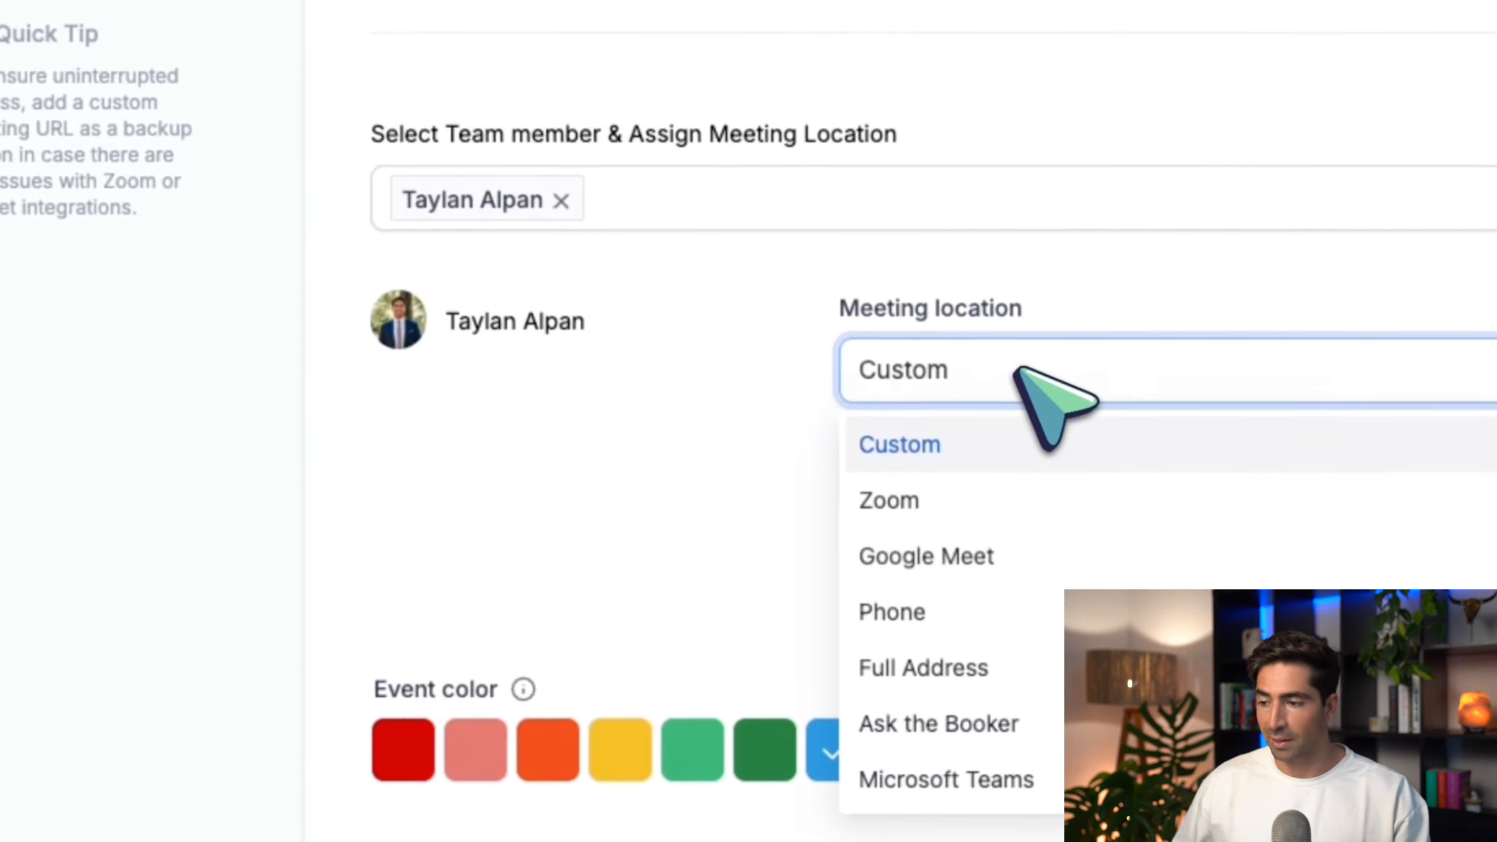
{"action": "left_click", "coordinate": [945, 501]}
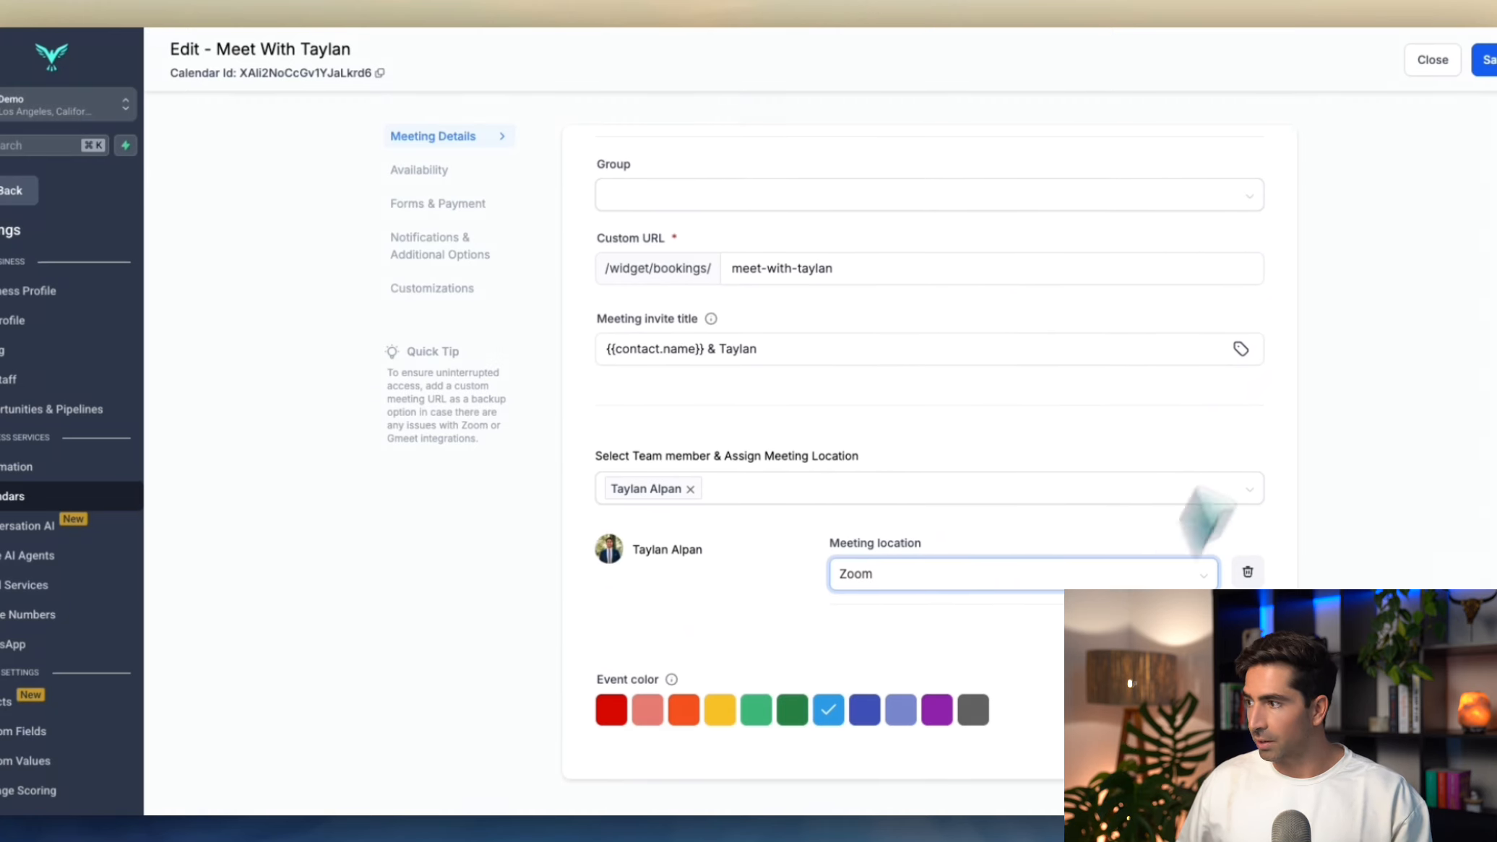
Step: Save the meeting details, then review the calendar's weekly available hours and date-specific hours options
{"action": "left_click", "coordinate": [1488, 60]}
{"action": "left_click", "coordinate": [420, 170]}
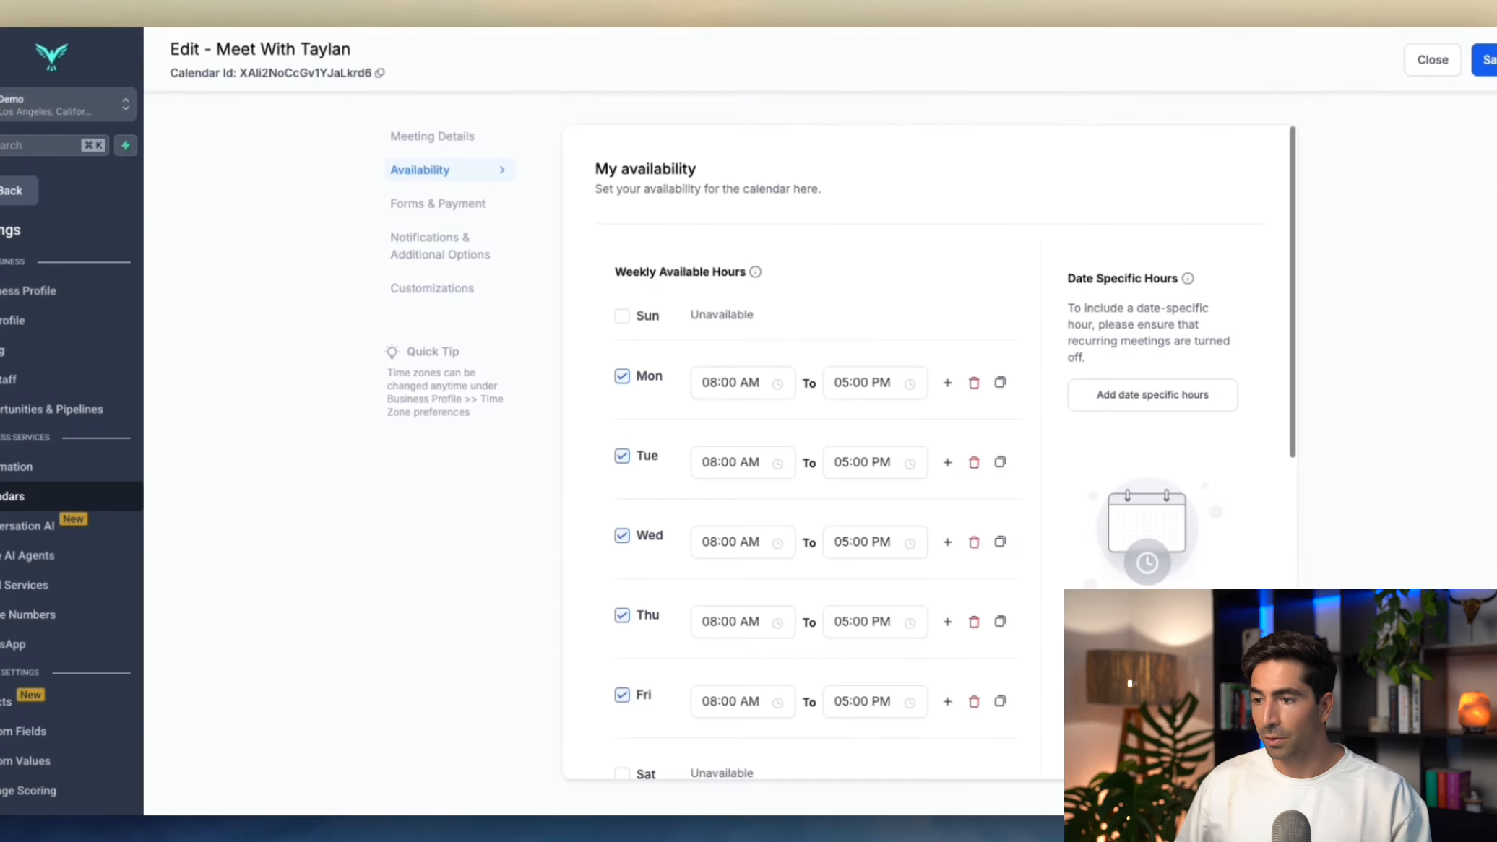
{"action": "scroll", "coordinate": [809, 239], "scroll_direction": "down", "scroll_amount": 1}
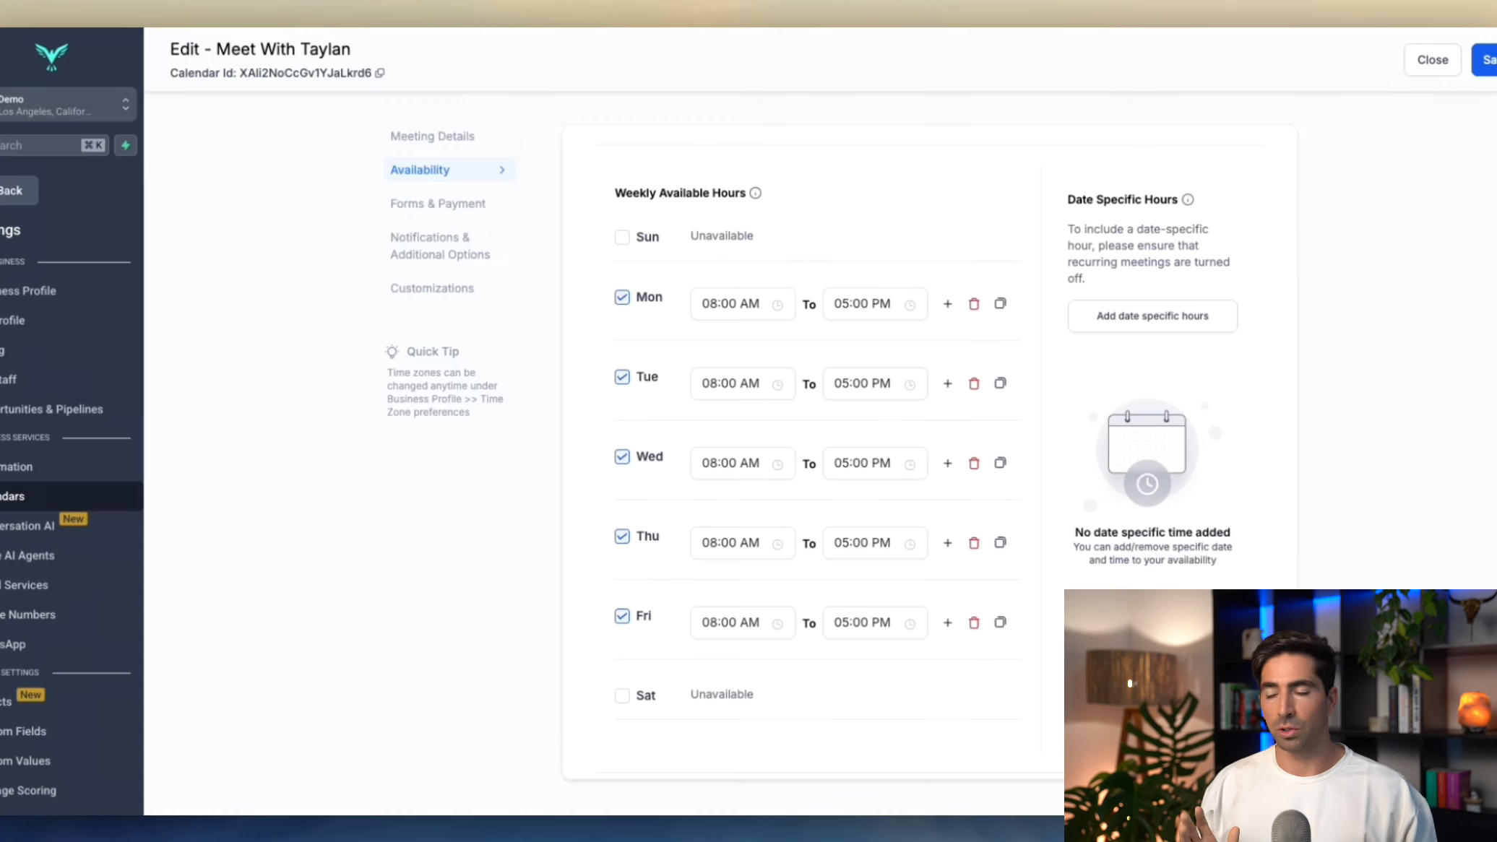
{"action": "scroll", "coordinate": [819, 294], "scroll_direction": "down", "scroll_amount": 2}
{"action": "scroll", "coordinate": [817, 289], "scroll_direction": "up", "scroll_amount": 3}
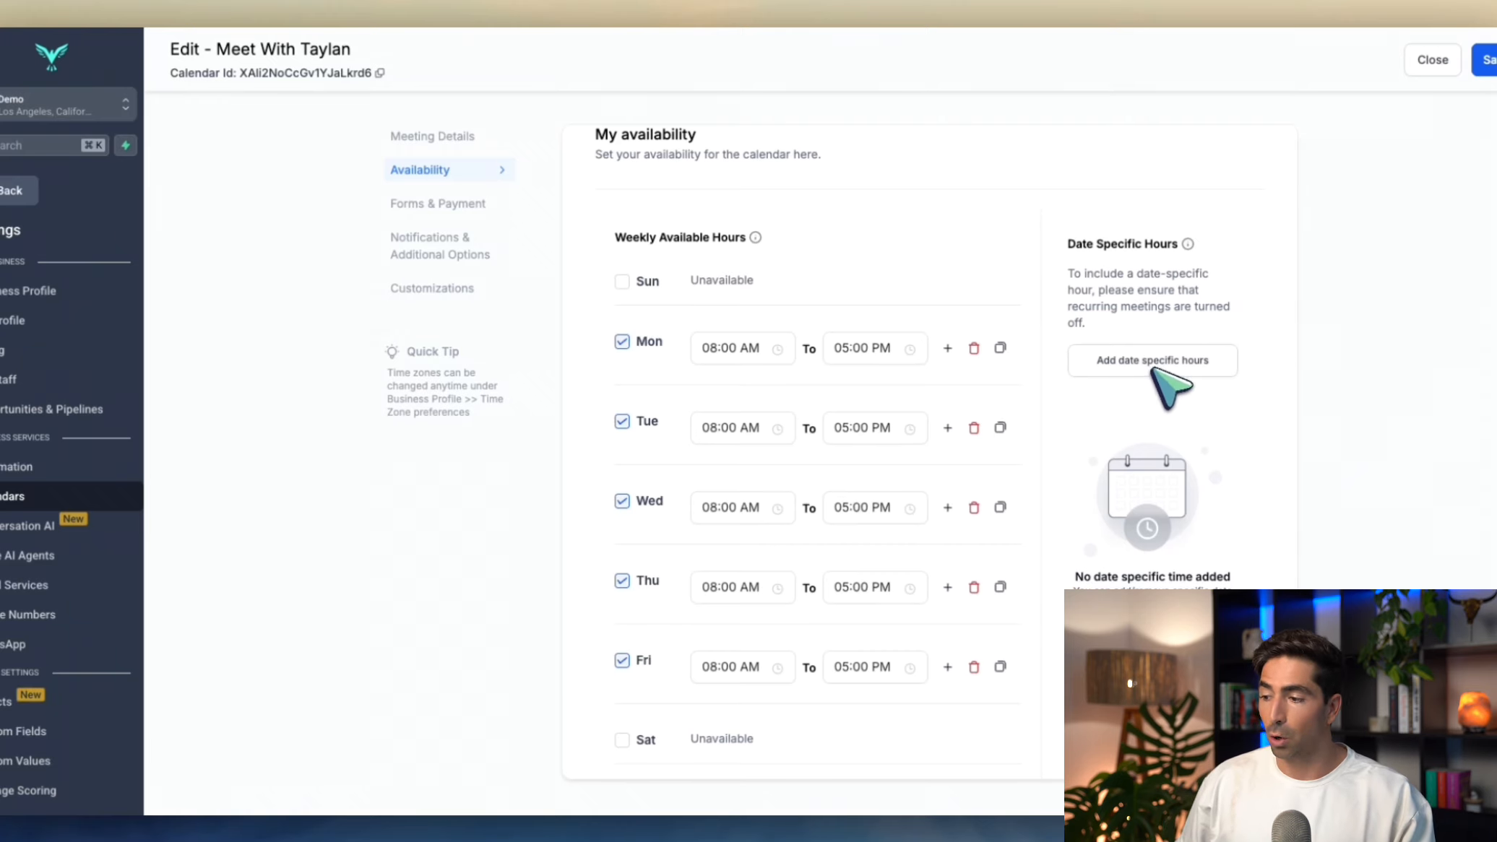
{"action": "scroll", "coordinate": [1083, 426], "scroll_direction": "down", "scroll_amount": 8}
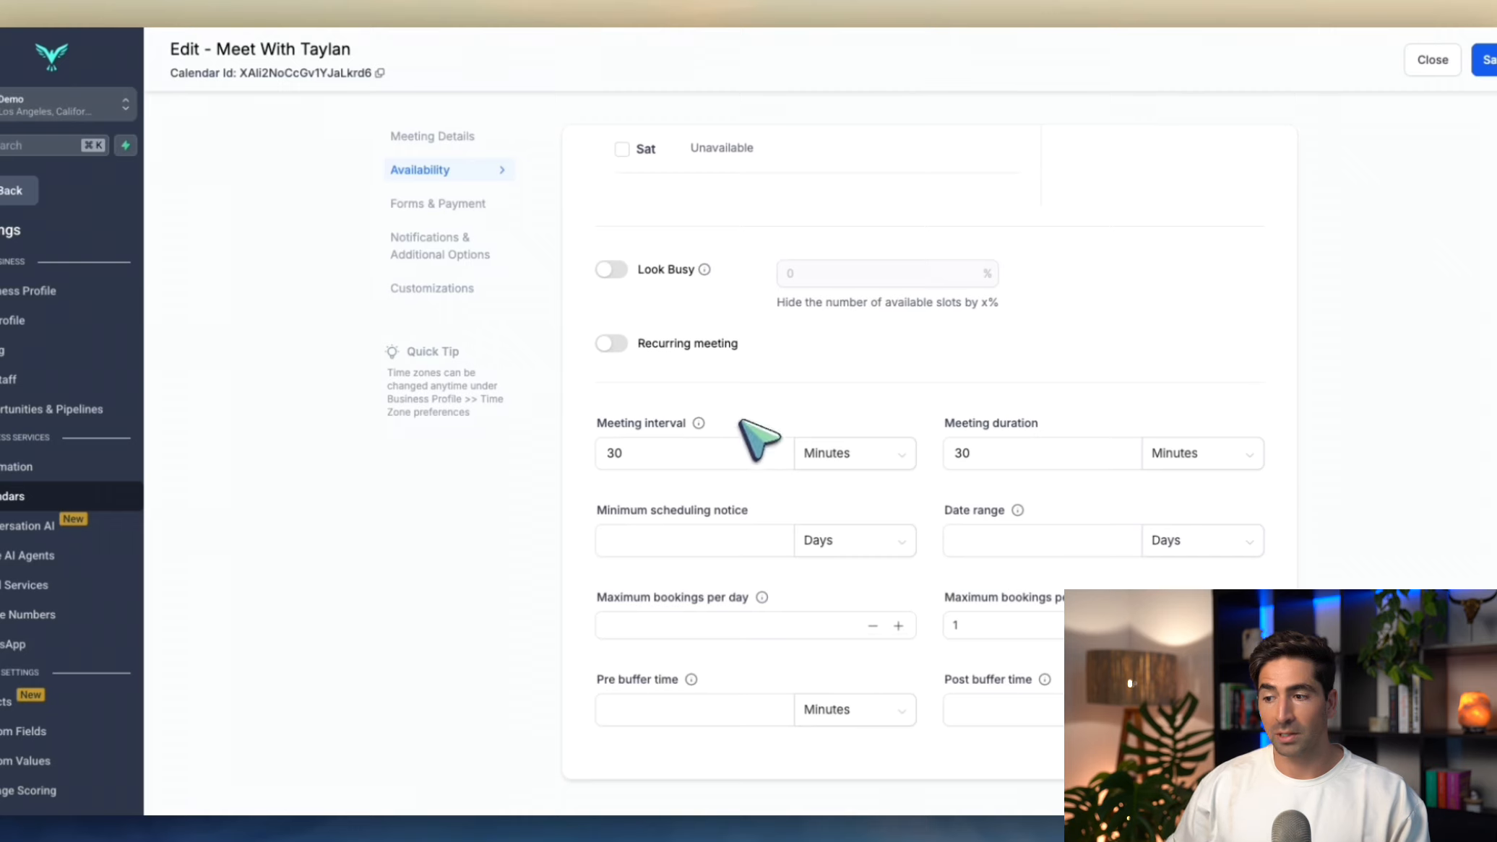
Step: Review the meeting interval, minimum scheduling notice, date range and maximum bookings settings, then save the availability
{"action": "left_click", "coordinate": [722, 451]}
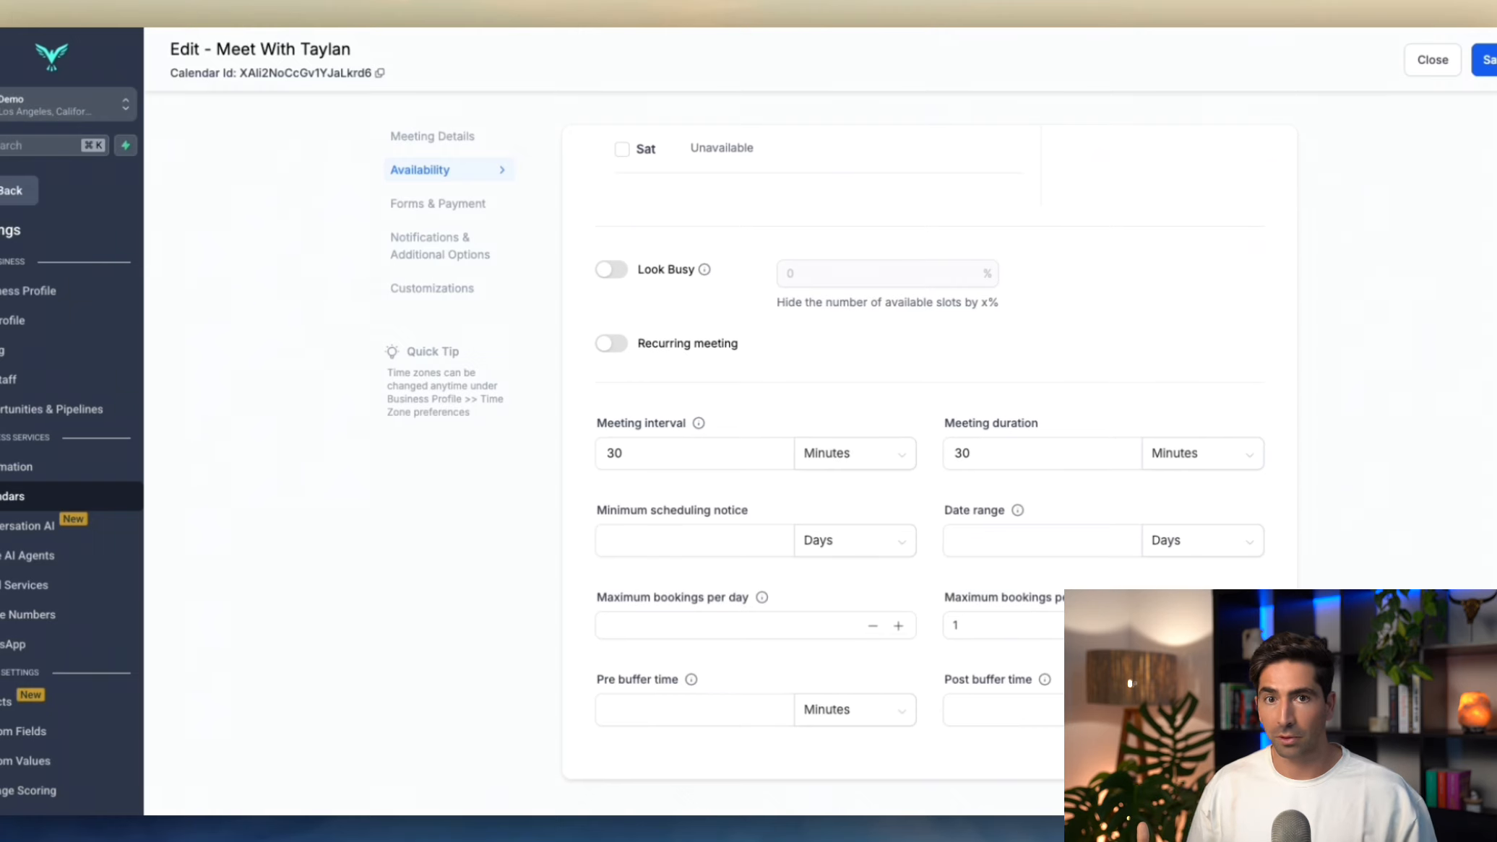
{"action": "left_click", "coordinate": [768, 536]}
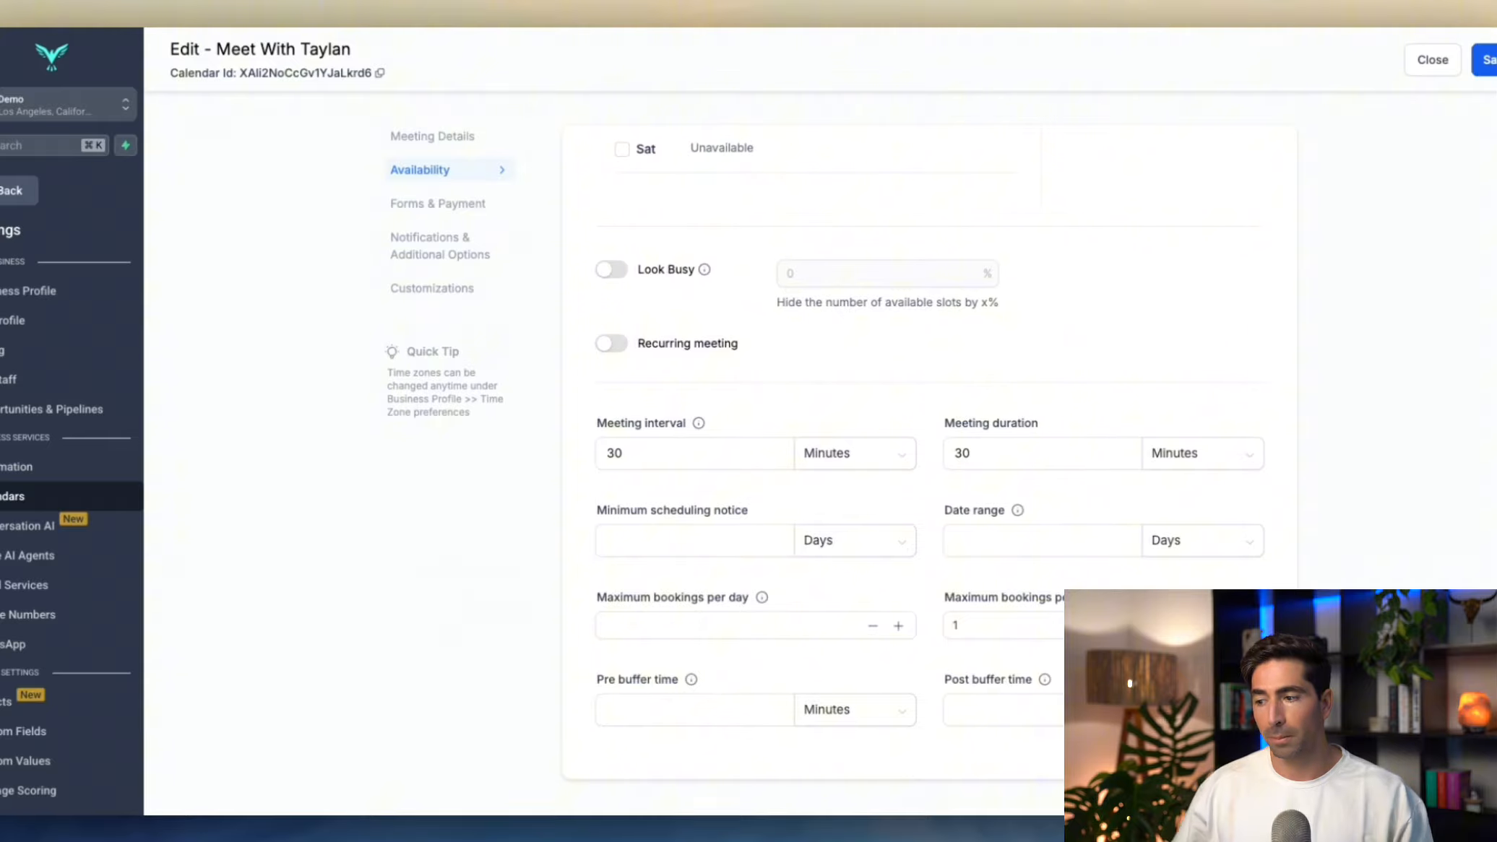
{"action": "left_click", "coordinate": [1041, 549]}
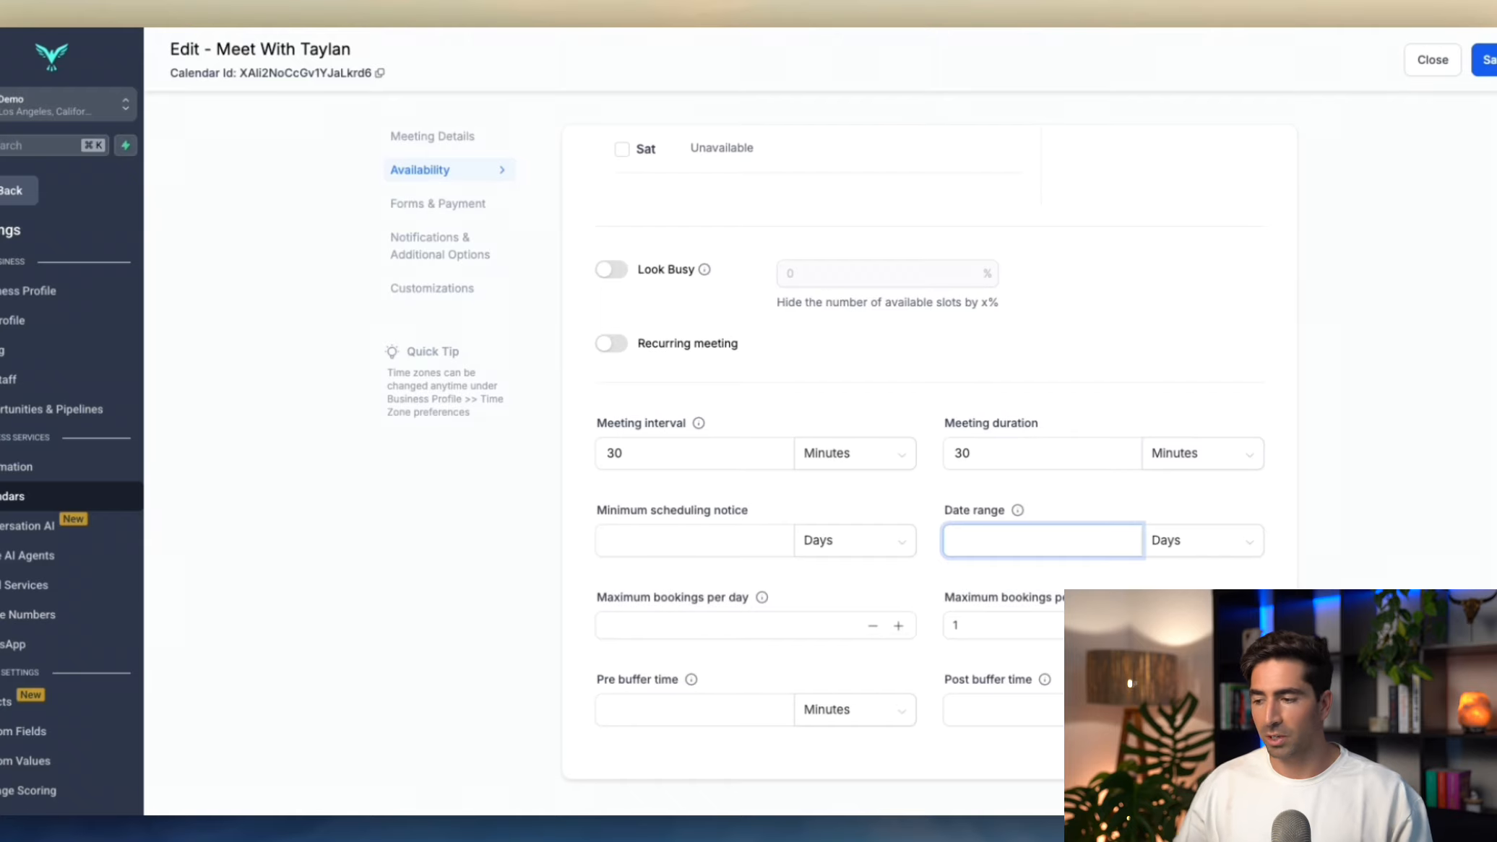
{"action": "left_click", "coordinate": [623, 624]}
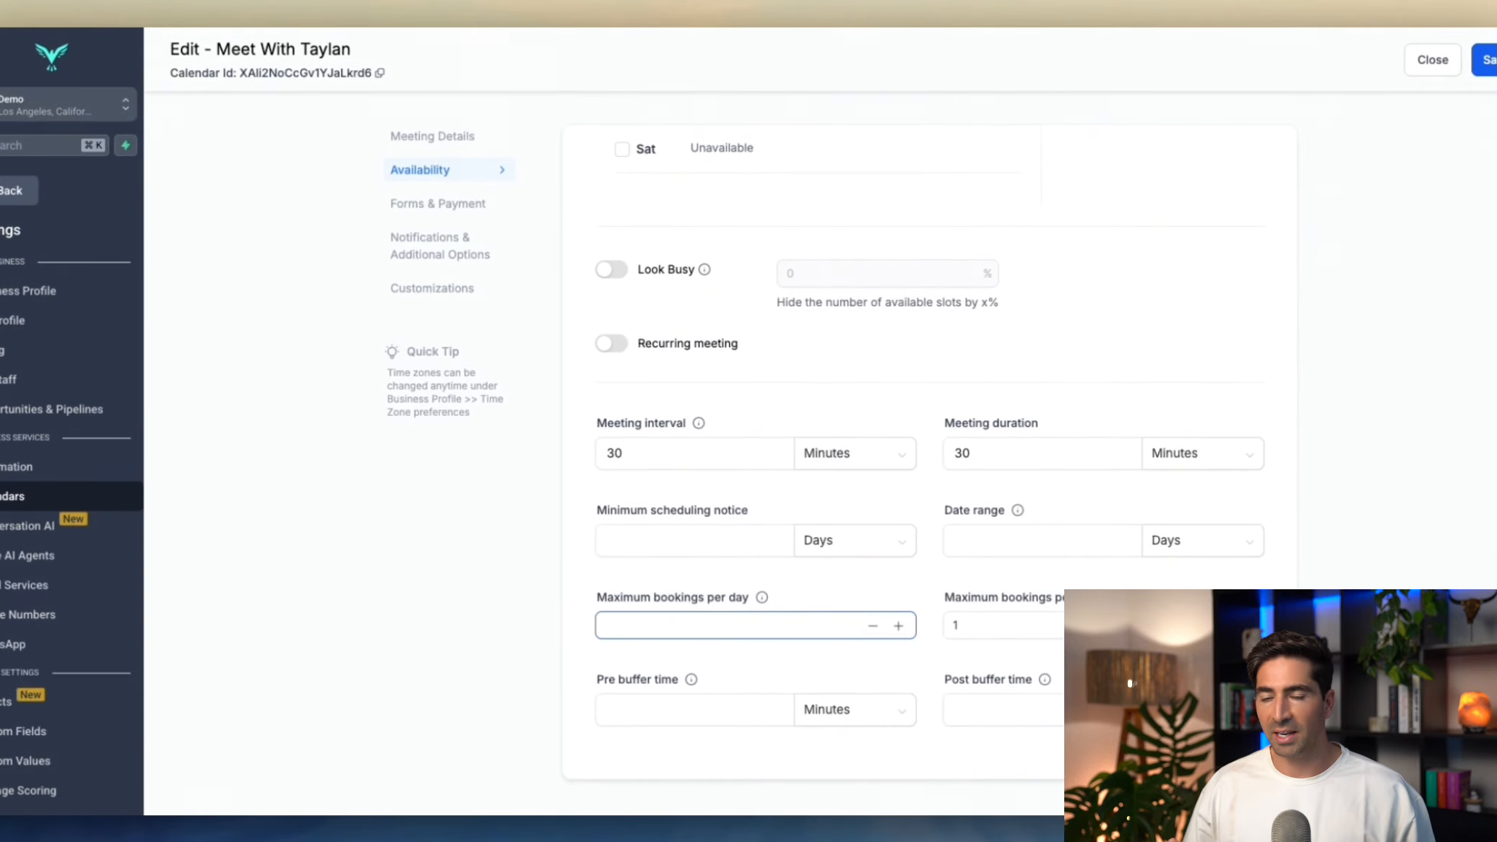
{"action": "left_click", "coordinate": [1035, 627]}
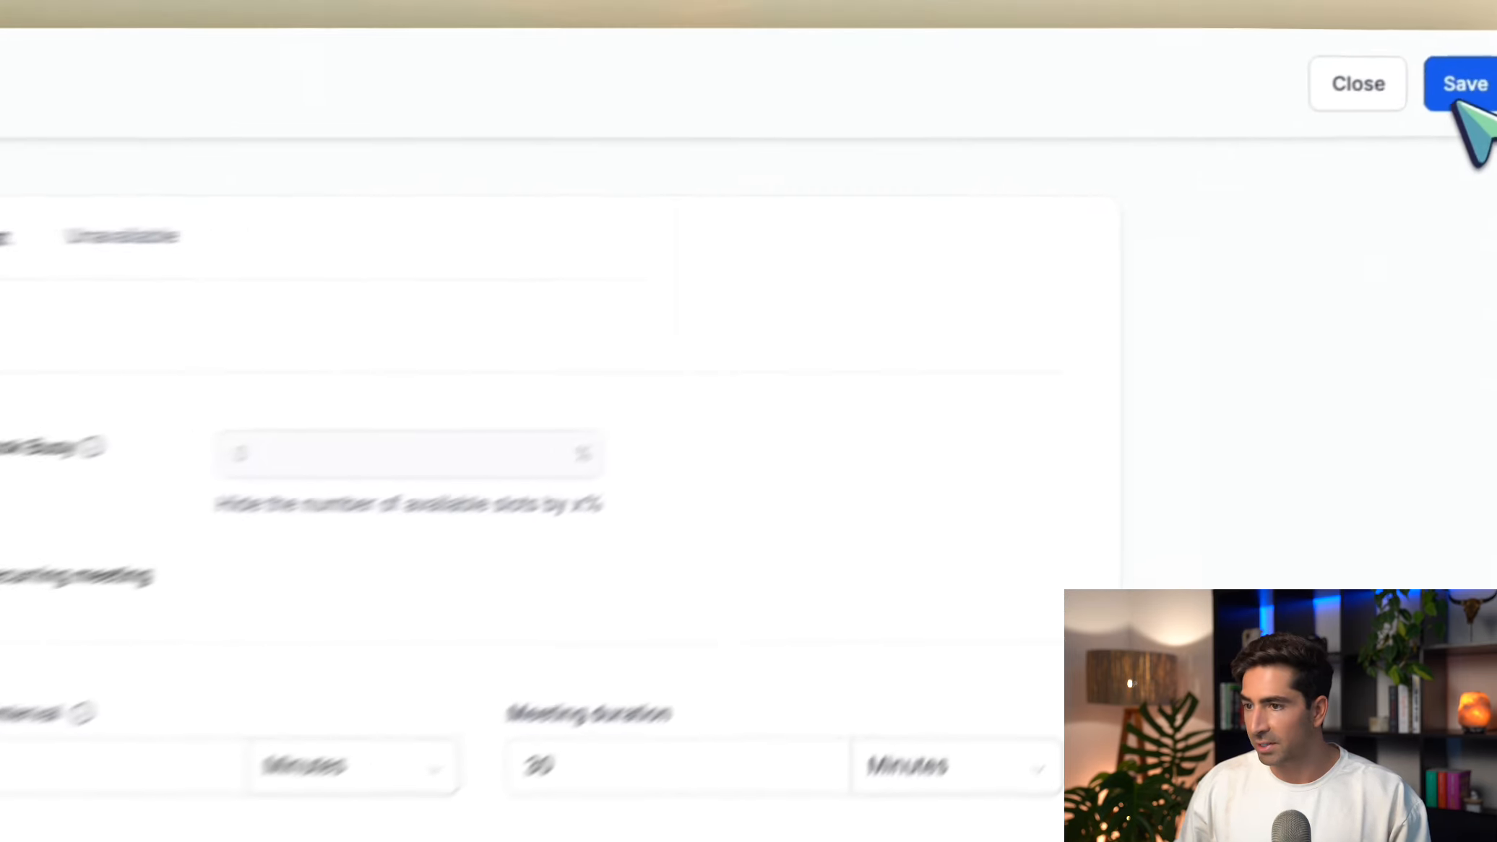
{"action": "left_click", "coordinate": [1463, 105]}
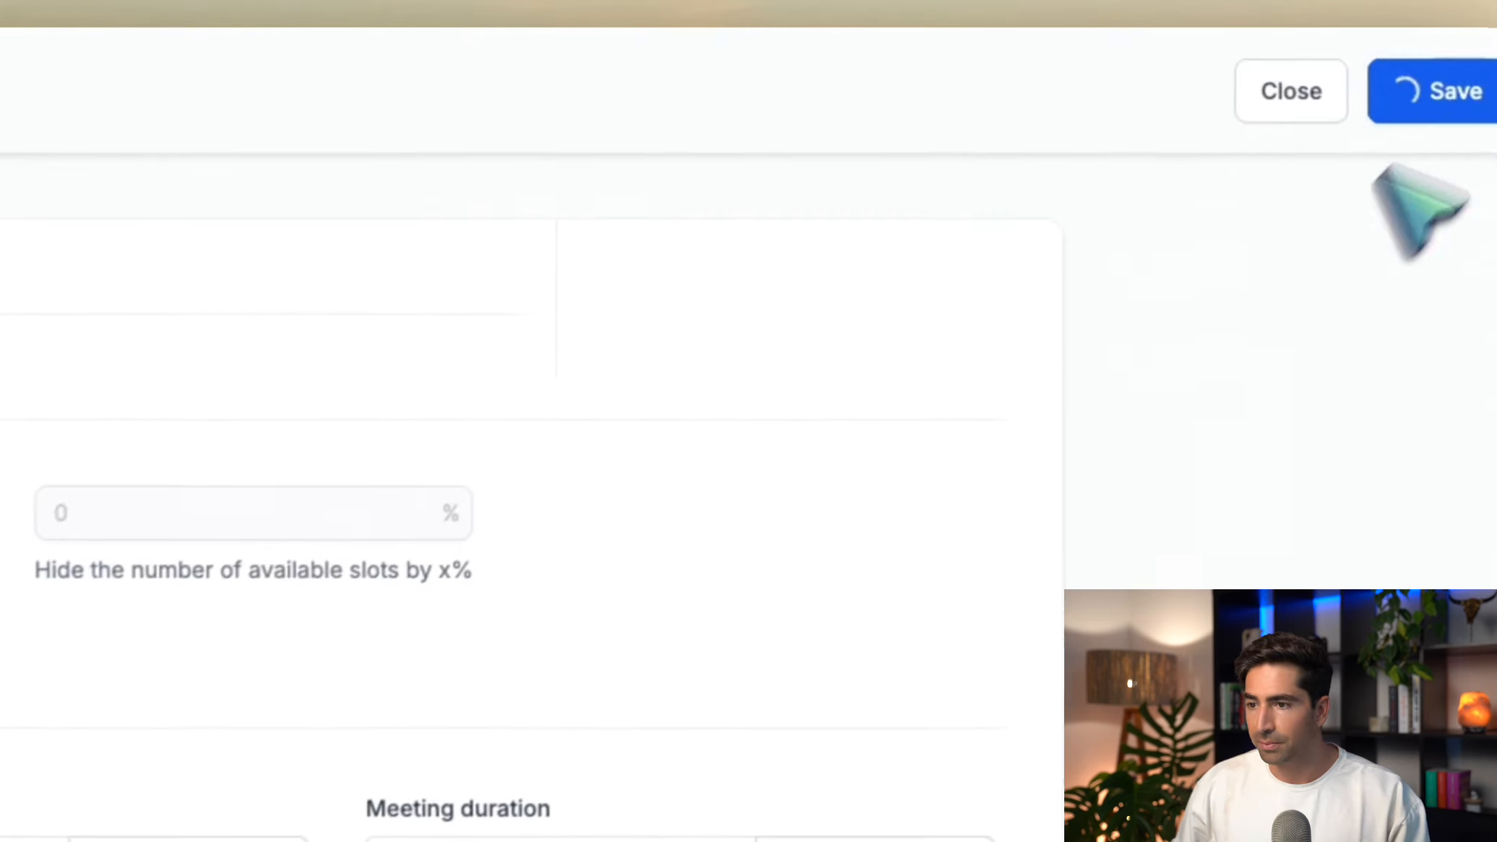
Step: Check the available booking forms, keep the default one, and enable Pre-populate fields (sticky contacts)
{"action": "left_click", "coordinate": [438, 204]}
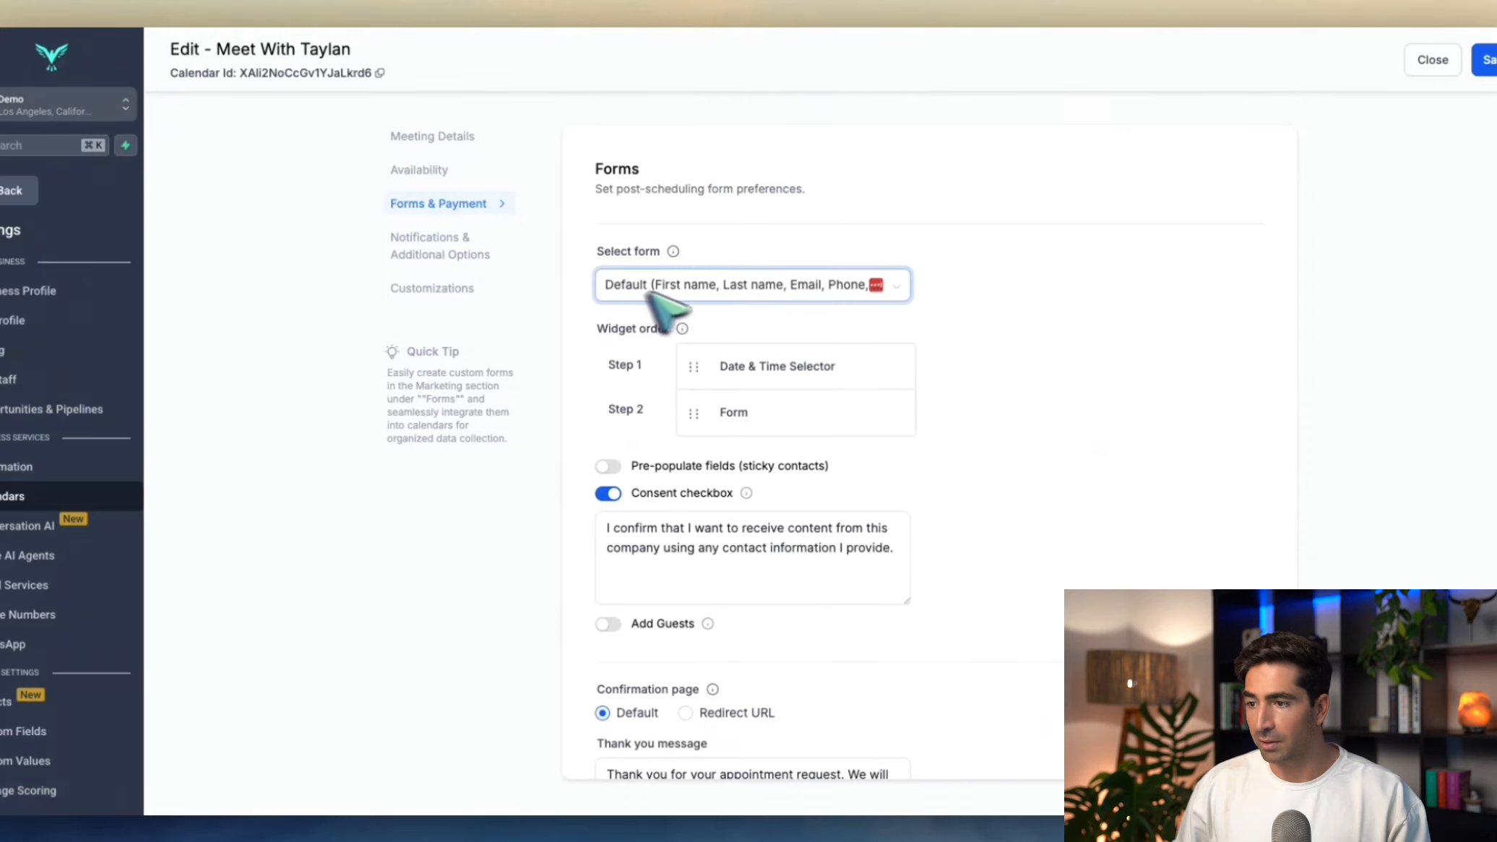
{"action": "left_click", "coordinate": [711, 296]}
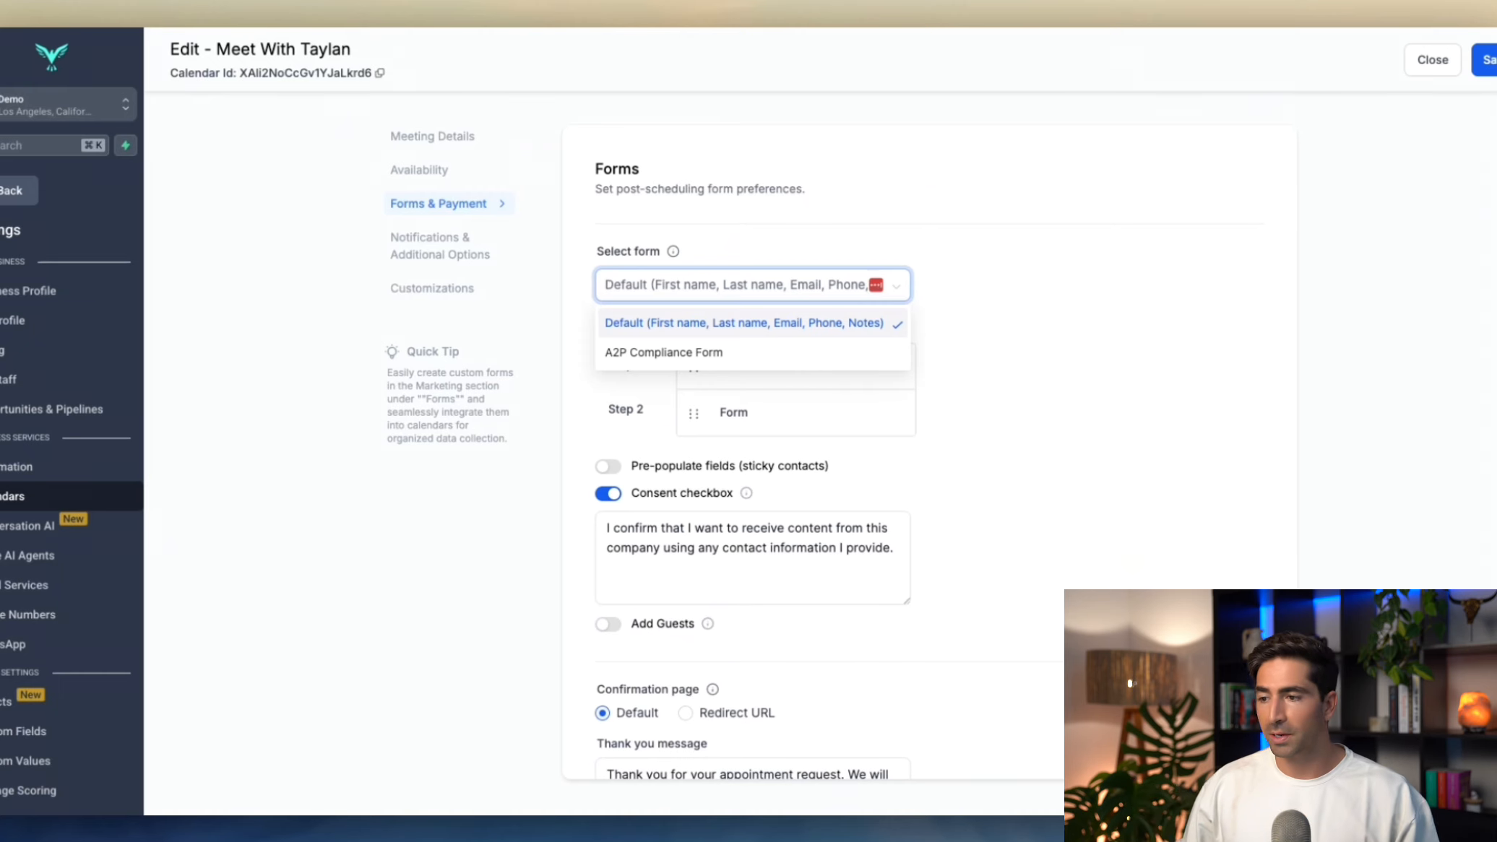
{"action": "left_click", "coordinate": [981, 345]}
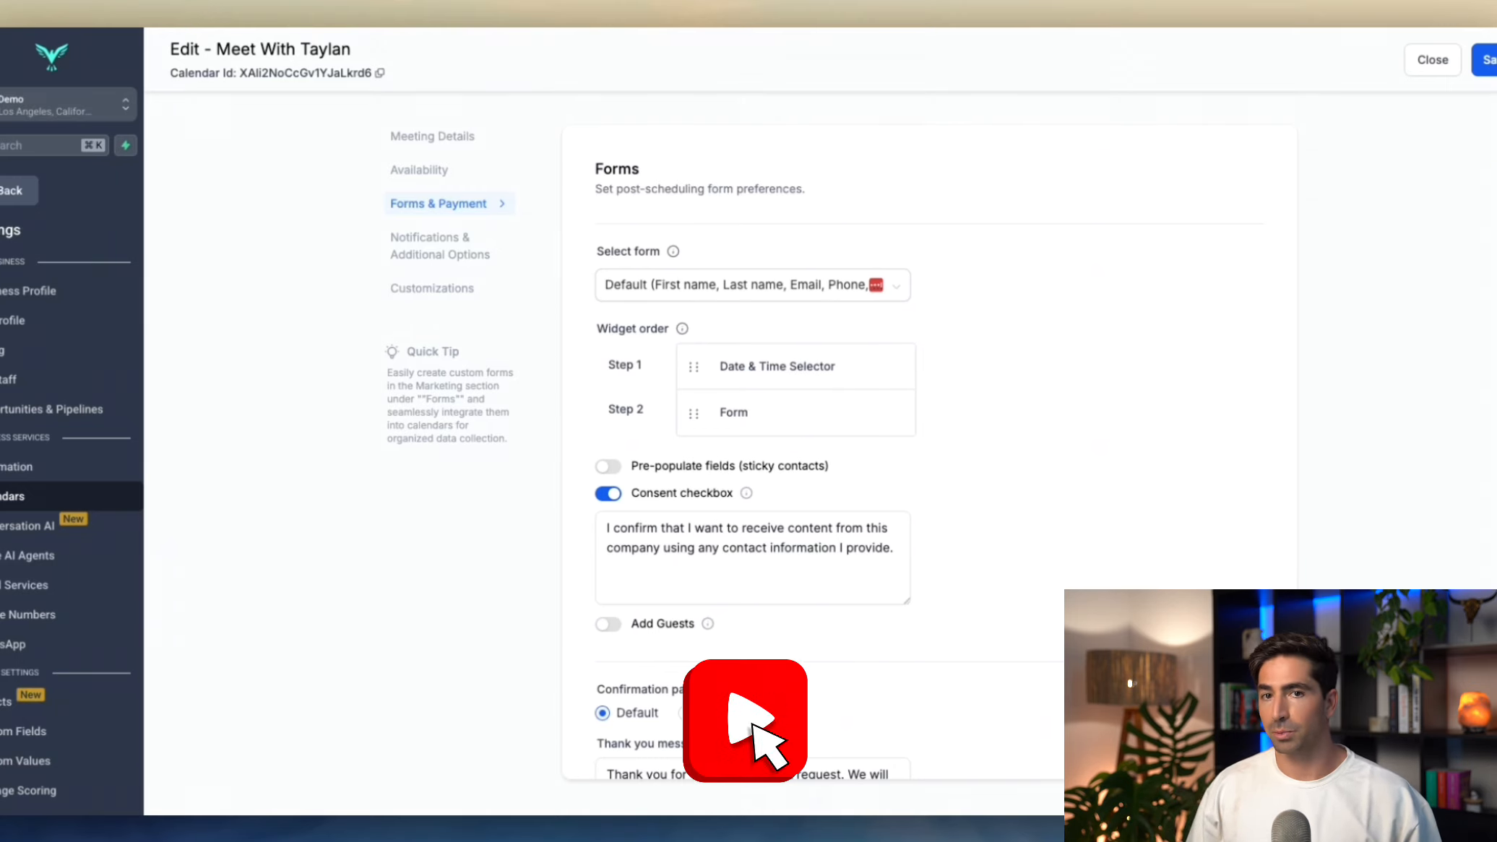
{"action": "scroll", "coordinate": [734, 308], "scroll_direction": "down", "scroll_amount": 2}
{"action": "scroll", "coordinate": [938, 367], "scroll_direction": "down", "scroll_amount": 1}
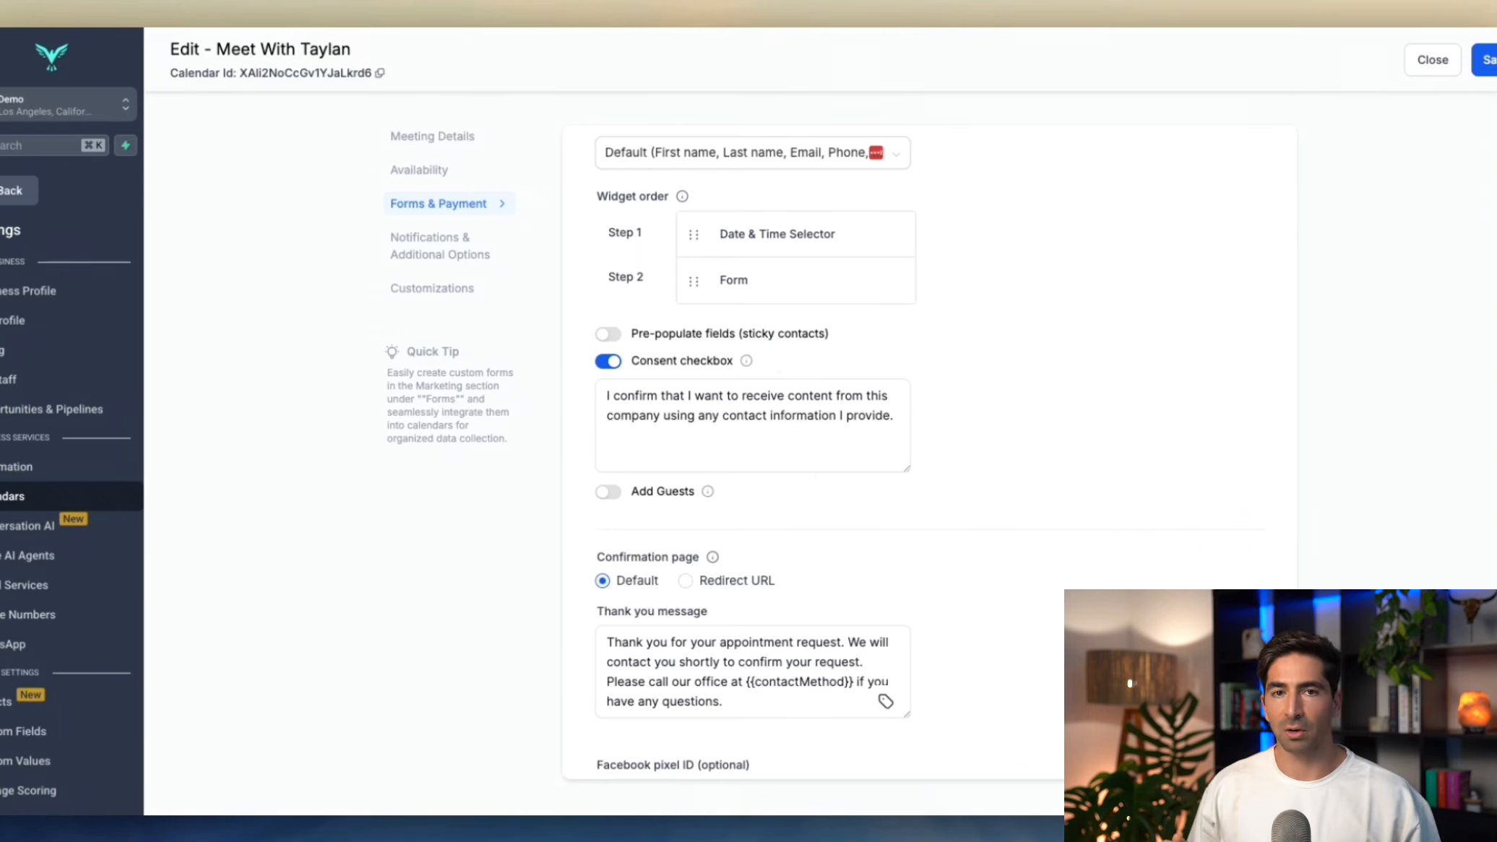
{"action": "left_click", "coordinate": [609, 335]}
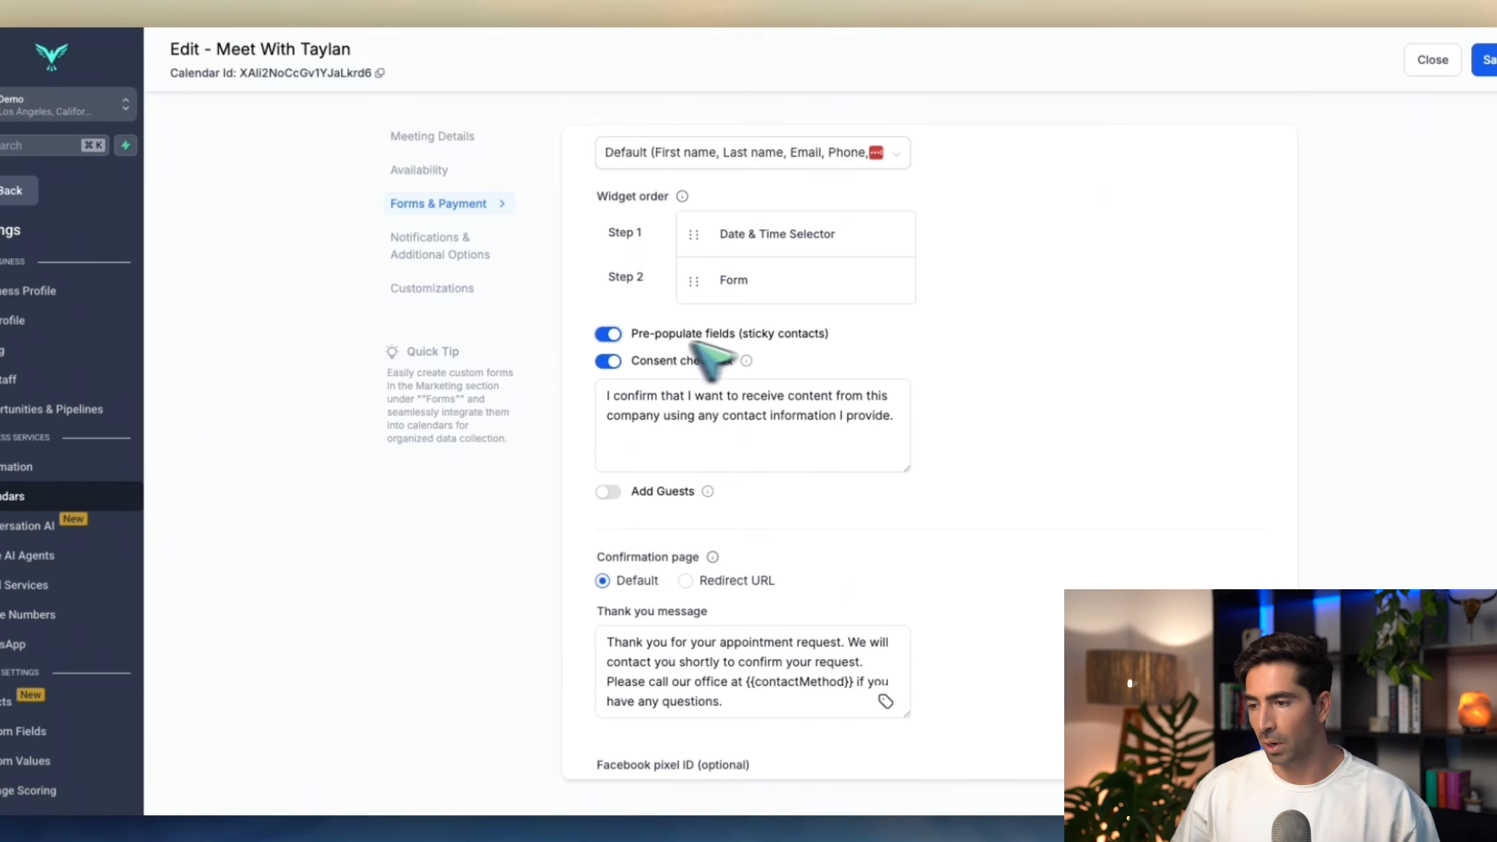
Step: Switch the confirmation page from the default thank-you message to Redirect URL with the URL left blank, and save the form settings
{"action": "scroll", "coordinate": [840, 335], "scroll_direction": "down", "scroll_amount": 1}
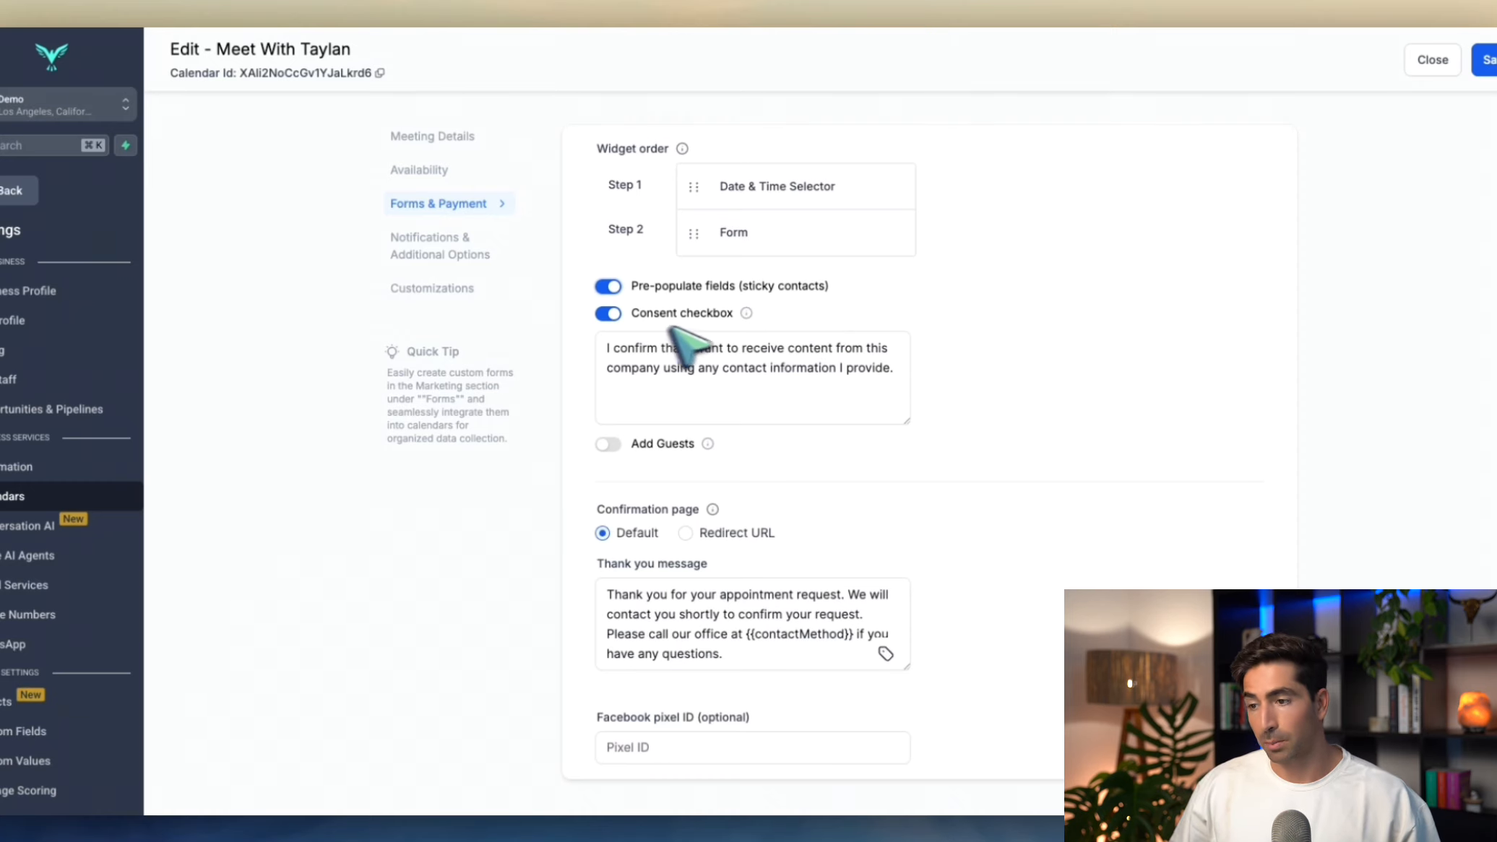
{"action": "scroll", "coordinate": [799, 334], "scroll_direction": "down", "scroll_amount": 2}
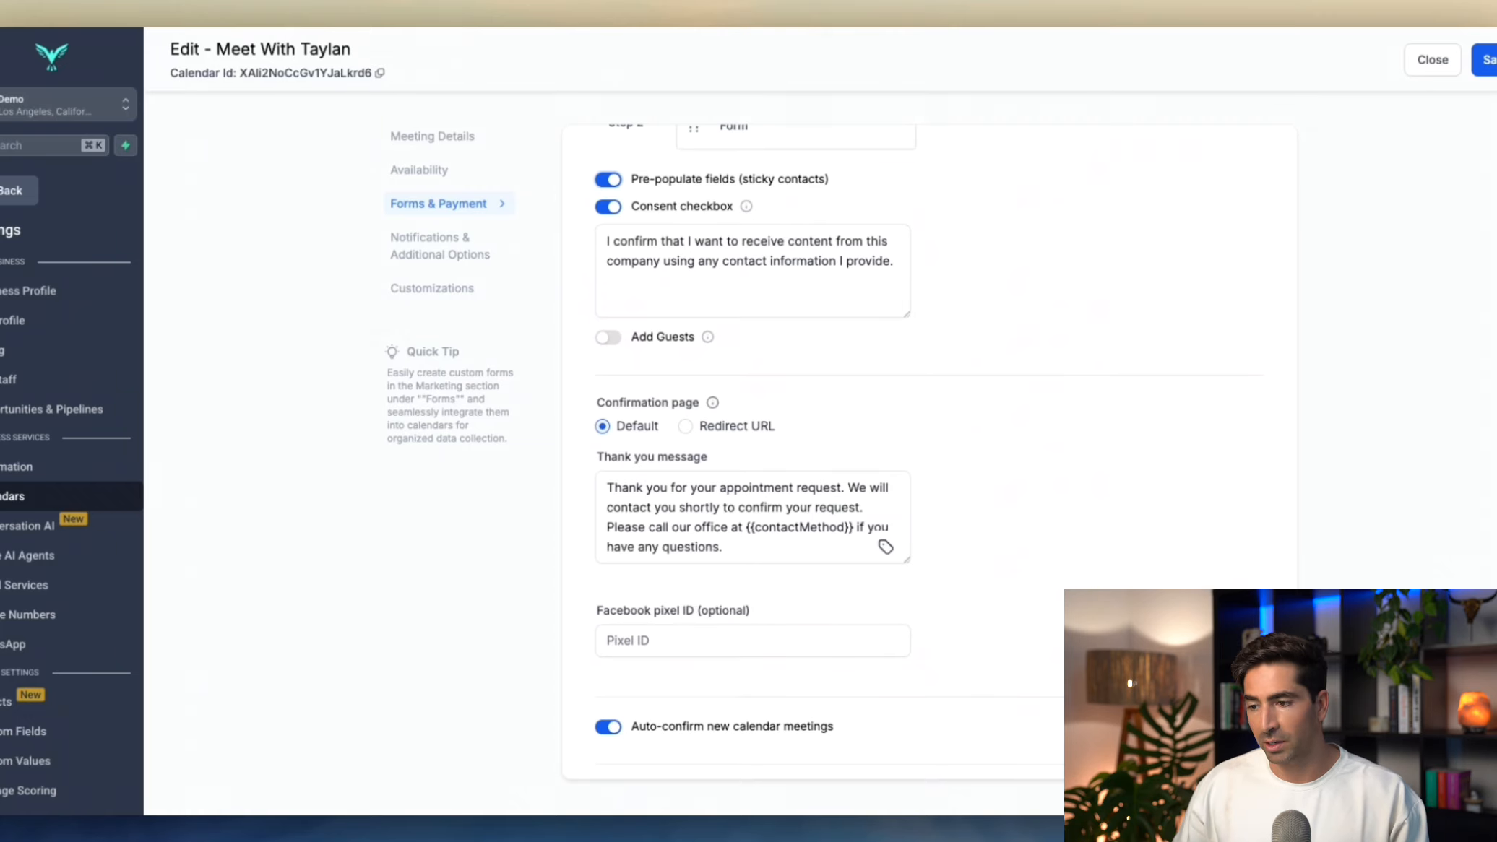
{"action": "scroll", "coordinate": [698, 351], "scroll_direction": "down", "scroll_amount": 2}
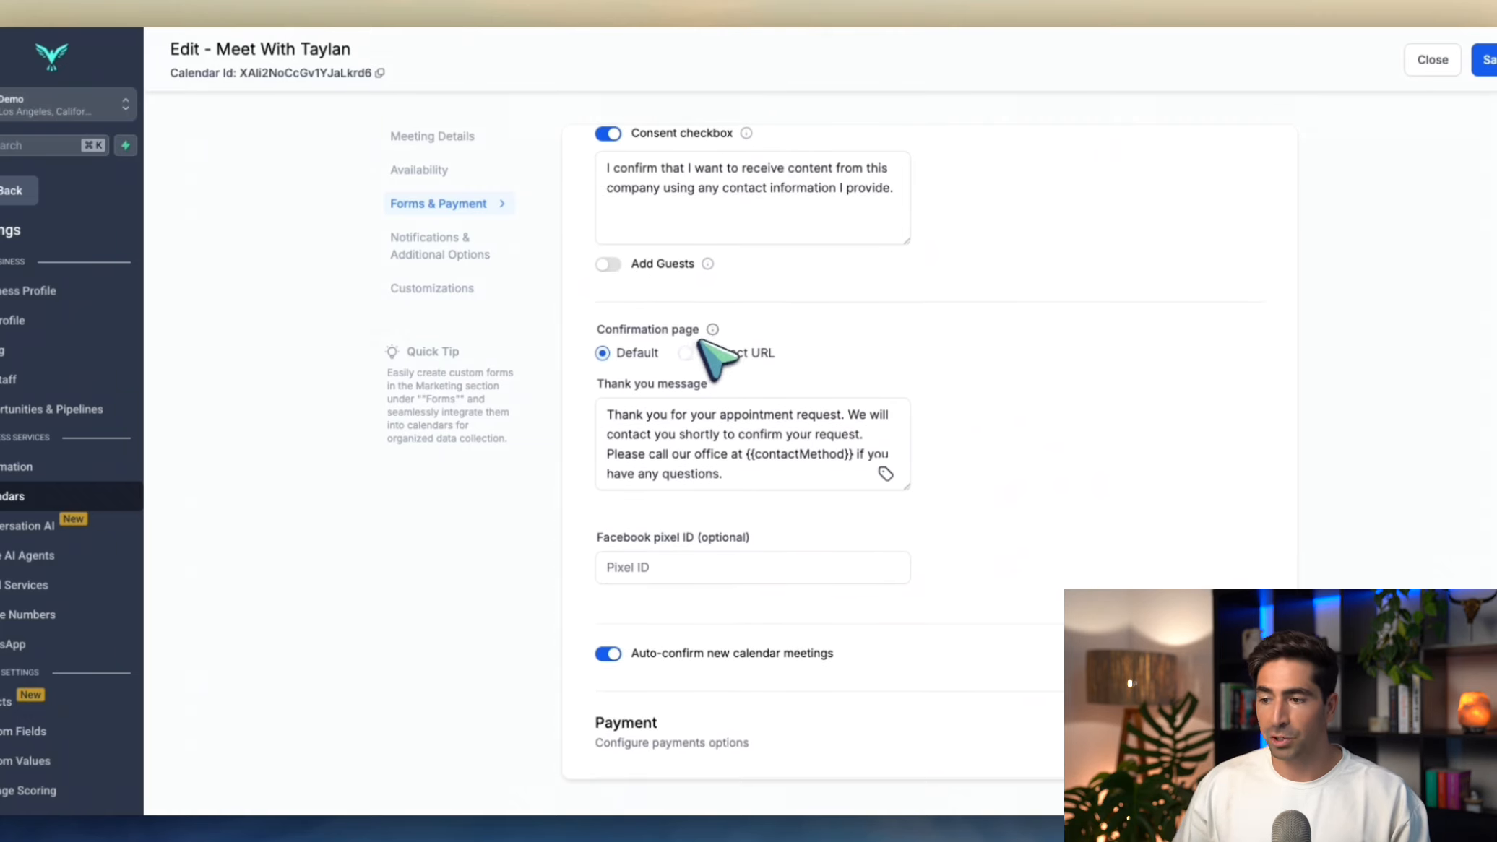
{"action": "left_click", "coordinate": [679, 356]}
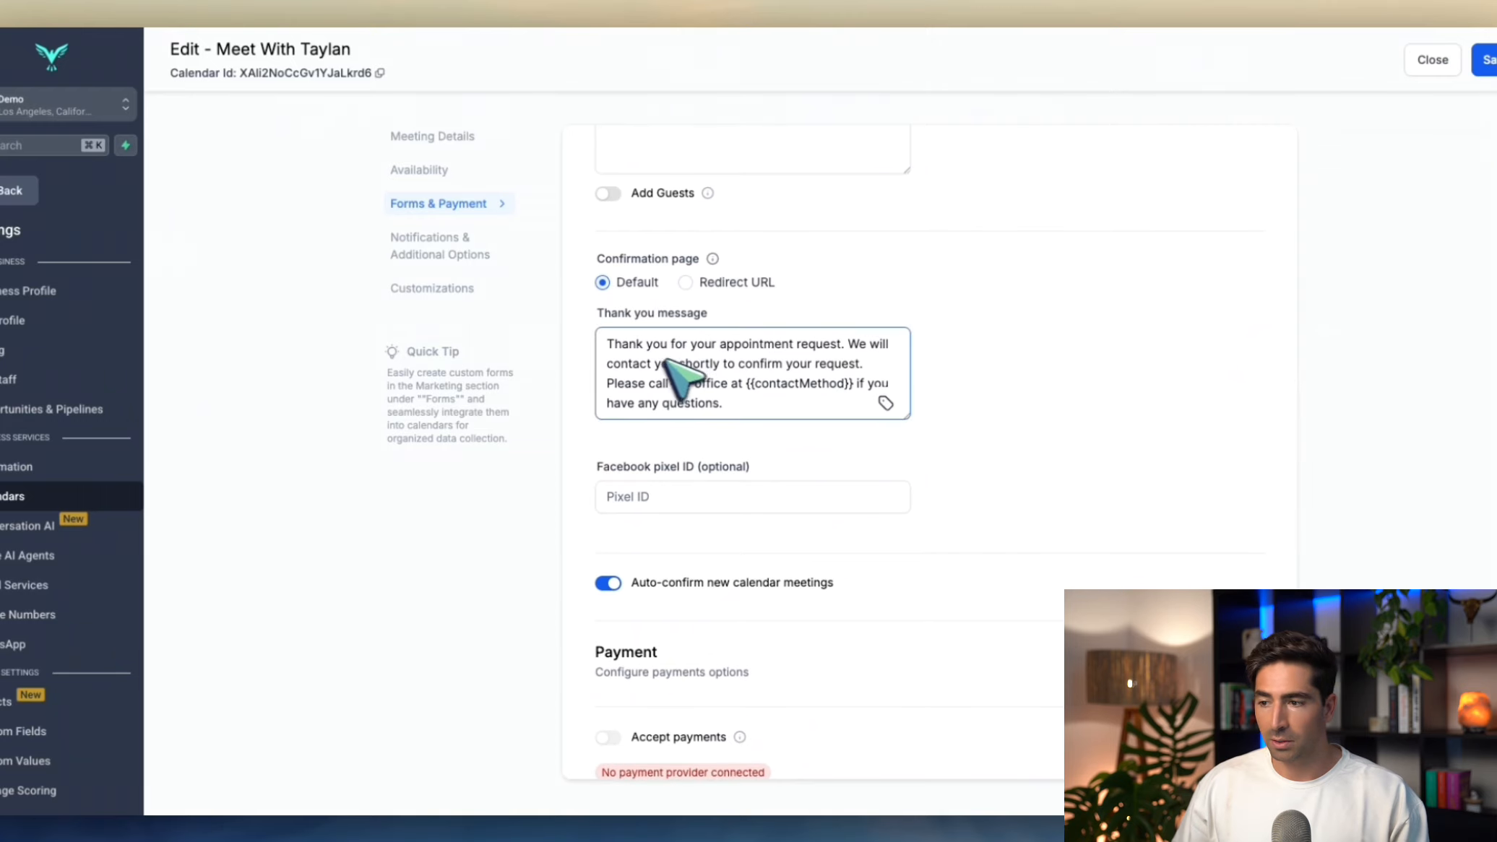
{"action": "left_click_drag", "start_coordinate": [750, 400], "coordinate": [592, 332]}
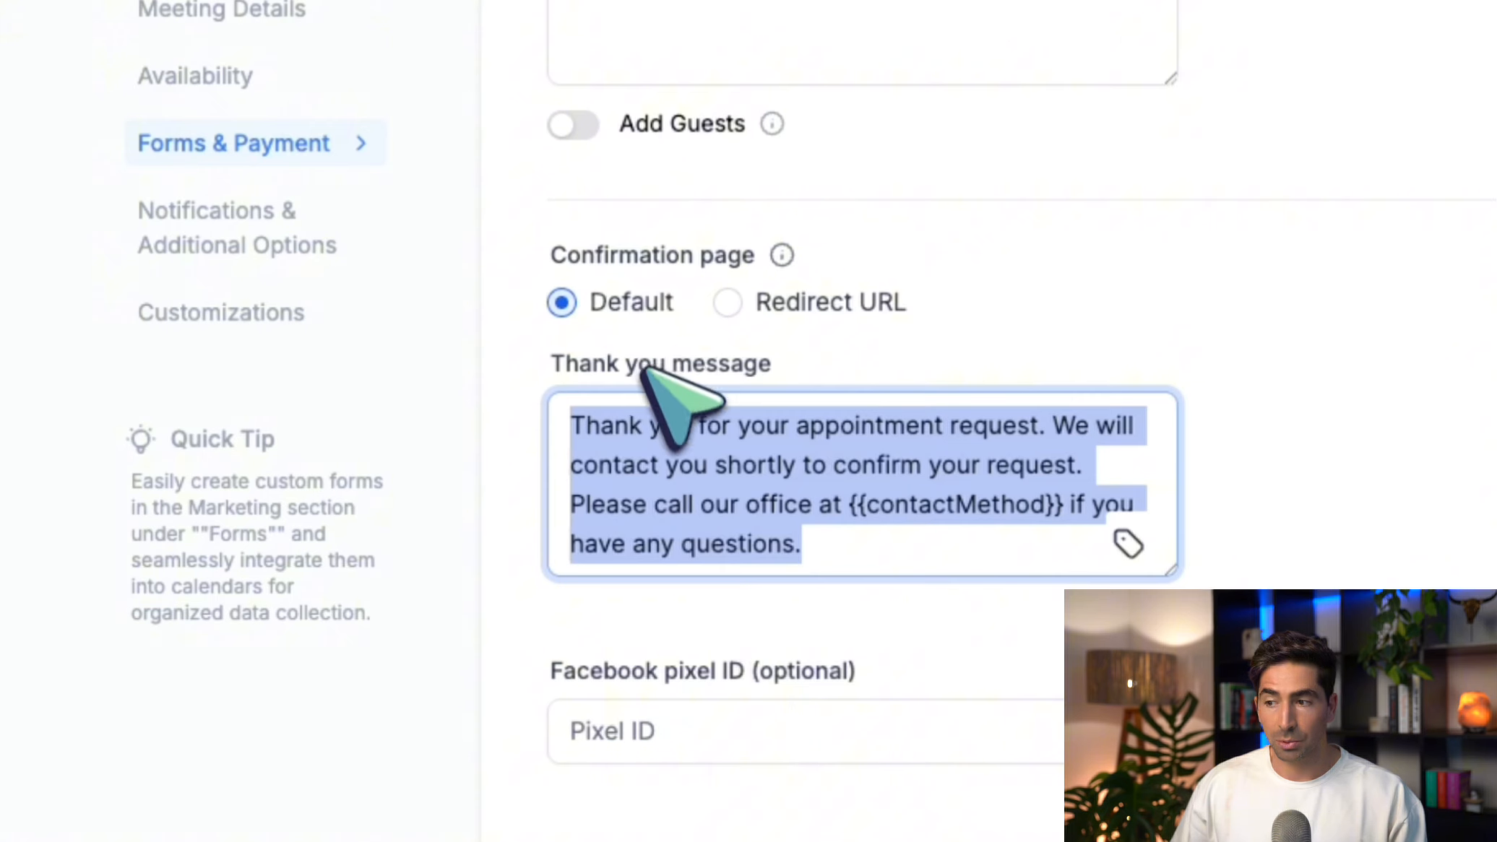
{"action": "left_click", "coordinate": [759, 306]}
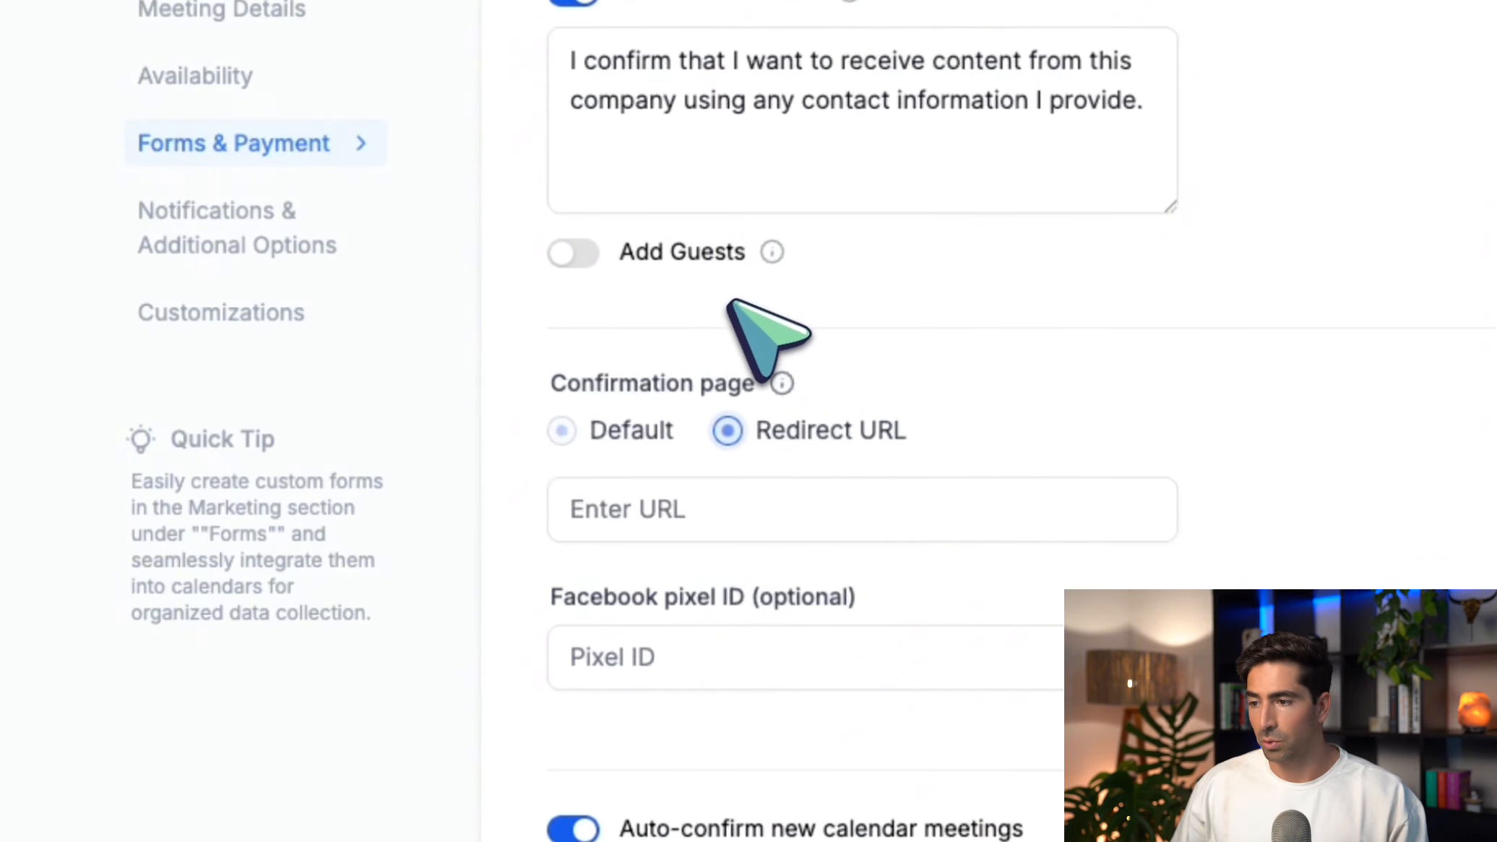
{"action": "scroll", "coordinate": [844, 292], "scroll_direction": "up", "scroll_amount": 2}
{"action": "scroll", "coordinate": [844, 292], "scroll_direction": "down", "scroll_amount": 2}
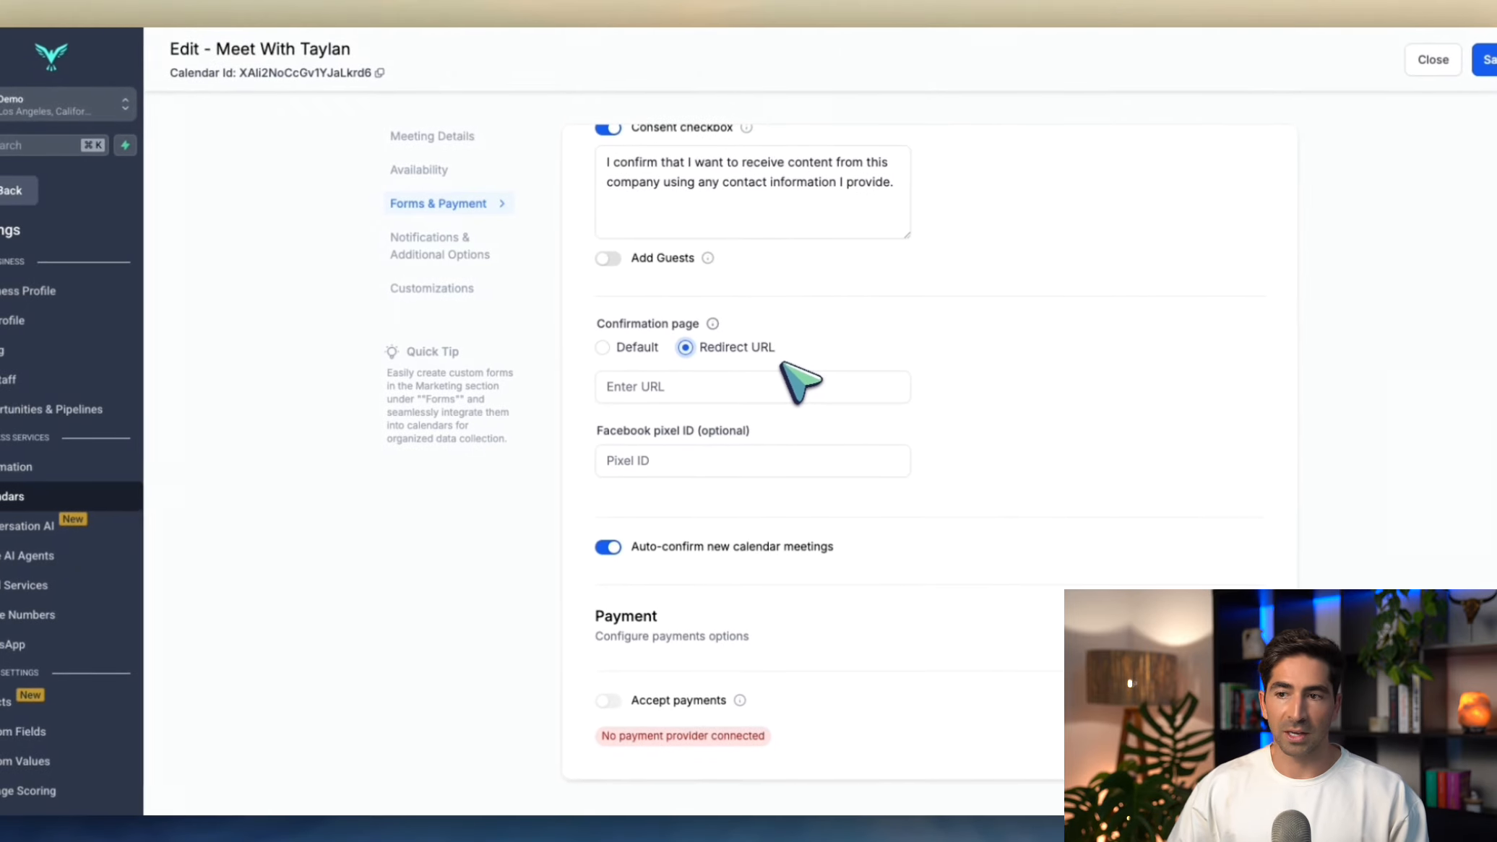
{"action": "left_click", "coordinate": [730, 390]}
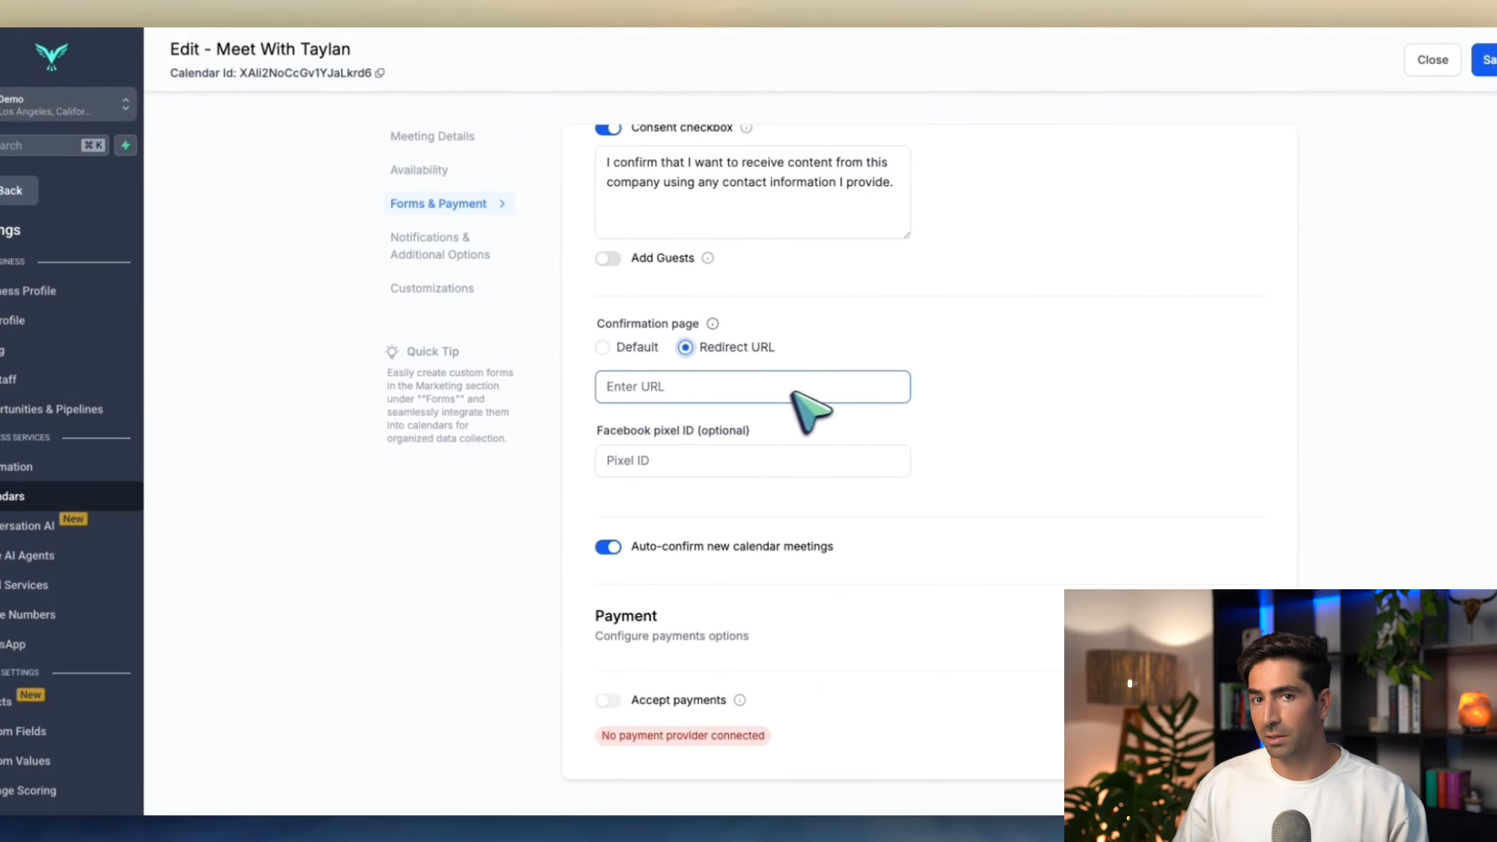
{"action": "left_click", "coordinate": [657, 457]}
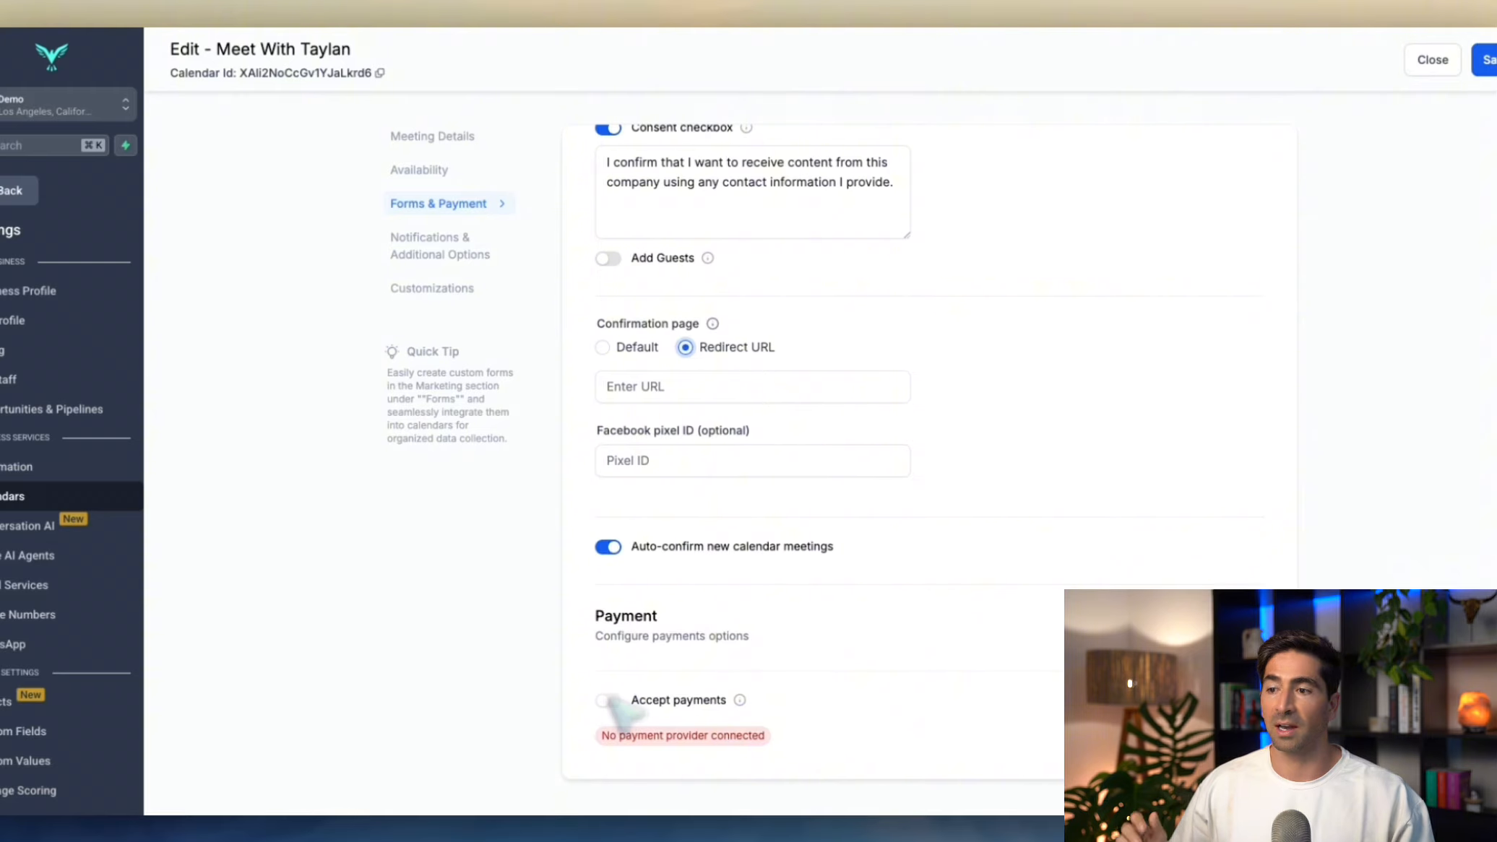
{"action": "left_click", "coordinate": [1487, 60]}
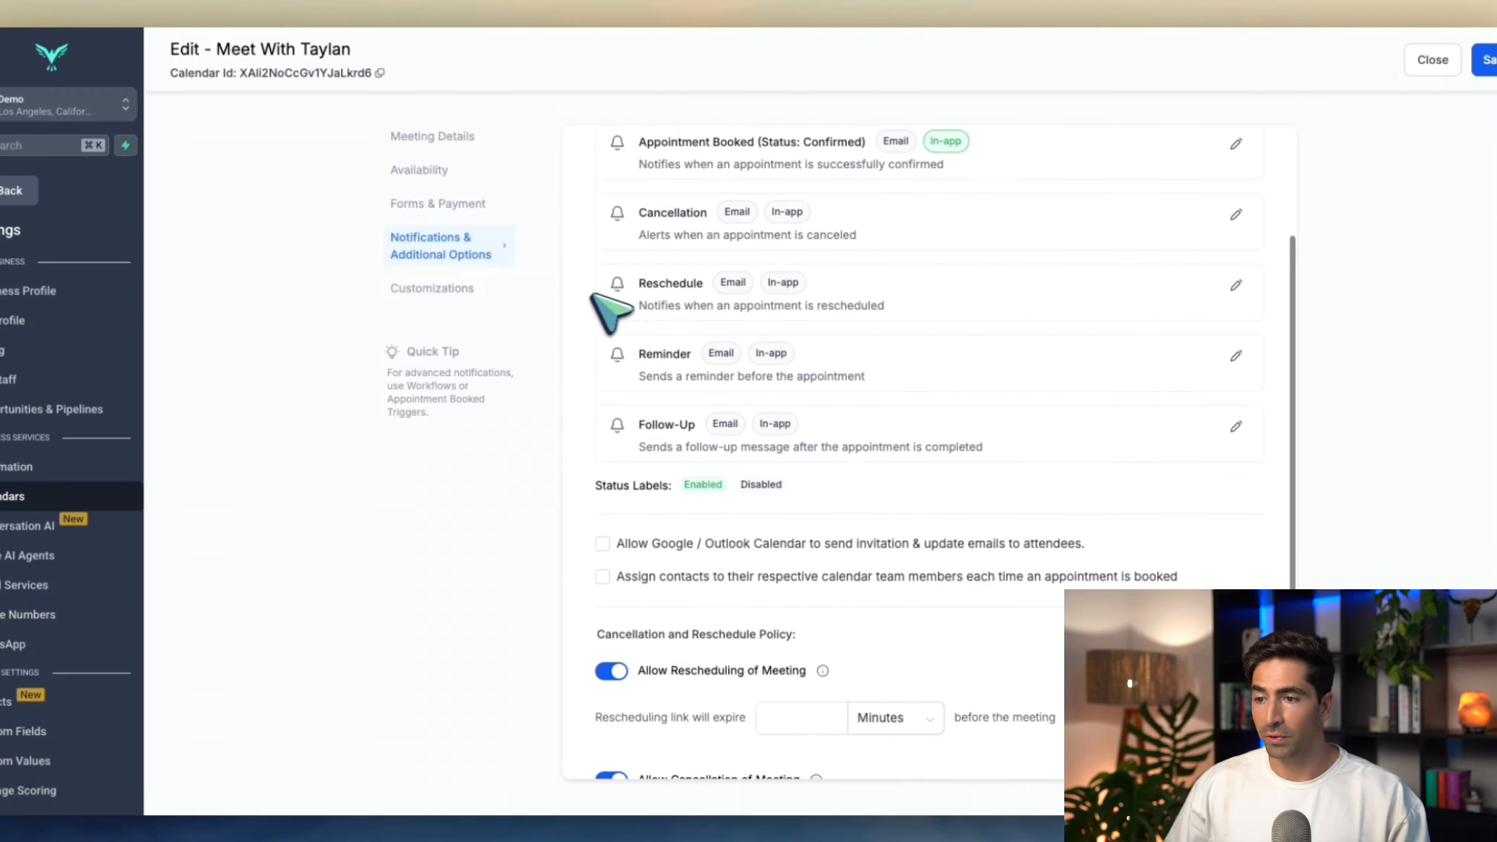
Step: Examine the email and in-app notification settings for unconfirmed booked appointments, then close them
{"action": "scroll", "coordinate": [650, 289], "scroll_direction": "up", "scroll_amount": 3}
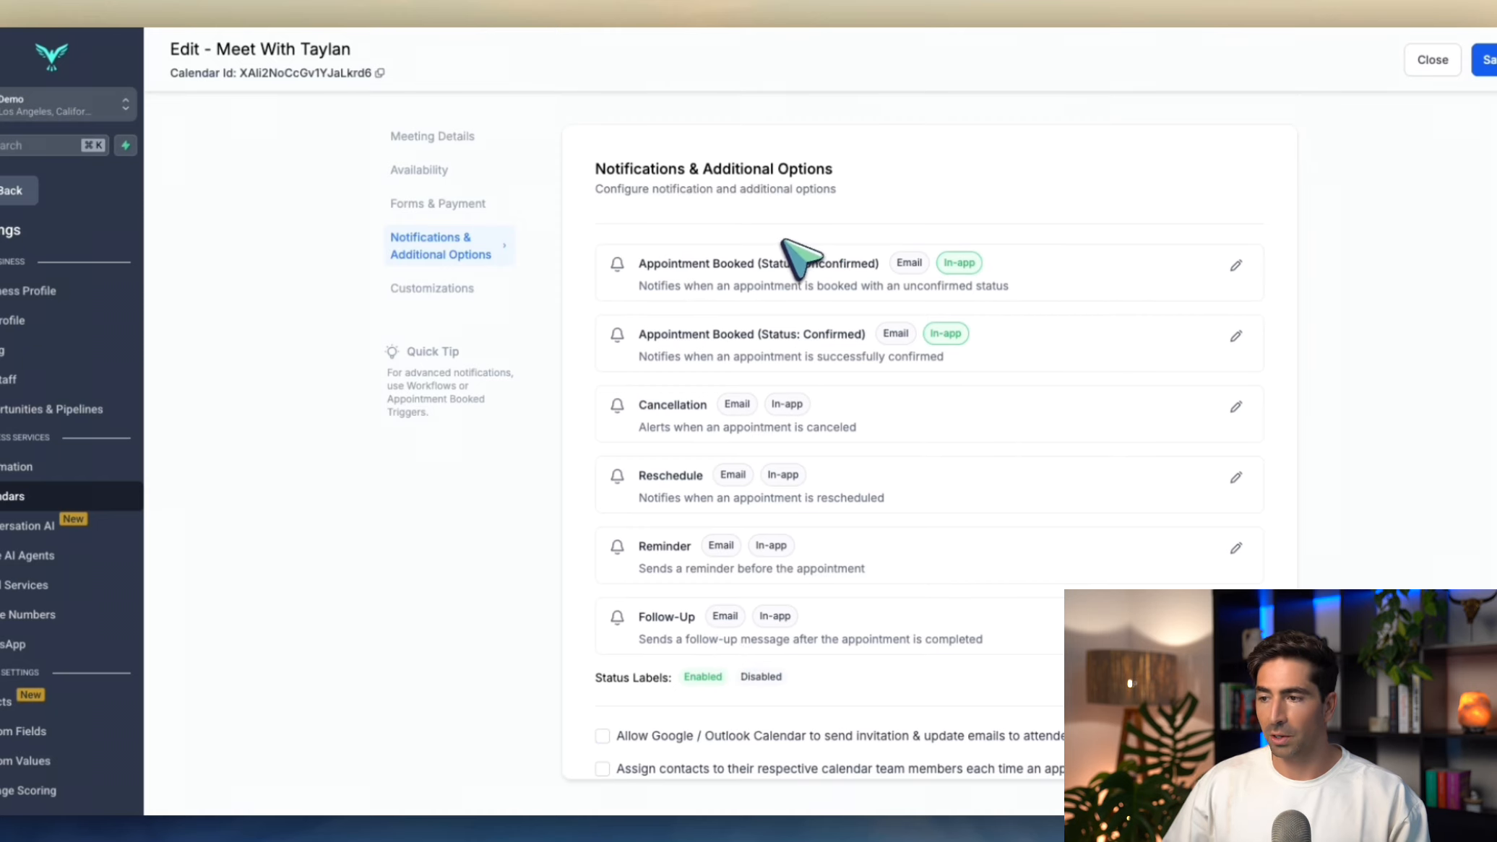
{"action": "scroll", "coordinate": [800, 257], "scroll_direction": "down", "scroll_amount": 1}
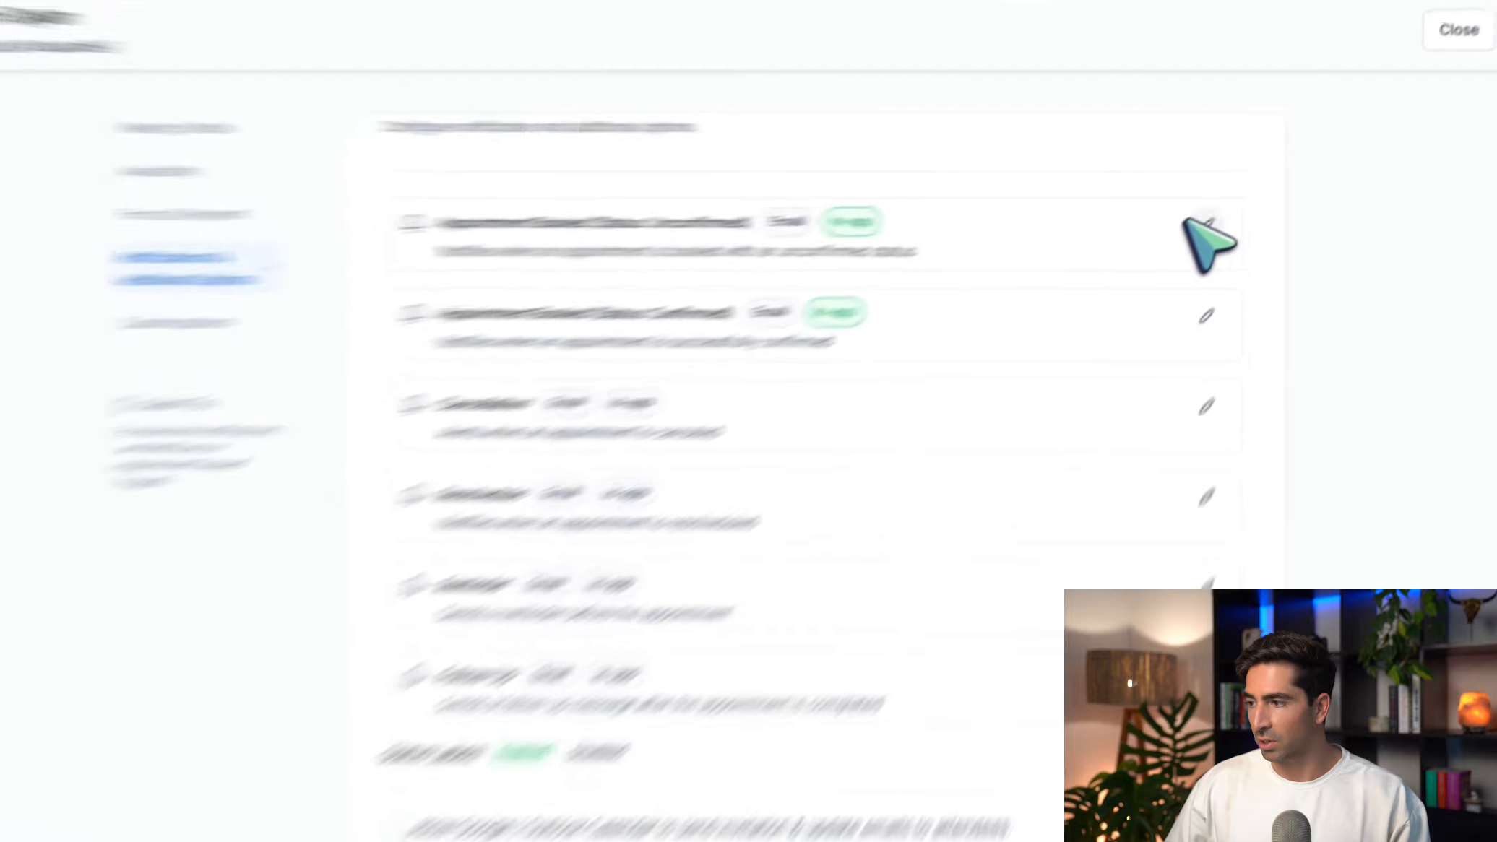
{"action": "left_click", "coordinate": [1205, 224]}
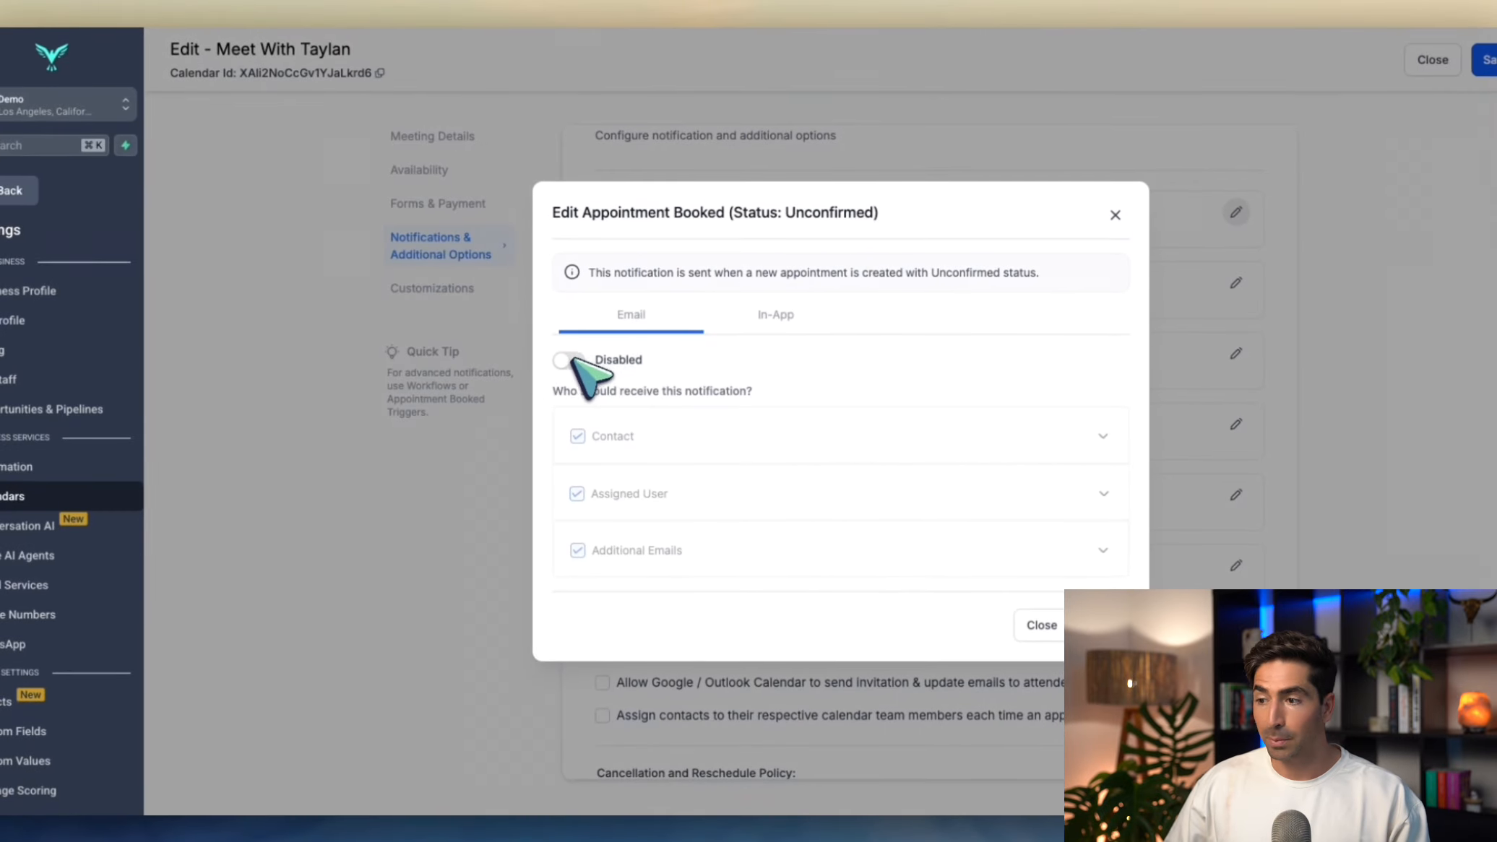
{"action": "left_click", "coordinate": [772, 316]}
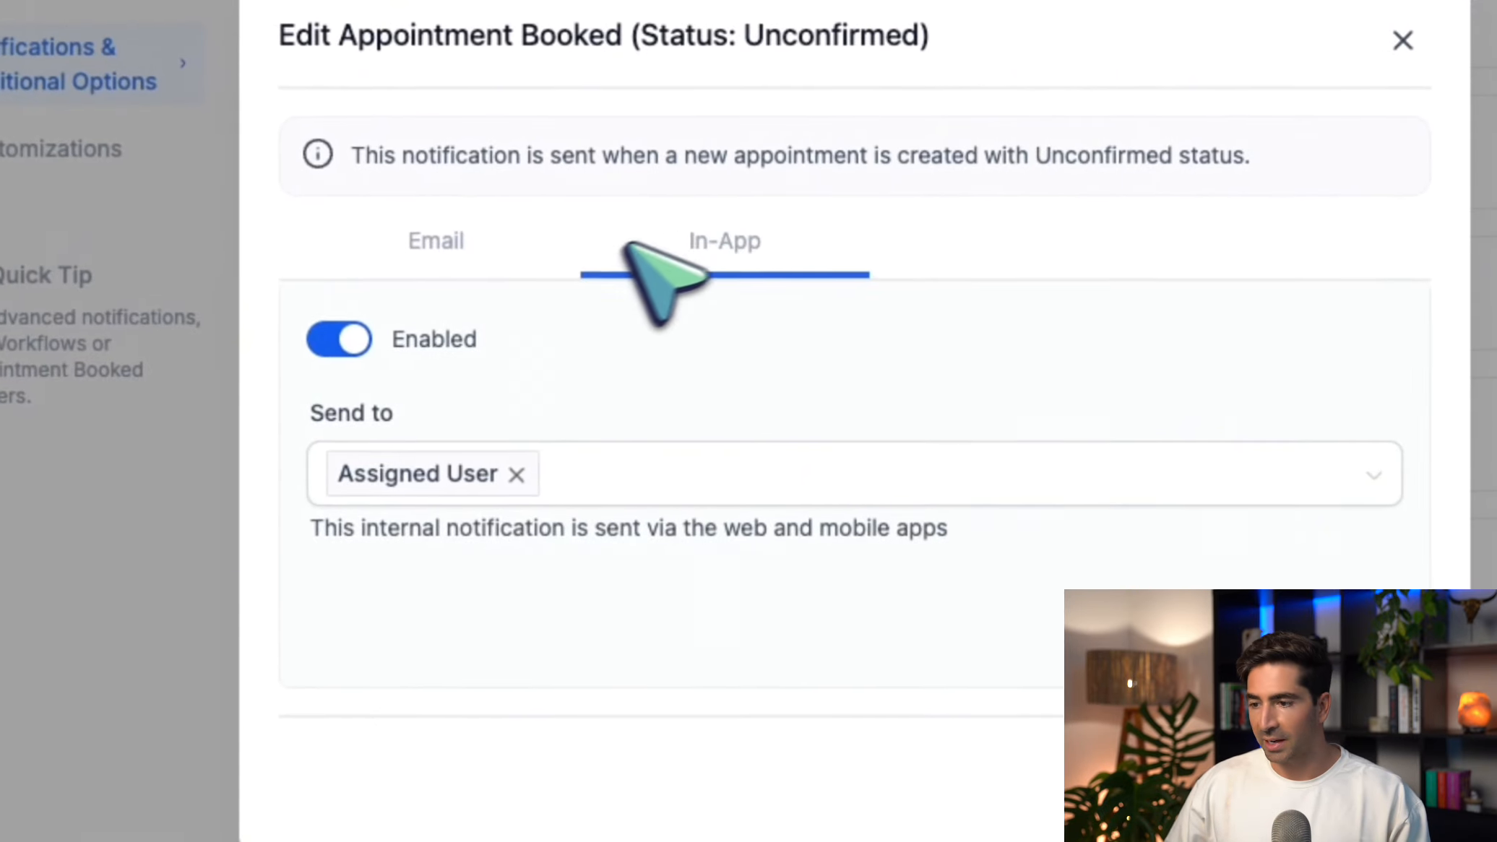
{"action": "left_click", "coordinate": [639, 317]}
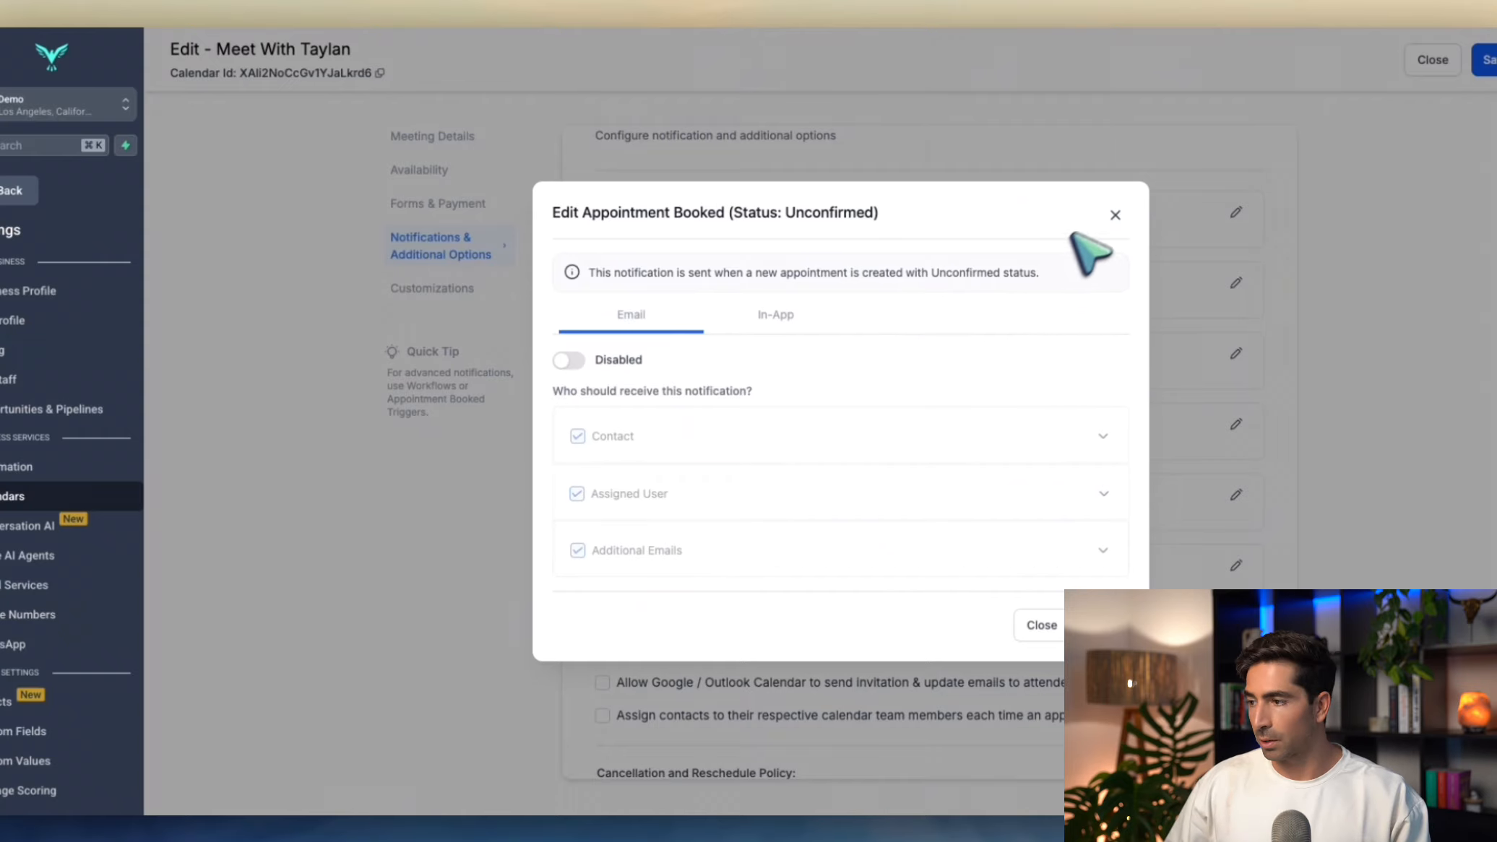
{"action": "left_click", "coordinate": [1114, 215]}
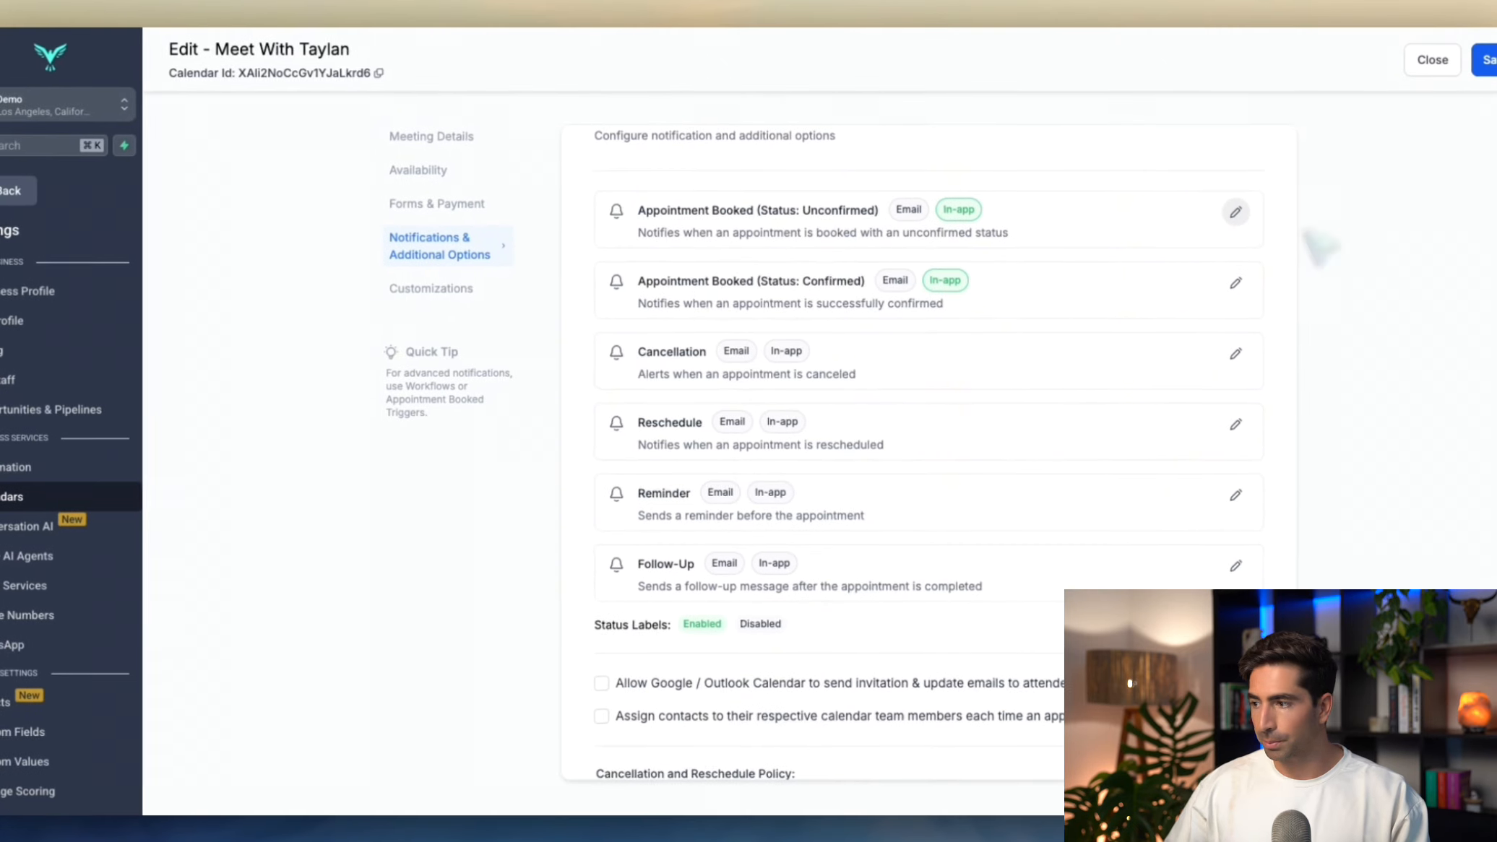
Step: Allow Google / Outlook Calendar to email invitations and updates to attendees, and assign contacts to their calendar team members on booking
{"action": "scroll", "coordinate": [1305, 282], "scroll_direction": "down", "scroll_amount": 5}
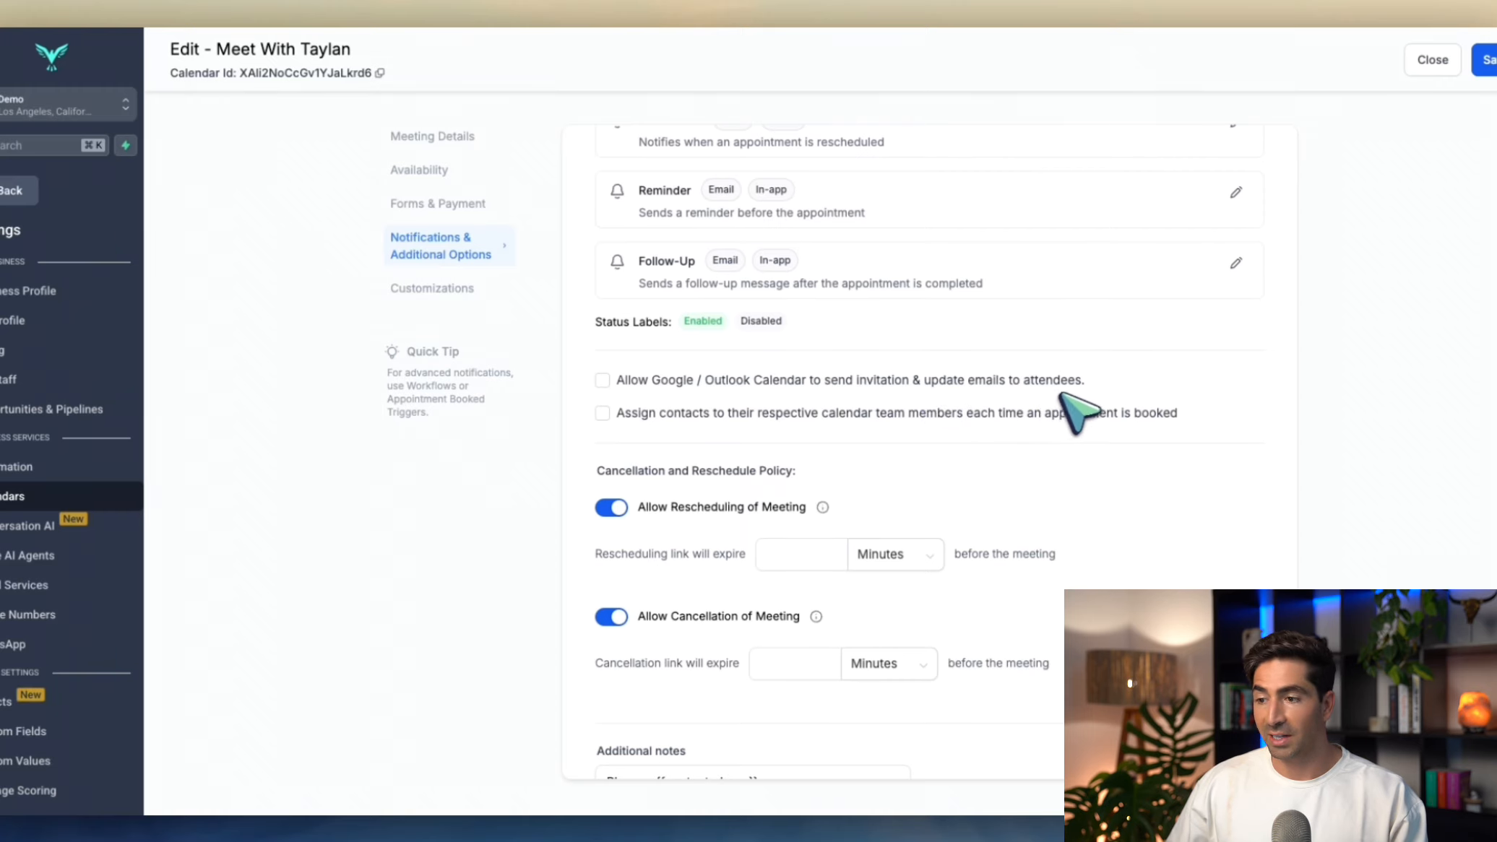
{"action": "left_click", "coordinate": [604, 379]}
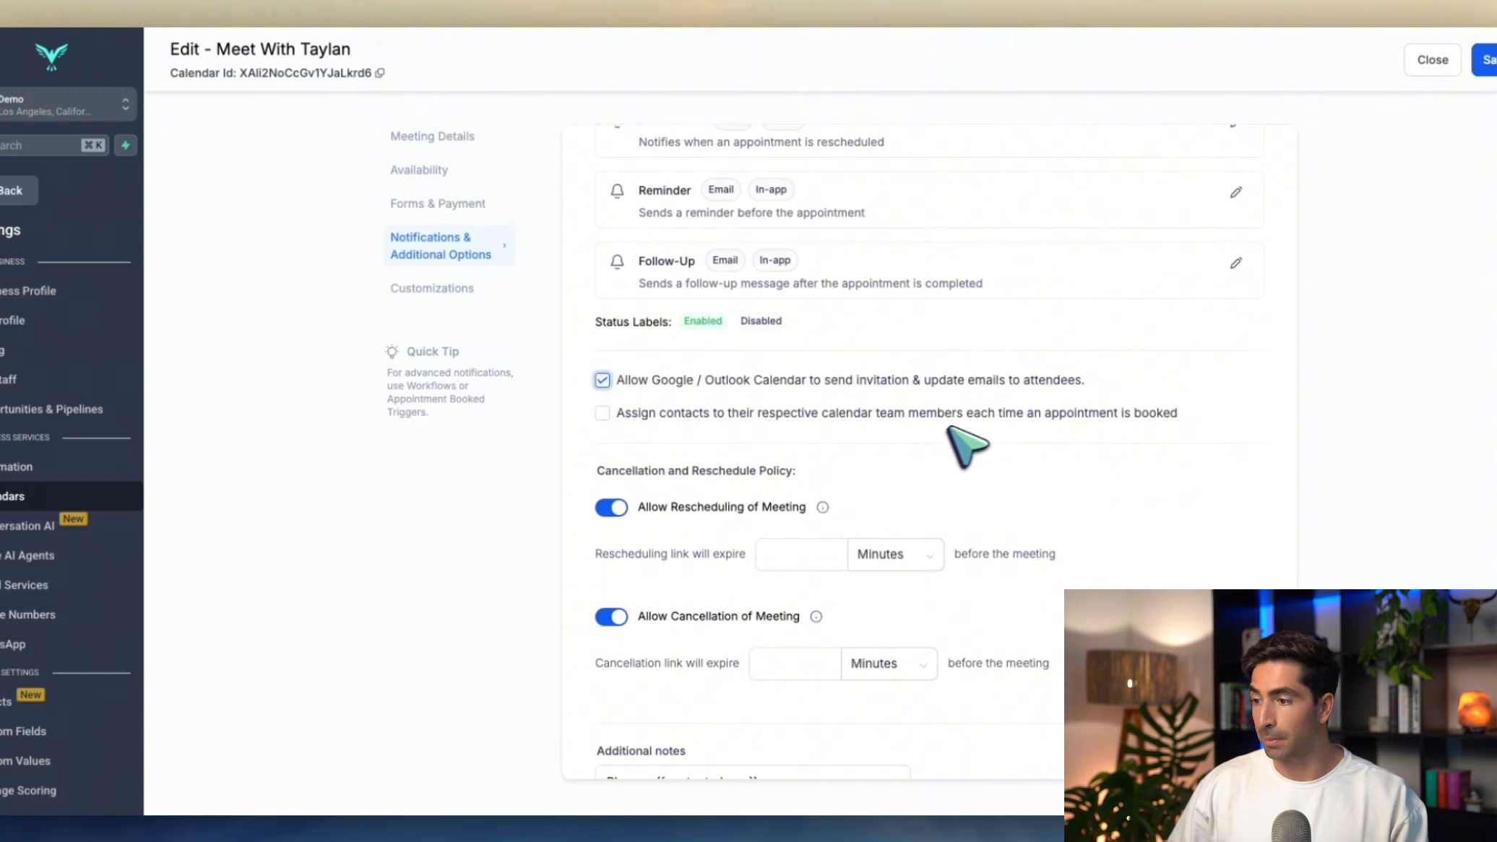
{"action": "left_click", "coordinate": [602, 413]}
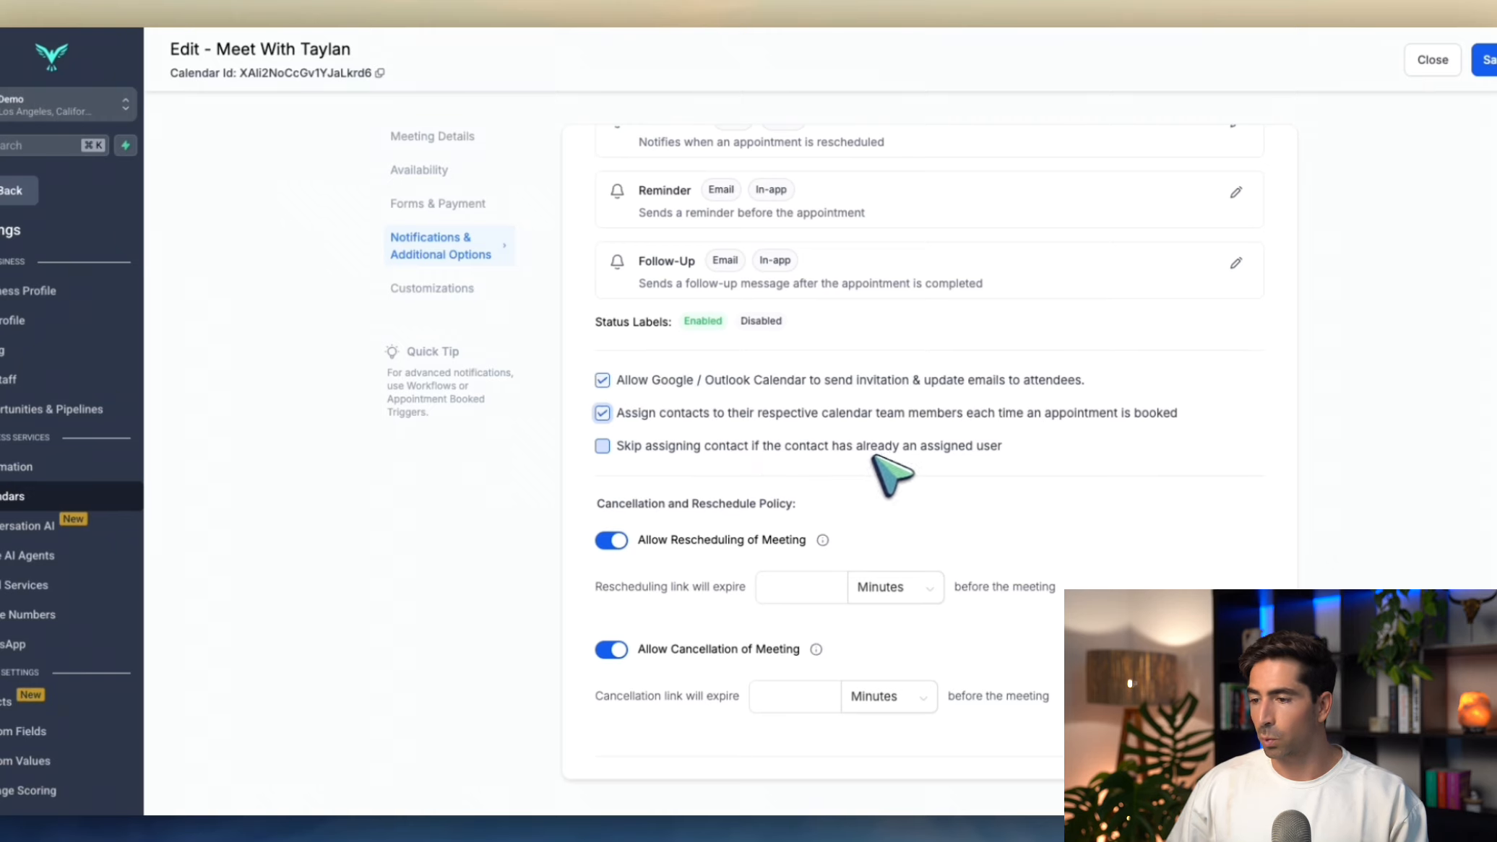
{"action": "scroll", "coordinate": [761, 376], "scroll_direction": "down", "scroll_amount": 2}
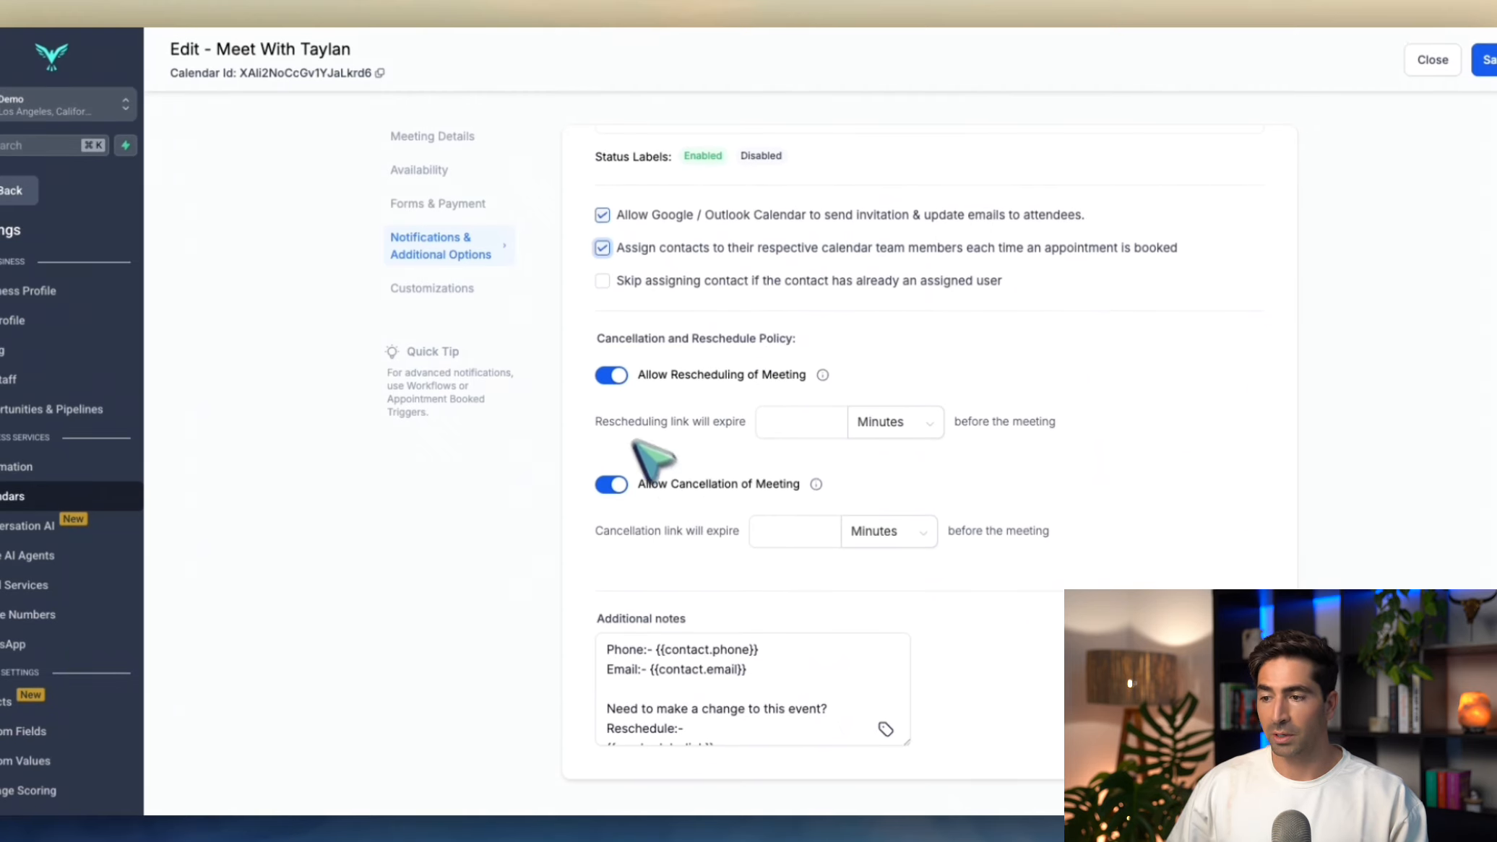
Step: Review the cancellation and reschedule policy and the additional notes, and save the notification settings without changing them
{"action": "left_click", "coordinate": [779, 431]}
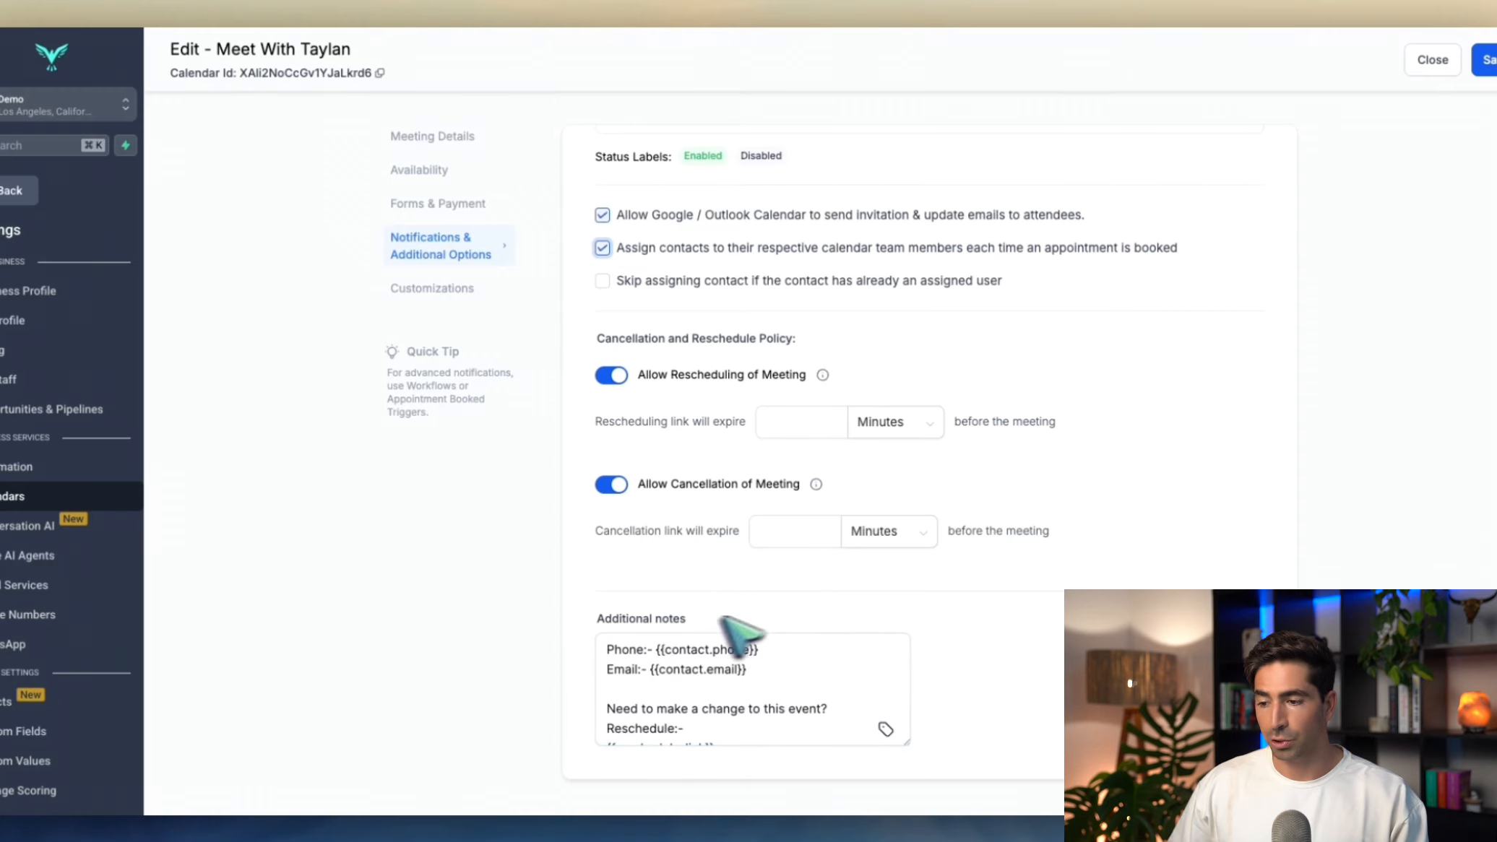
{"action": "scroll", "coordinate": [799, 672], "scroll_direction": "down", "scroll_amount": 3}
{"action": "scroll", "coordinate": [802, 679], "scroll_direction": "up", "scroll_amount": 3}
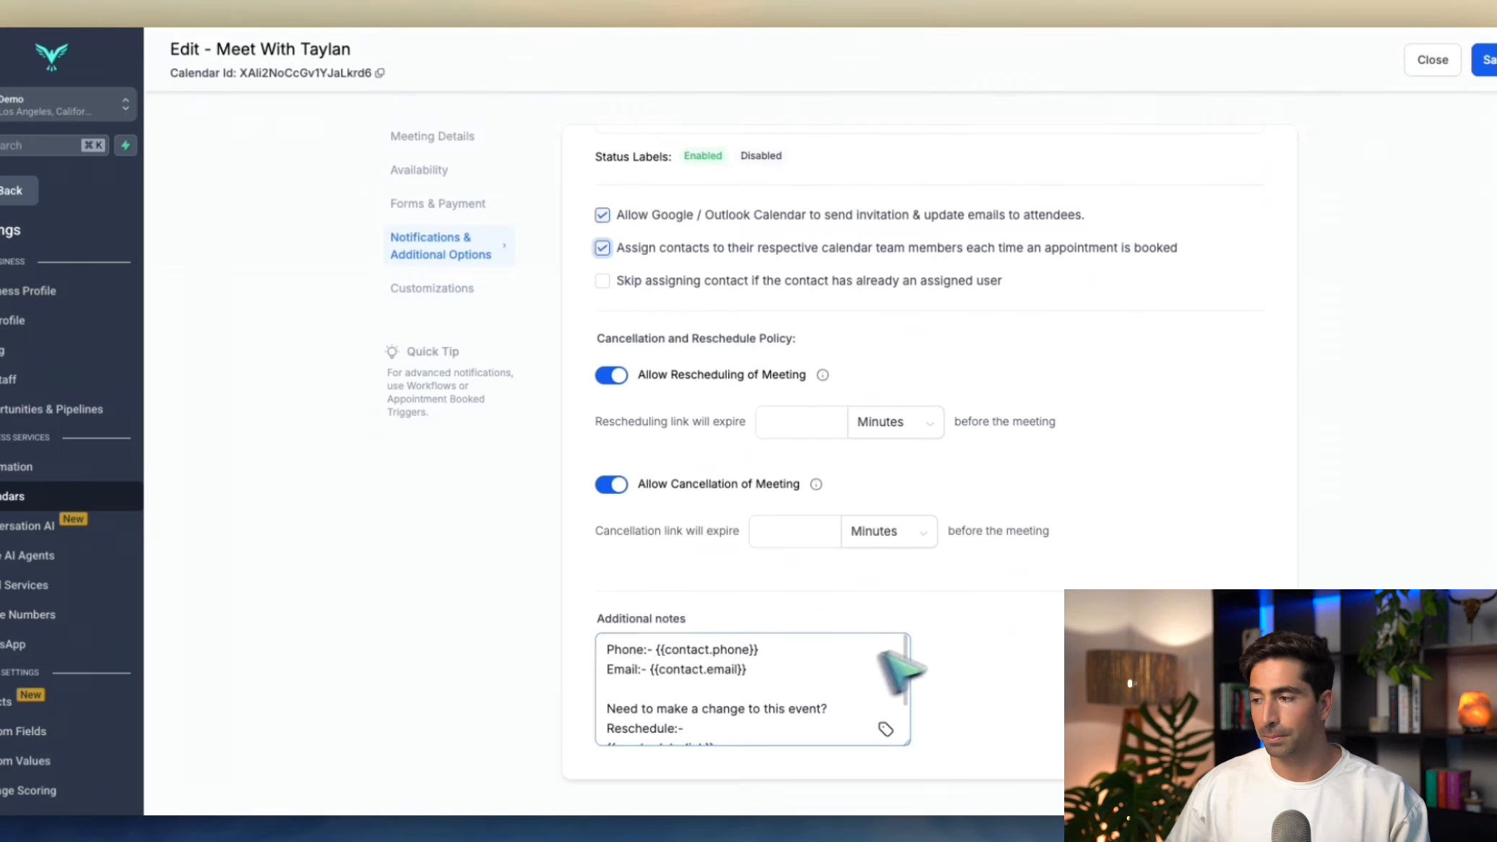
{"action": "left_click", "coordinate": [1485, 60]}
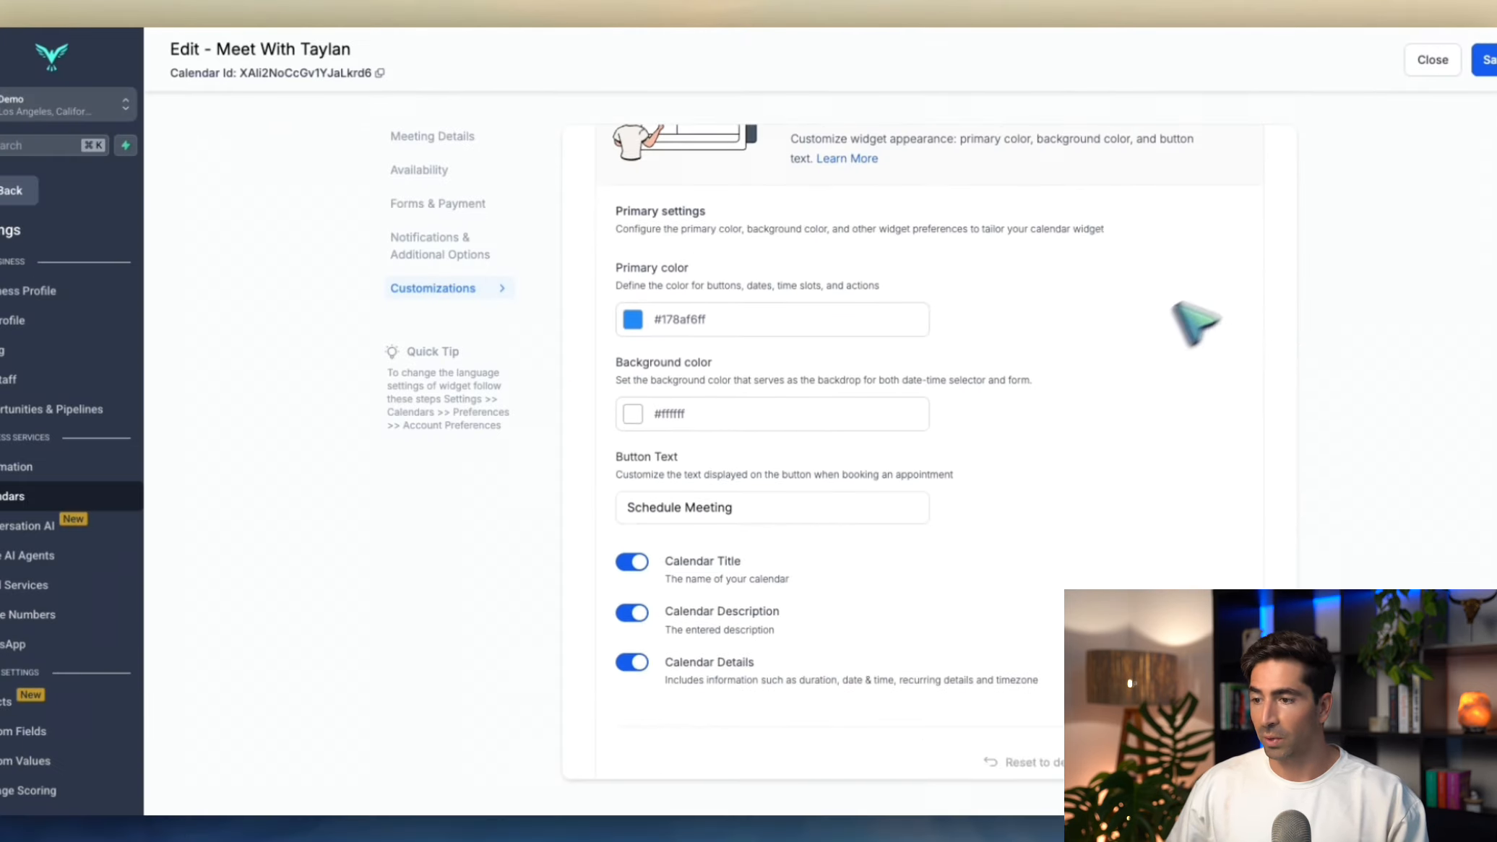
Step: Review the cover image, widget style, colors, button text and custom code options, keep the Neo widget defaults, and save the calendar
{"action": "scroll", "coordinate": [807, 607], "scroll_direction": "up", "scroll_amount": 6}
{"action": "scroll", "coordinate": [1153, 347], "scroll_direction": "up", "scroll_amount": 1}
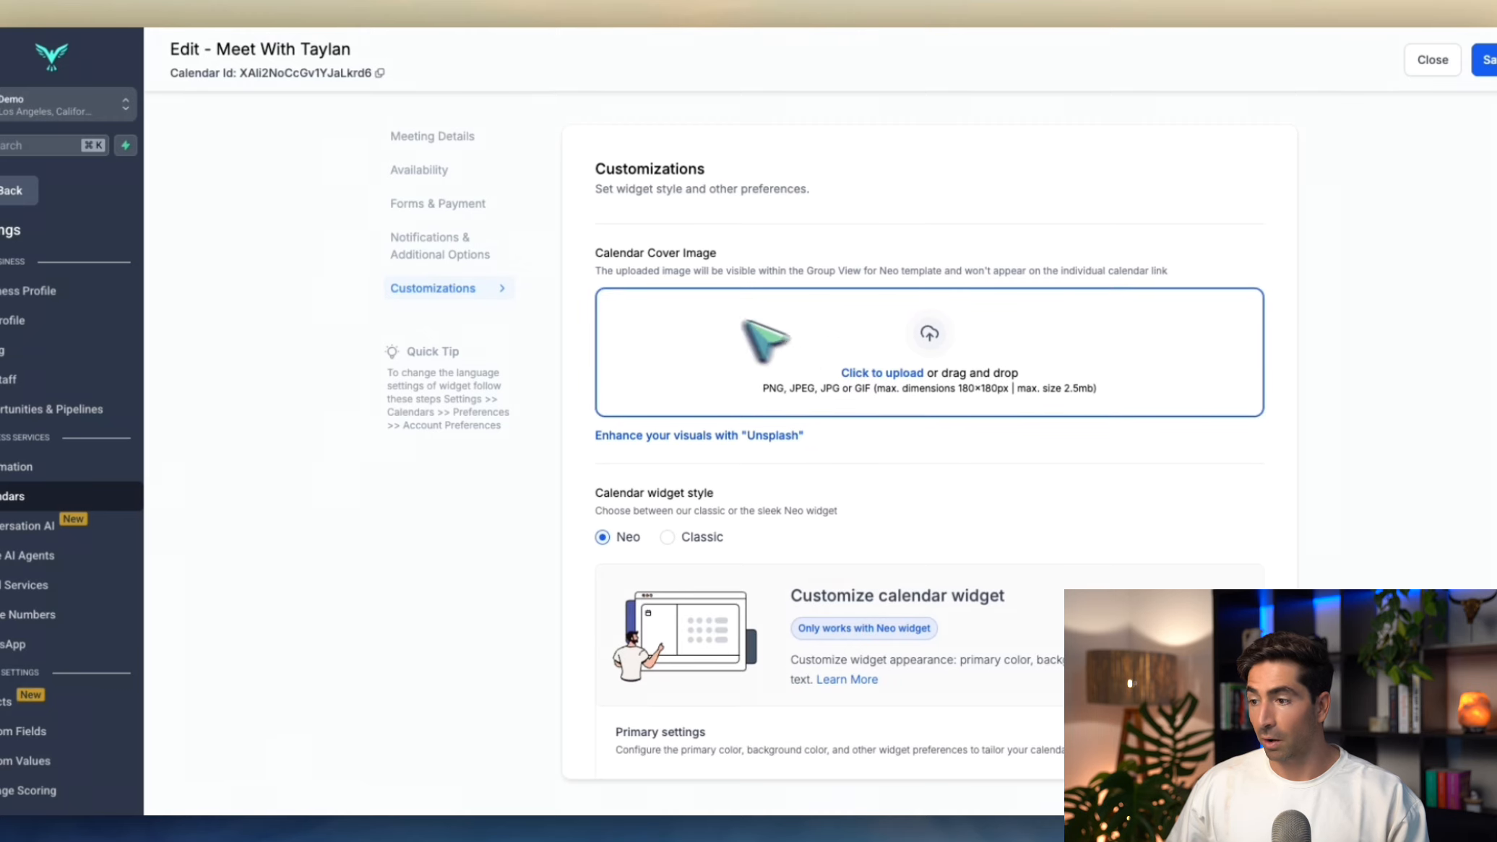
{"action": "scroll", "coordinate": [940, 357], "scroll_direction": "down", "scroll_amount": 3}
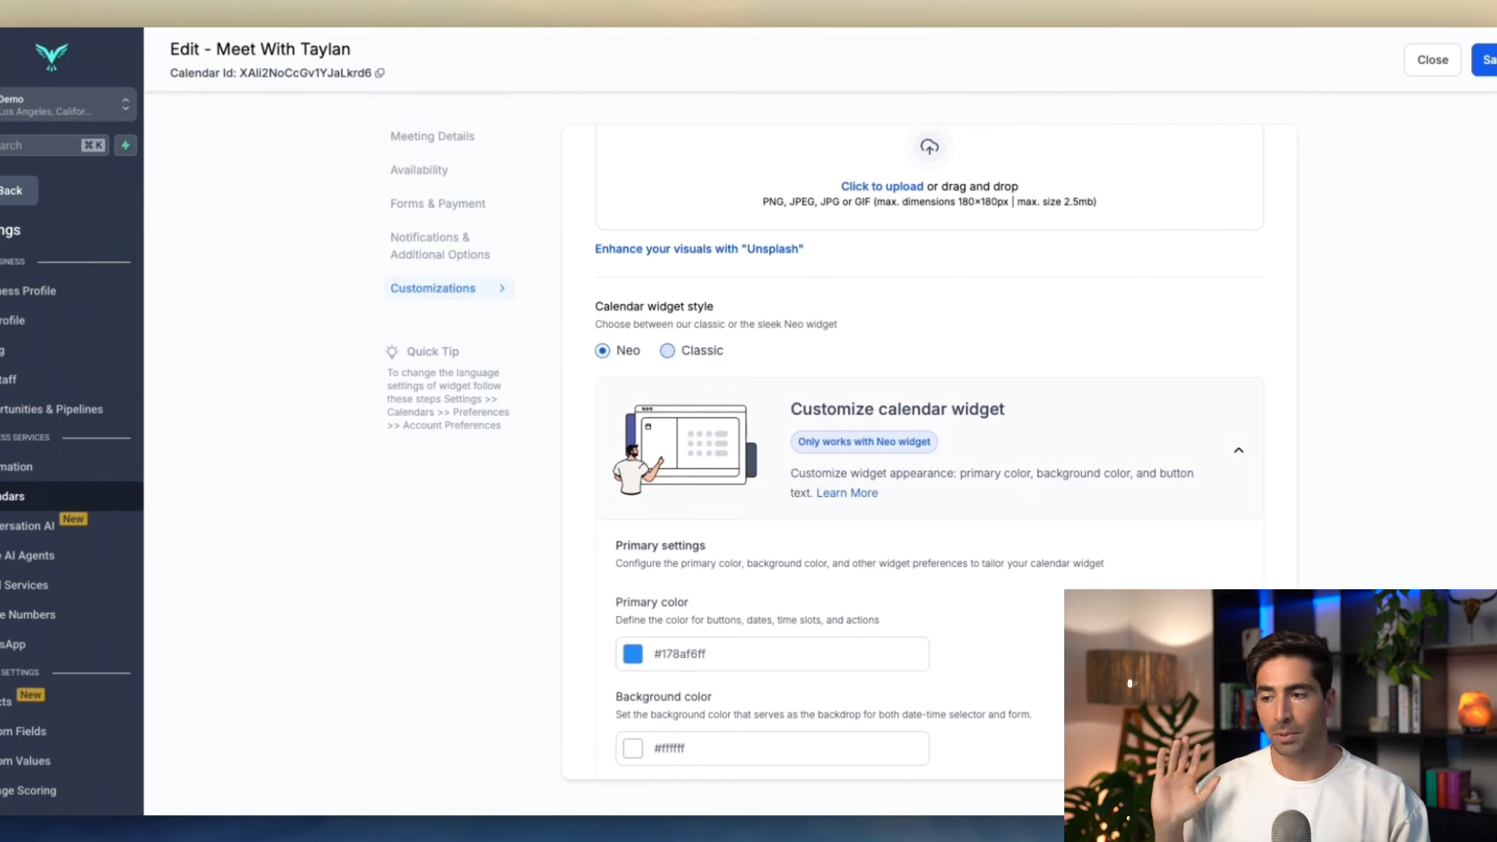
{"action": "scroll", "coordinate": [718, 370], "scroll_direction": "down", "scroll_amount": 4}
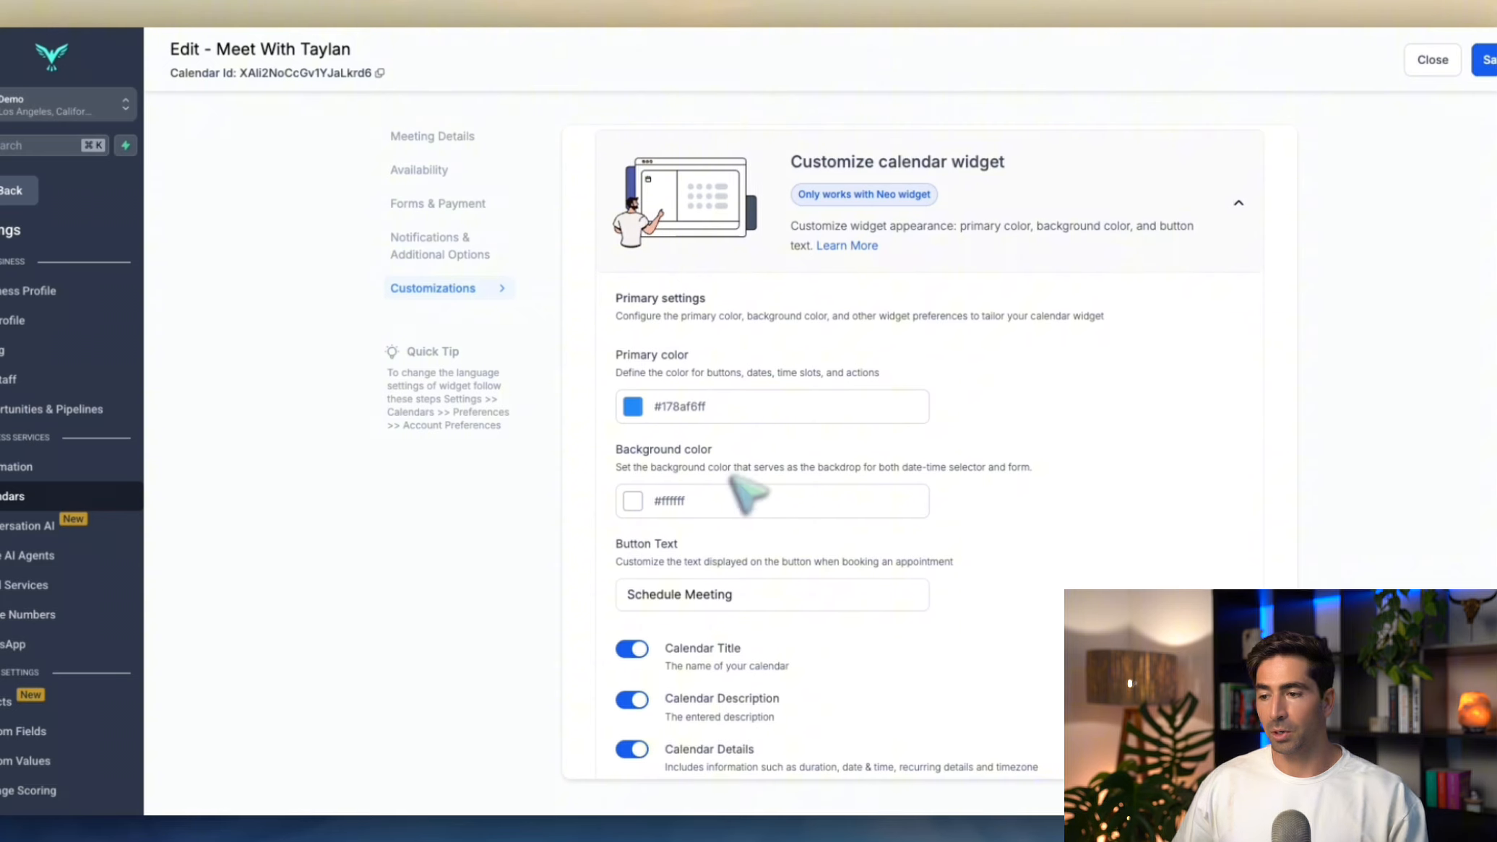
{"action": "scroll", "coordinate": [686, 505], "scroll_direction": "down", "scroll_amount": 1}
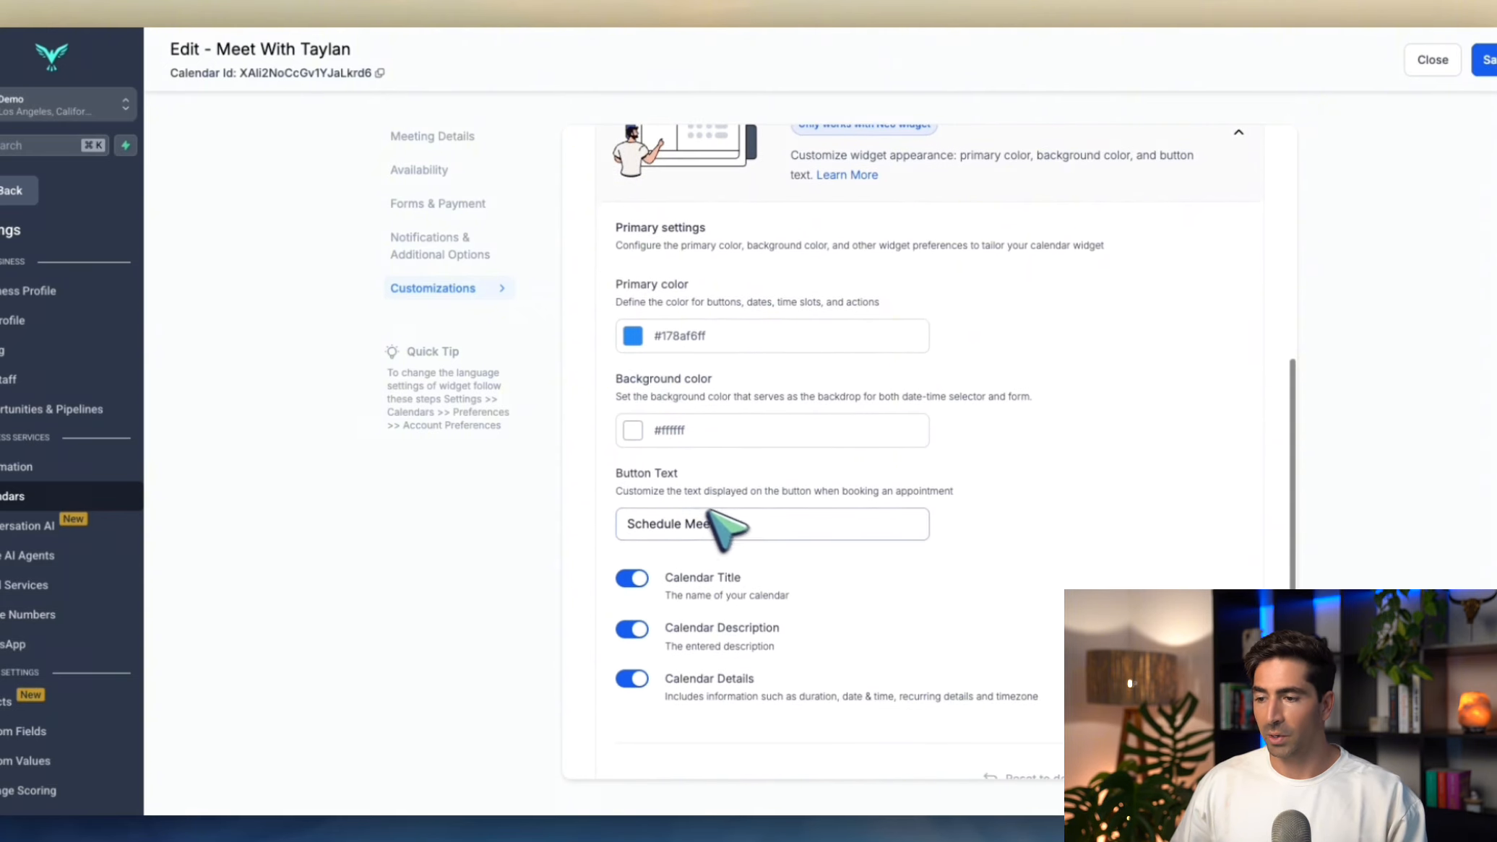
{"action": "scroll", "coordinate": [748, 528], "scroll_direction": "down", "scroll_amount": 2}
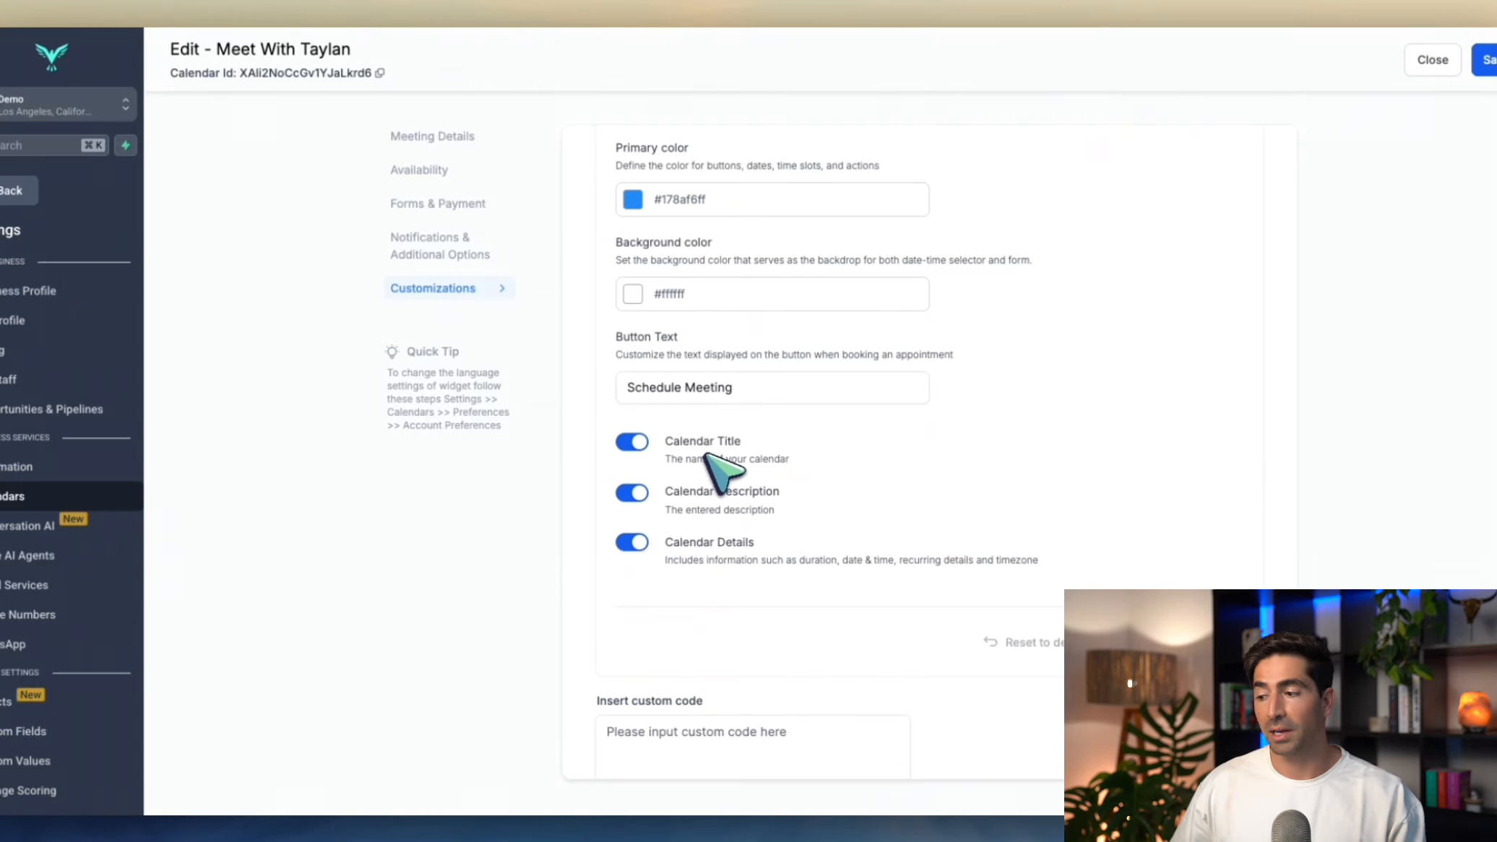
{"action": "scroll", "coordinate": [719, 448], "scroll_direction": "down", "scroll_amount": 2}
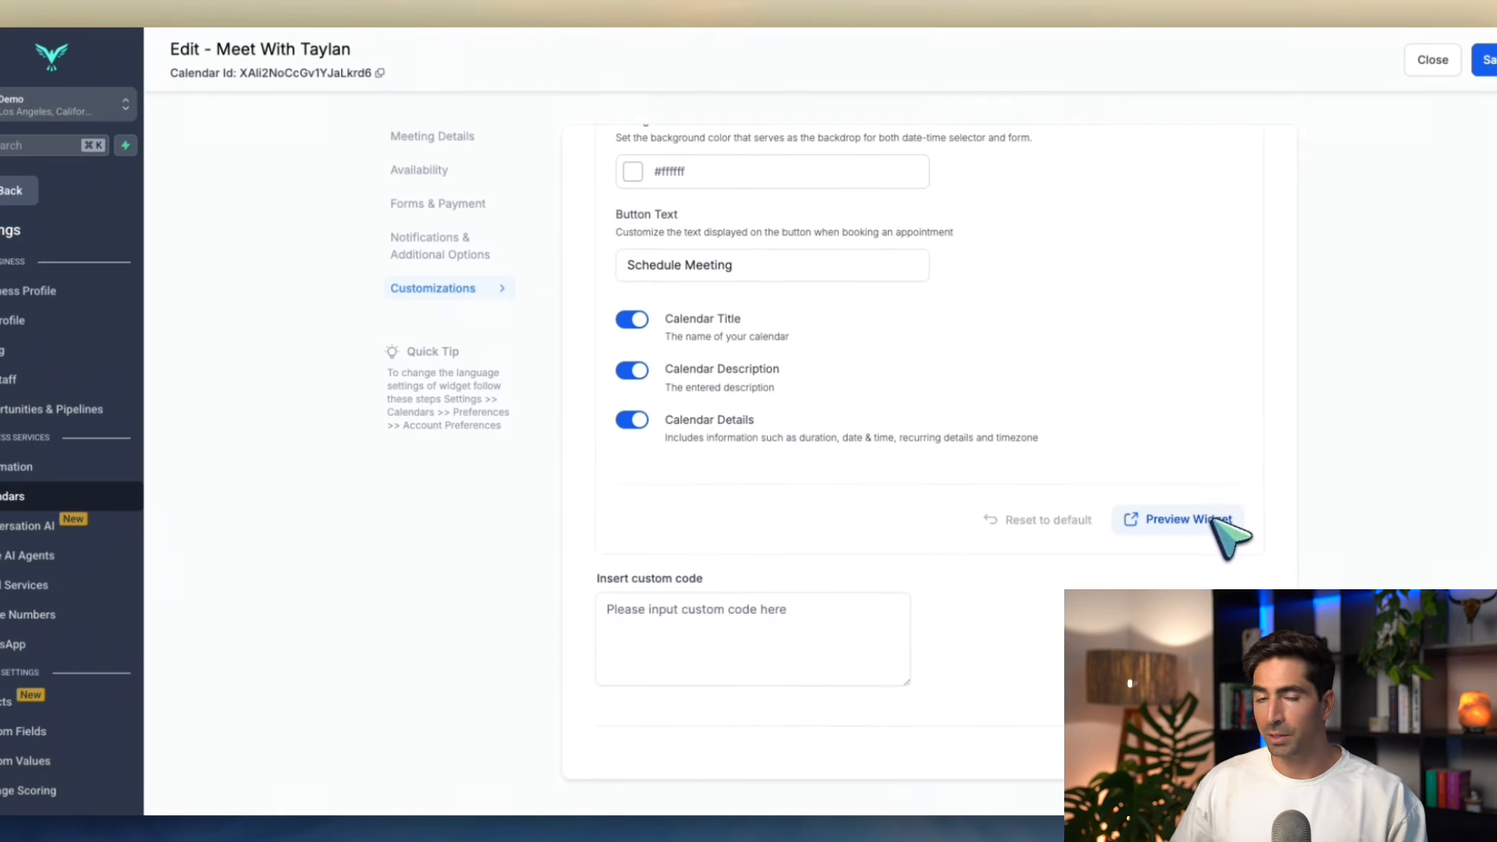
{"action": "left_click", "coordinate": [800, 635]}
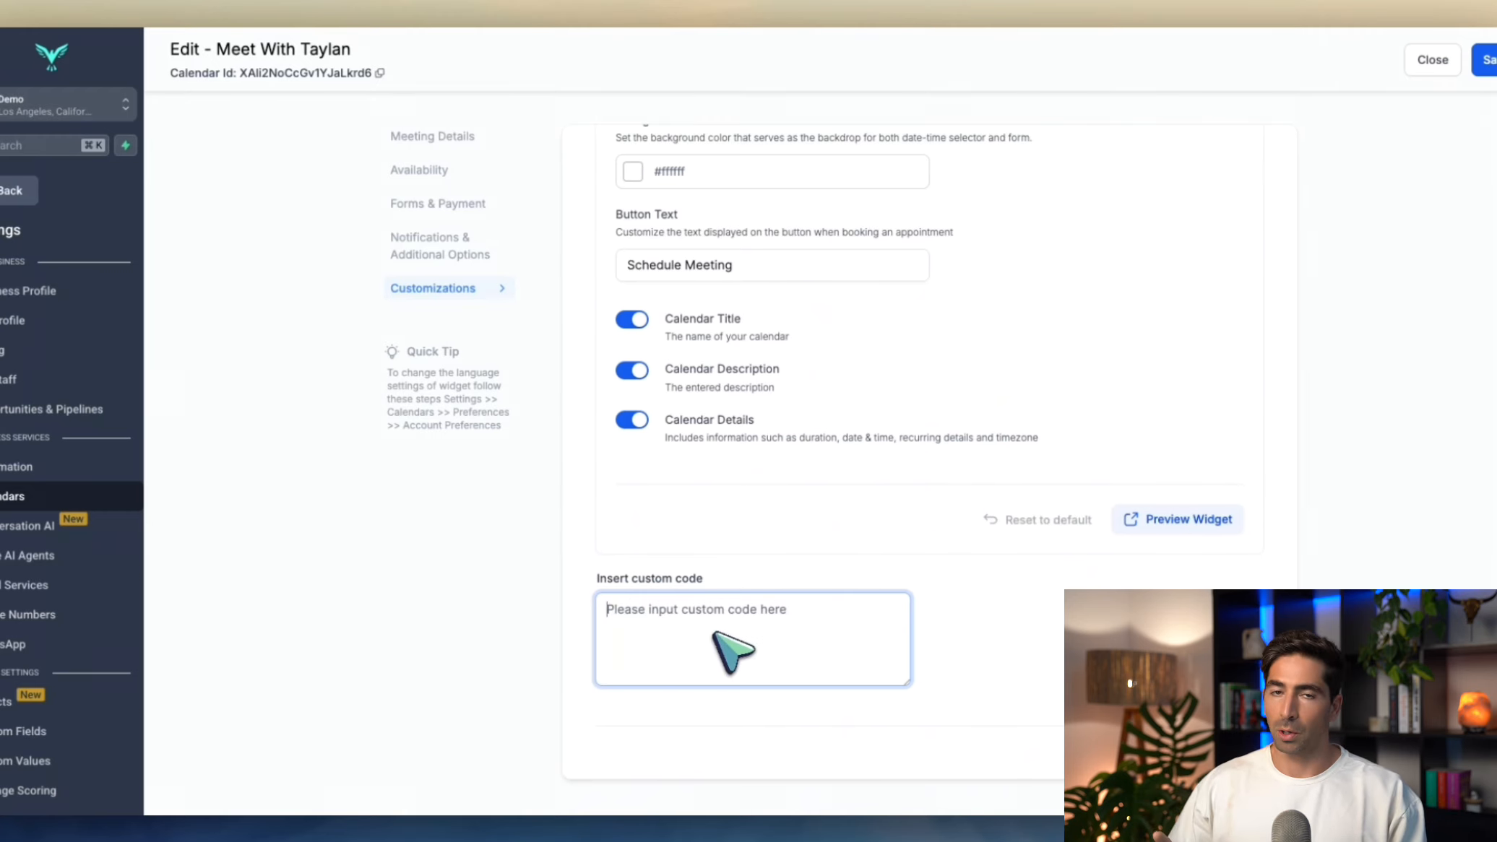
{"action": "scroll", "coordinate": [723, 636], "scroll_direction": "up", "scroll_amount": 6}
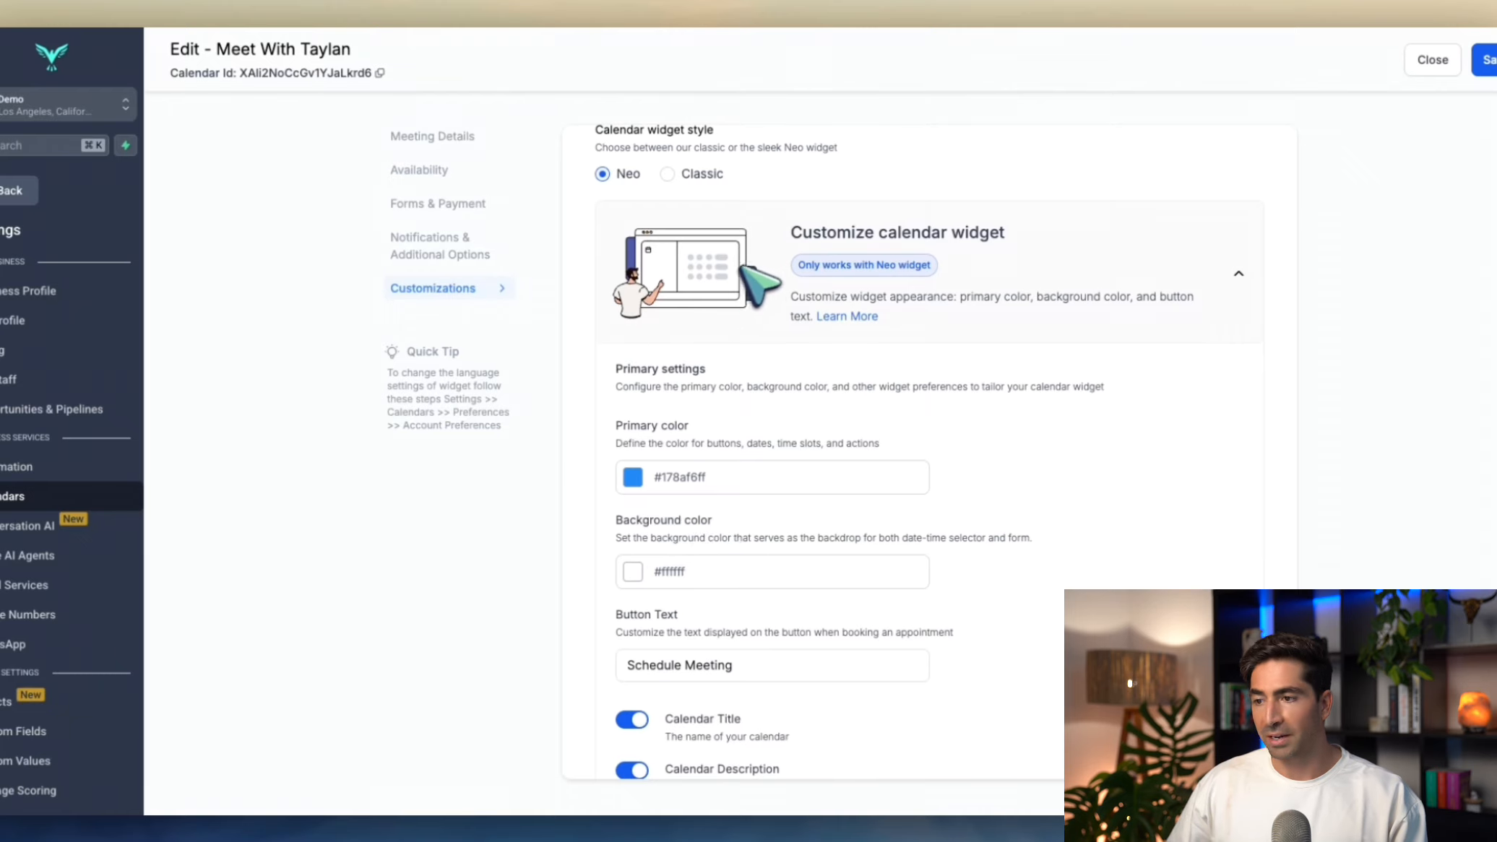
{"action": "scroll", "coordinate": [1176, 467], "scroll_direction": "down", "scroll_amount": 3}
{"action": "scroll", "coordinate": [1170, 468], "scroll_direction": "up", "scroll_amount": 8}
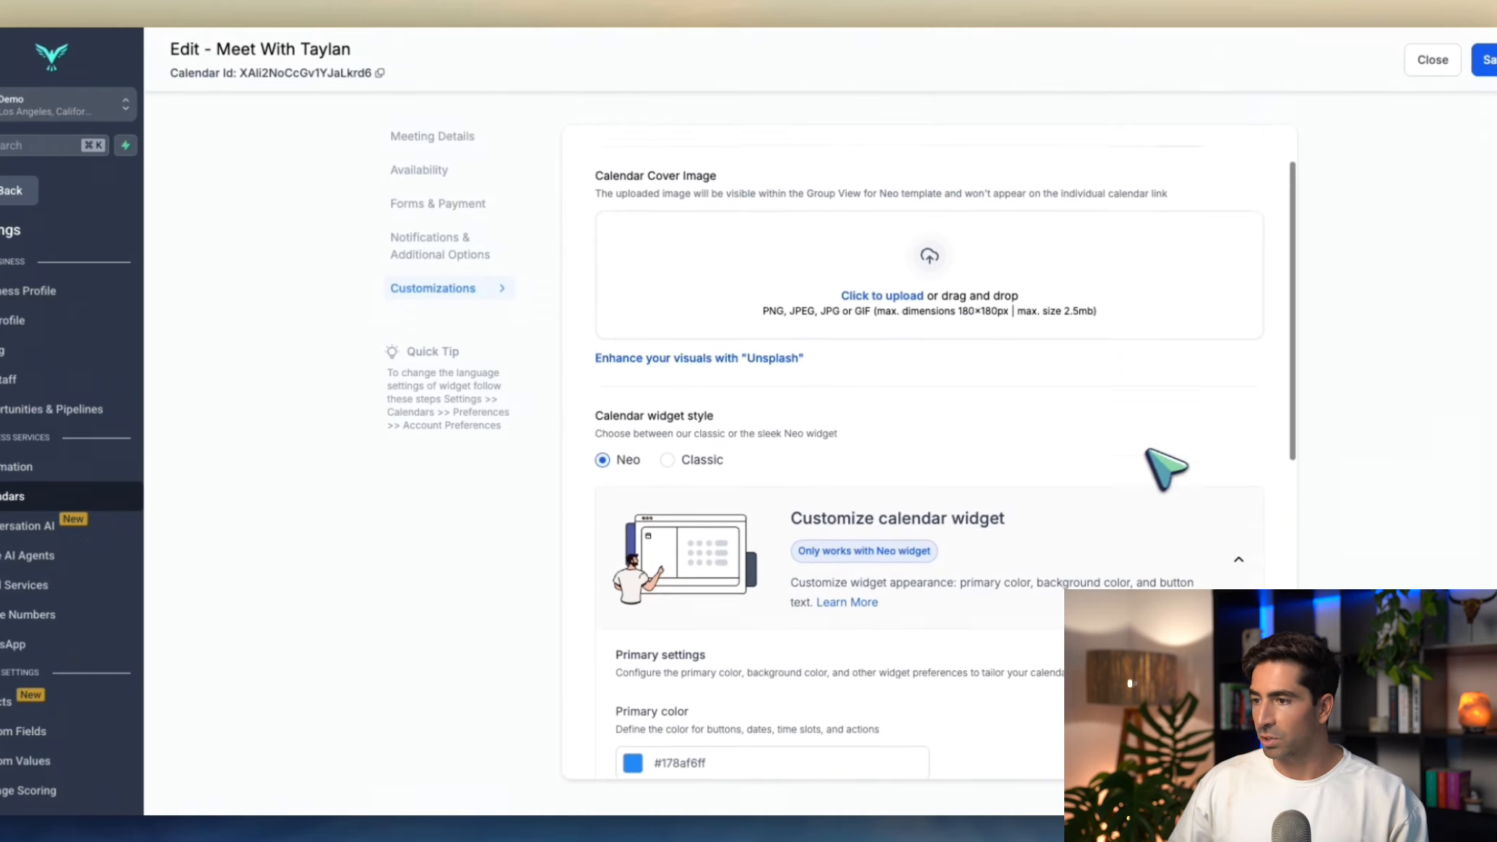
{"action": "left_click", "coordinate": [1485, 59]}
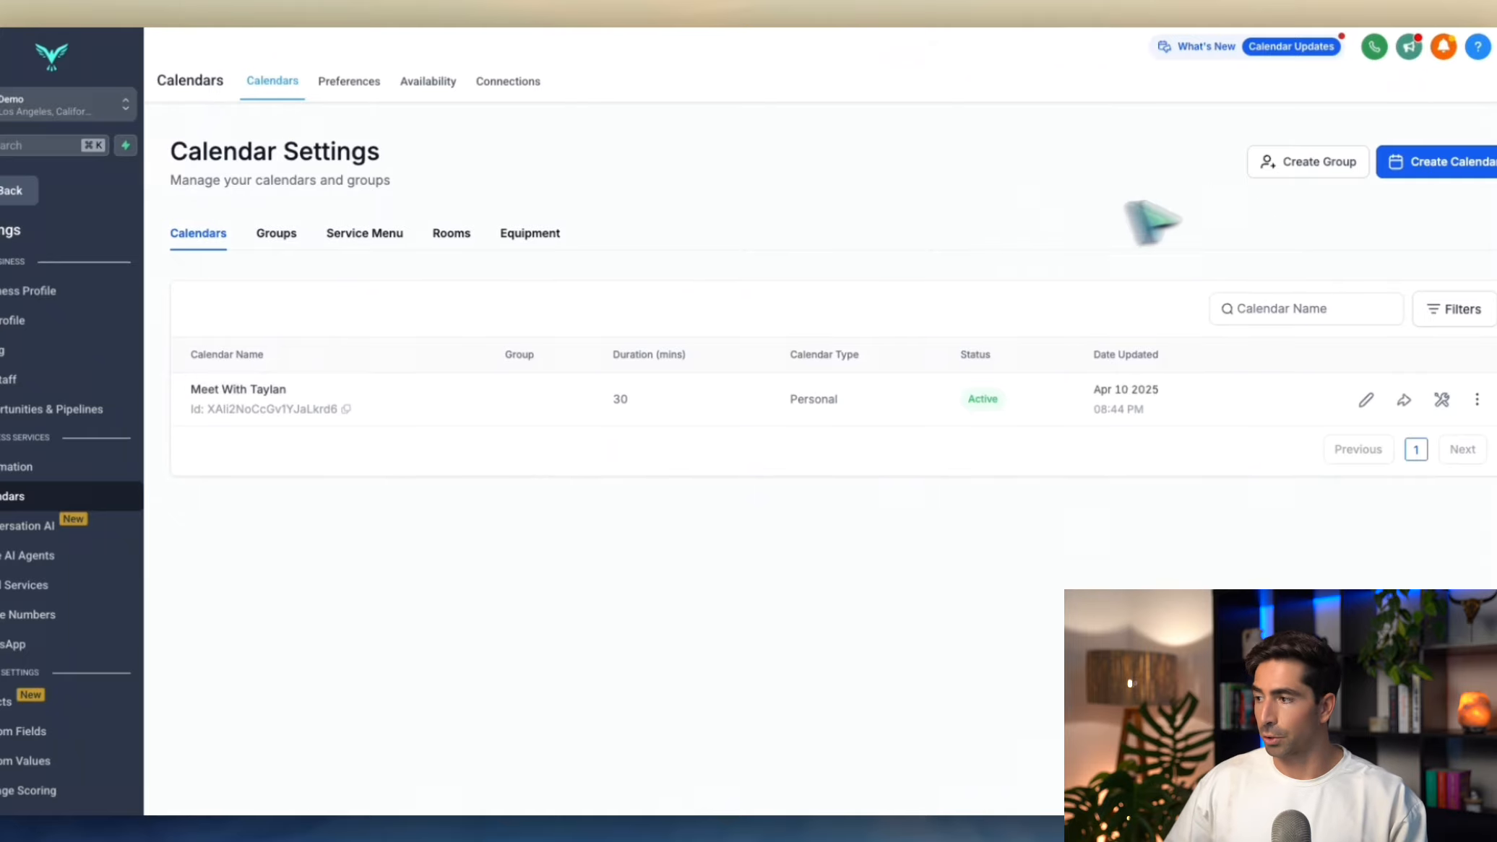
Step: Start a new Round Robin calendar and name it Demo Call
{"action": "left_click", "coordinate": [1408, 166]}
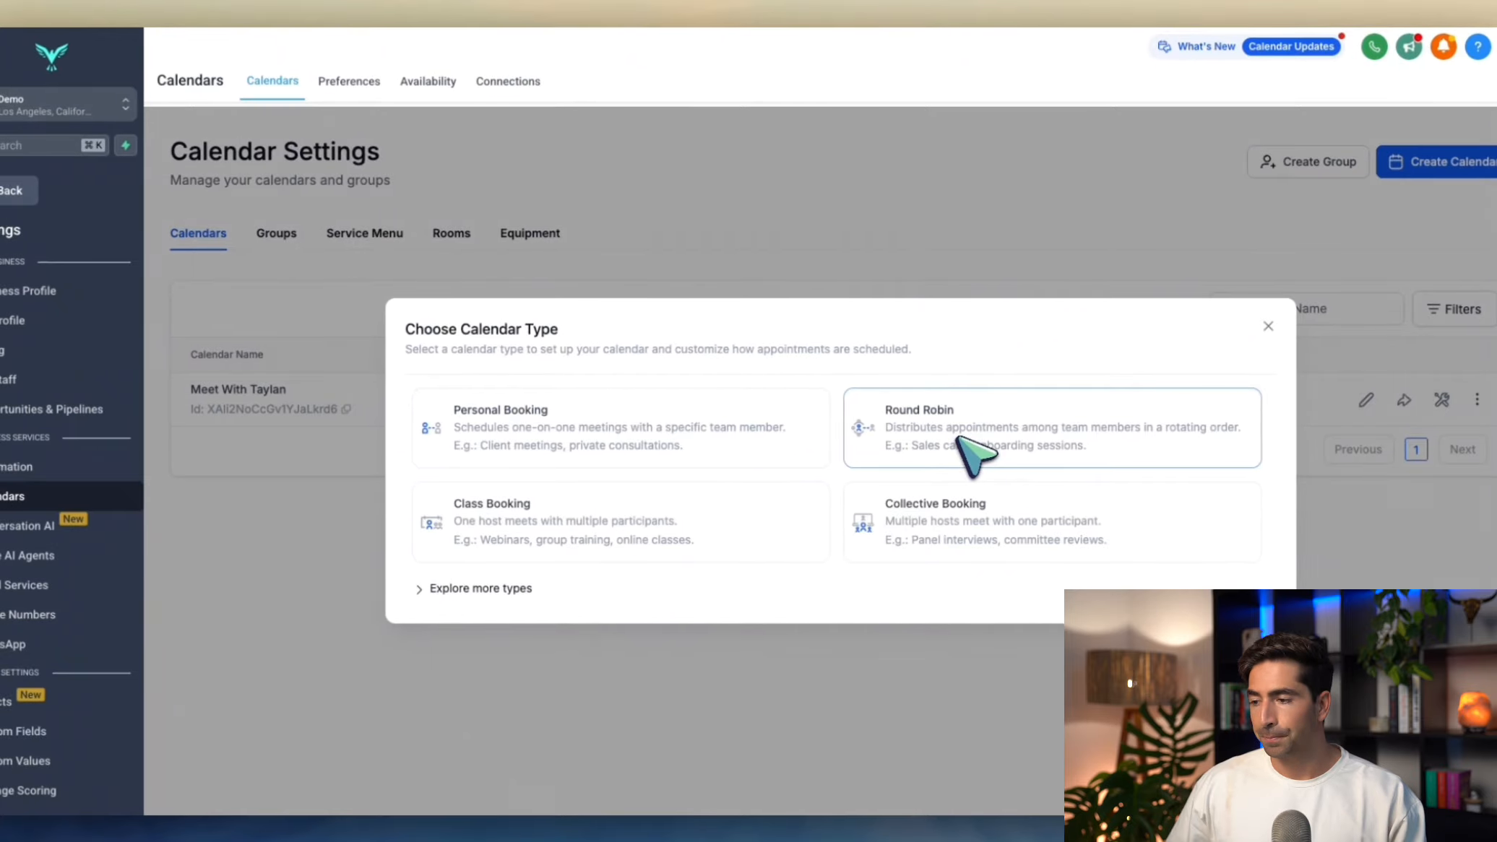
{"action": "left_click", "coordinate": [965, 442]}
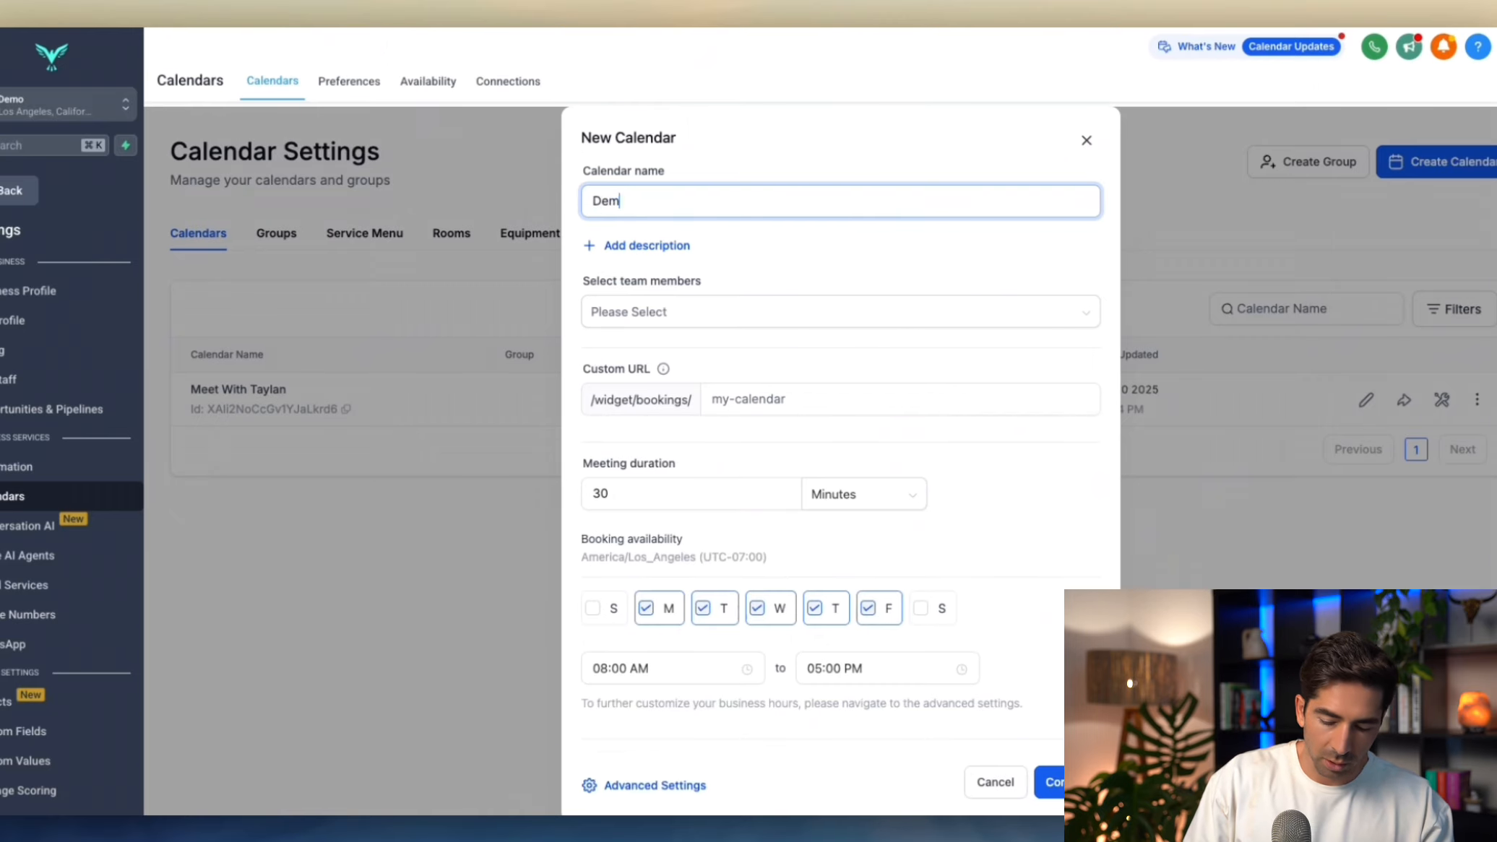
{"action": "type", "text": "ll"}
Step: Add all three available team members to the Demo Call calendar
{"action": "left_click", "coordinate": [768, 308]}
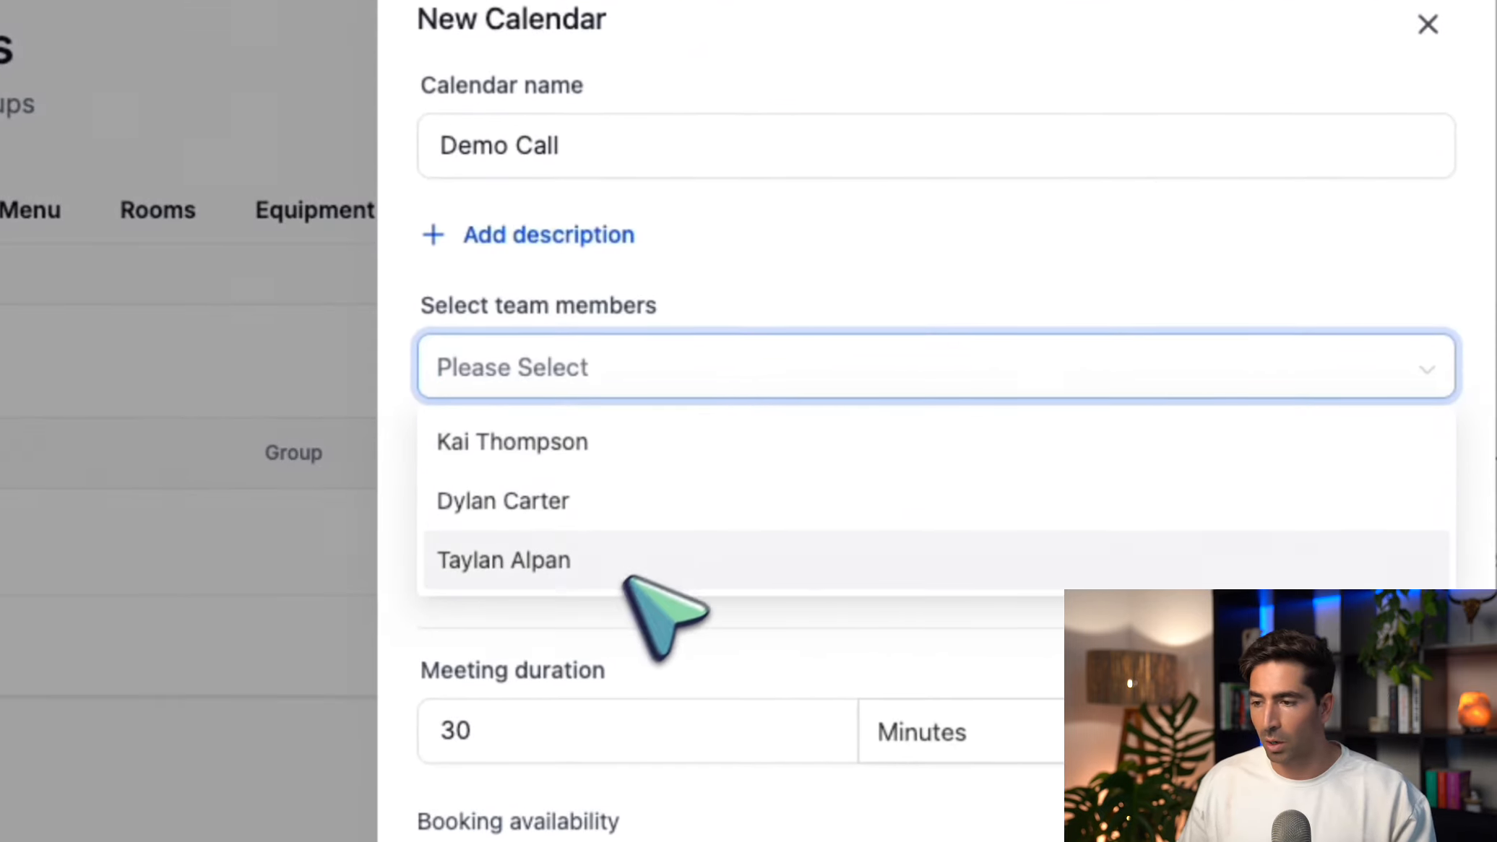
{"action": "left_click", "coordinate": [626, 572]}
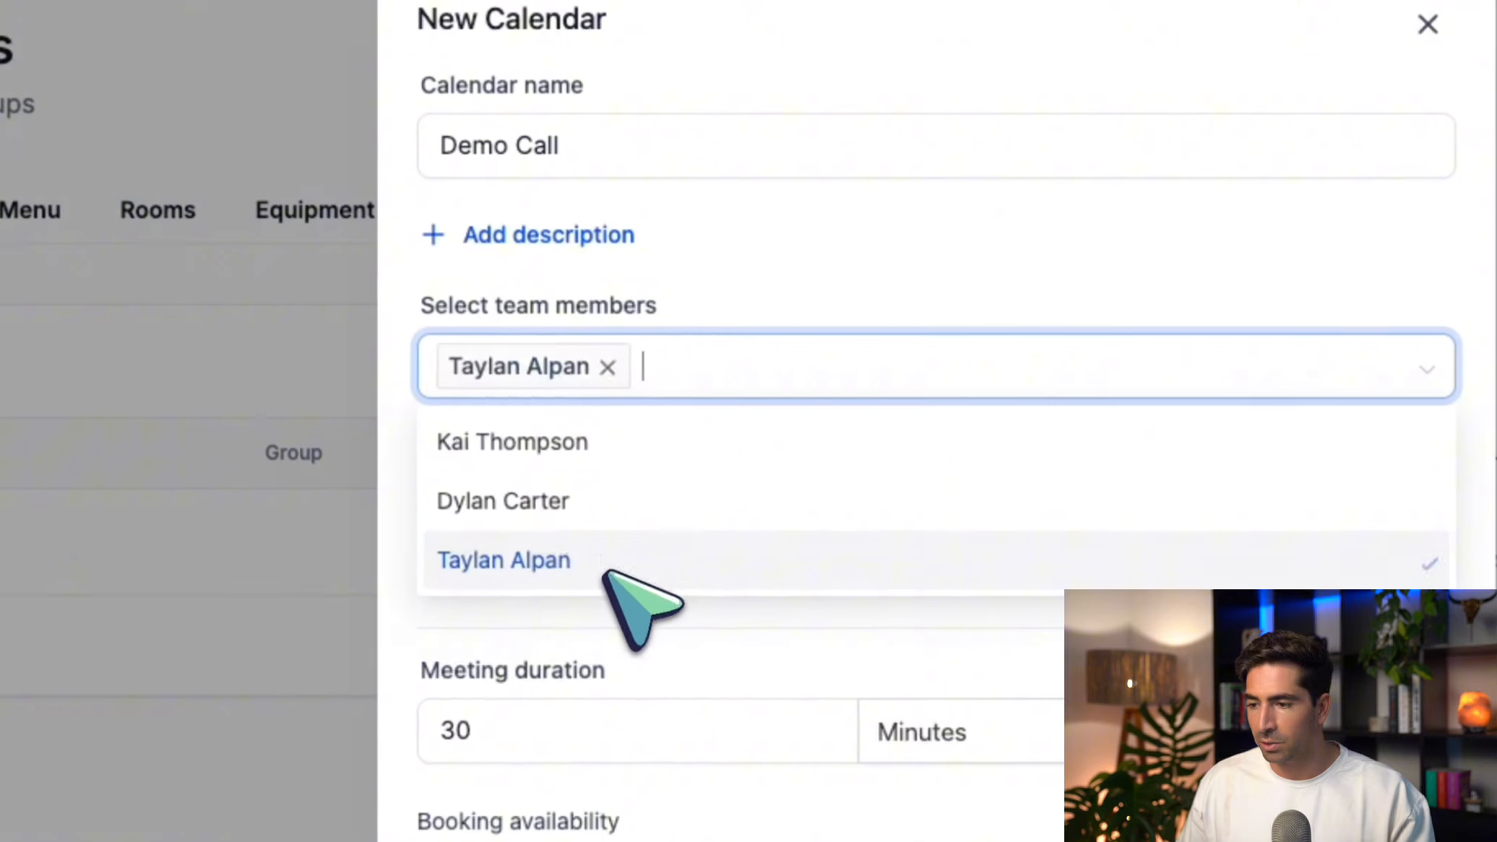
{"action": "left_click", "coordinate": [603, 506]}
{"action": "left_click", "coordinate": [636, 442]}
Step: Set the custom booking URL to demo-call-123456, keep the 30-minute meeting duration, and confirm the new calendar
{"action": "left_click", "coordinate": [896, 253]}
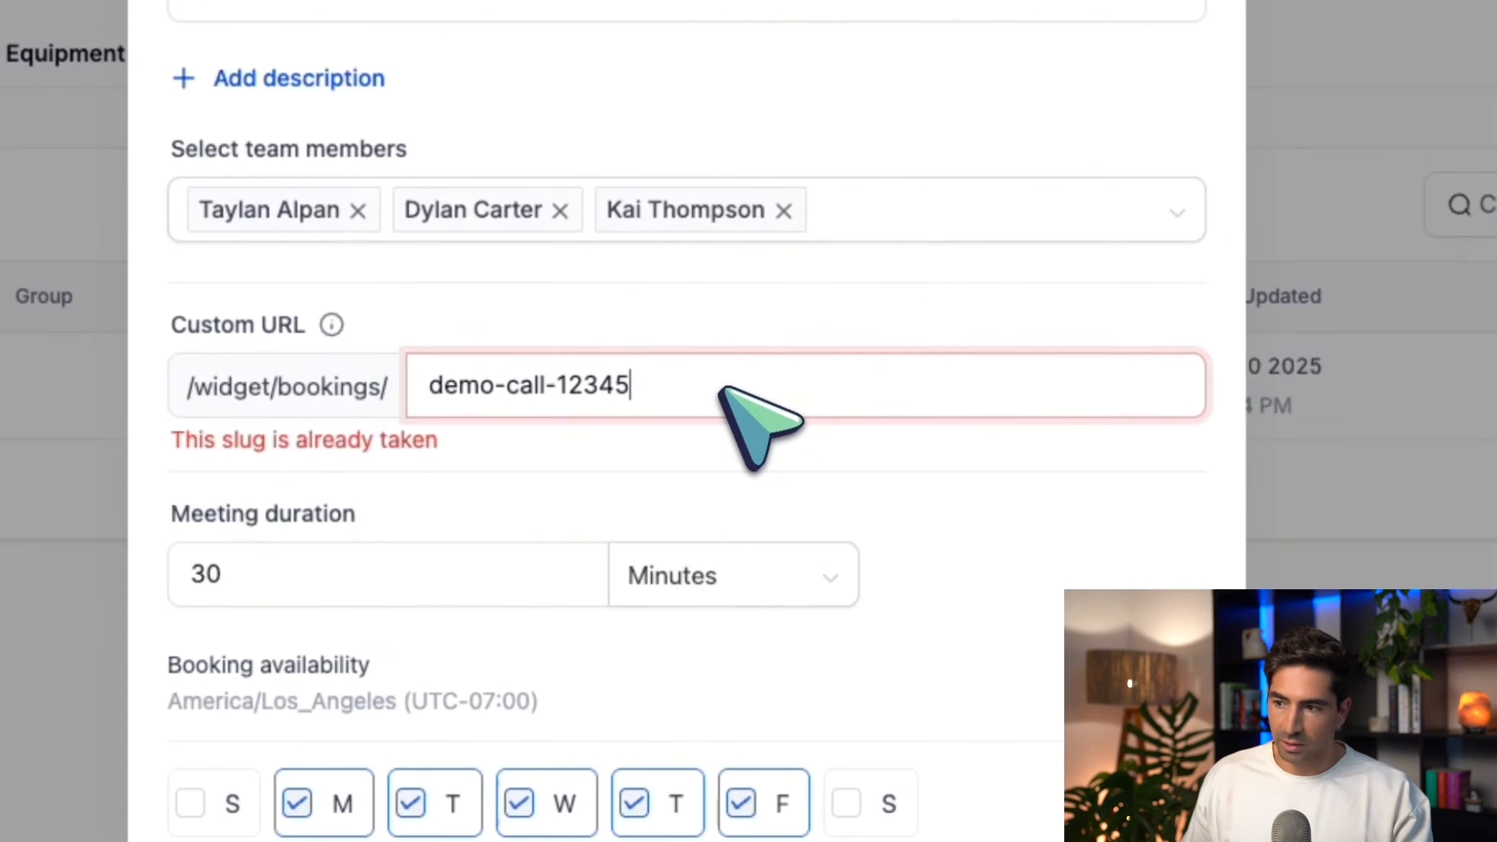
{"action": "type", "text": "6"}
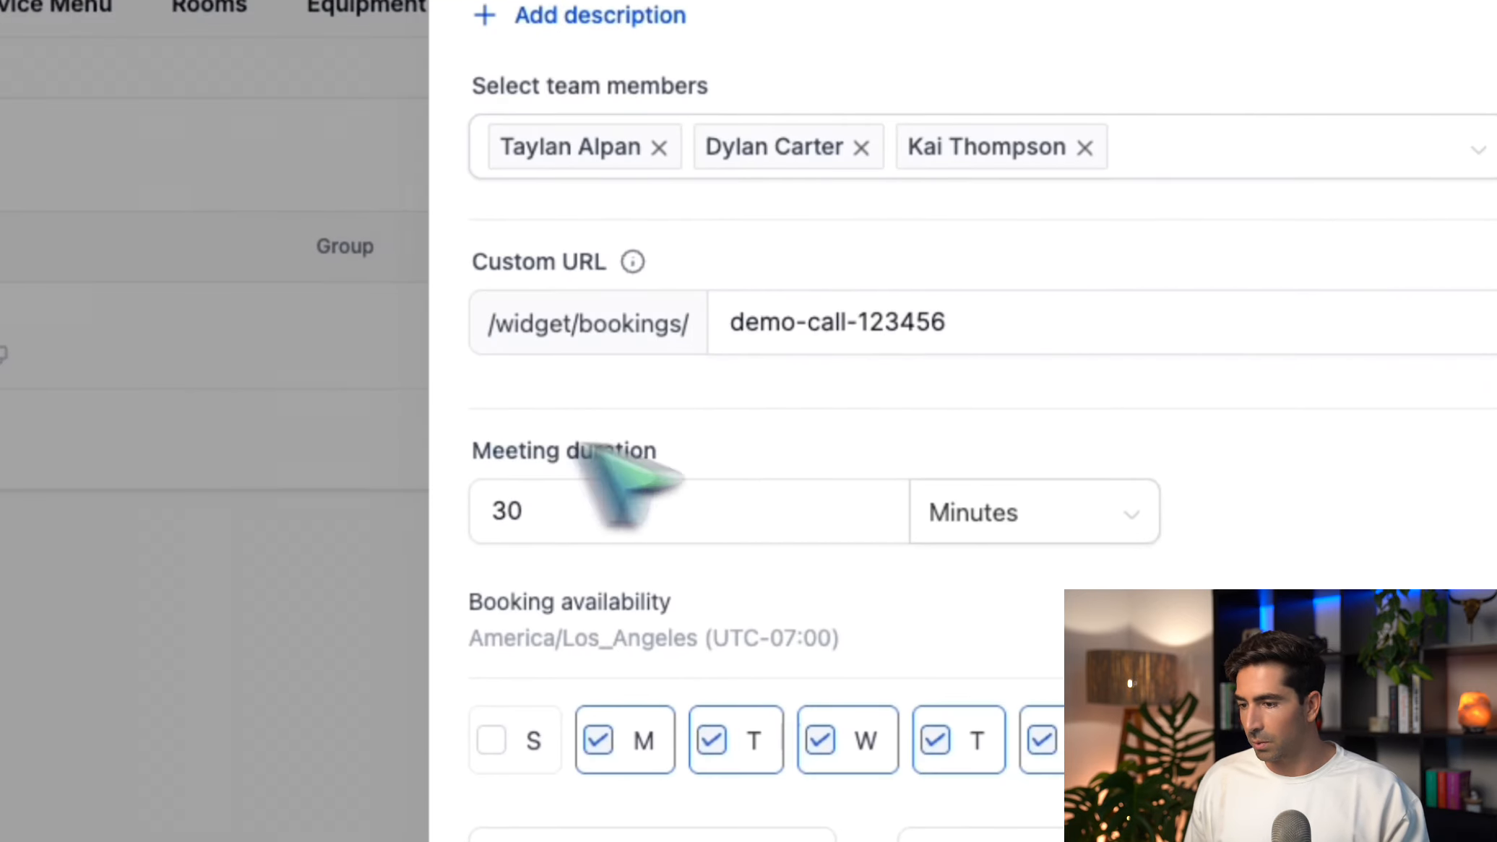
{"action": "left_click", "coordinate": [668, 495]}
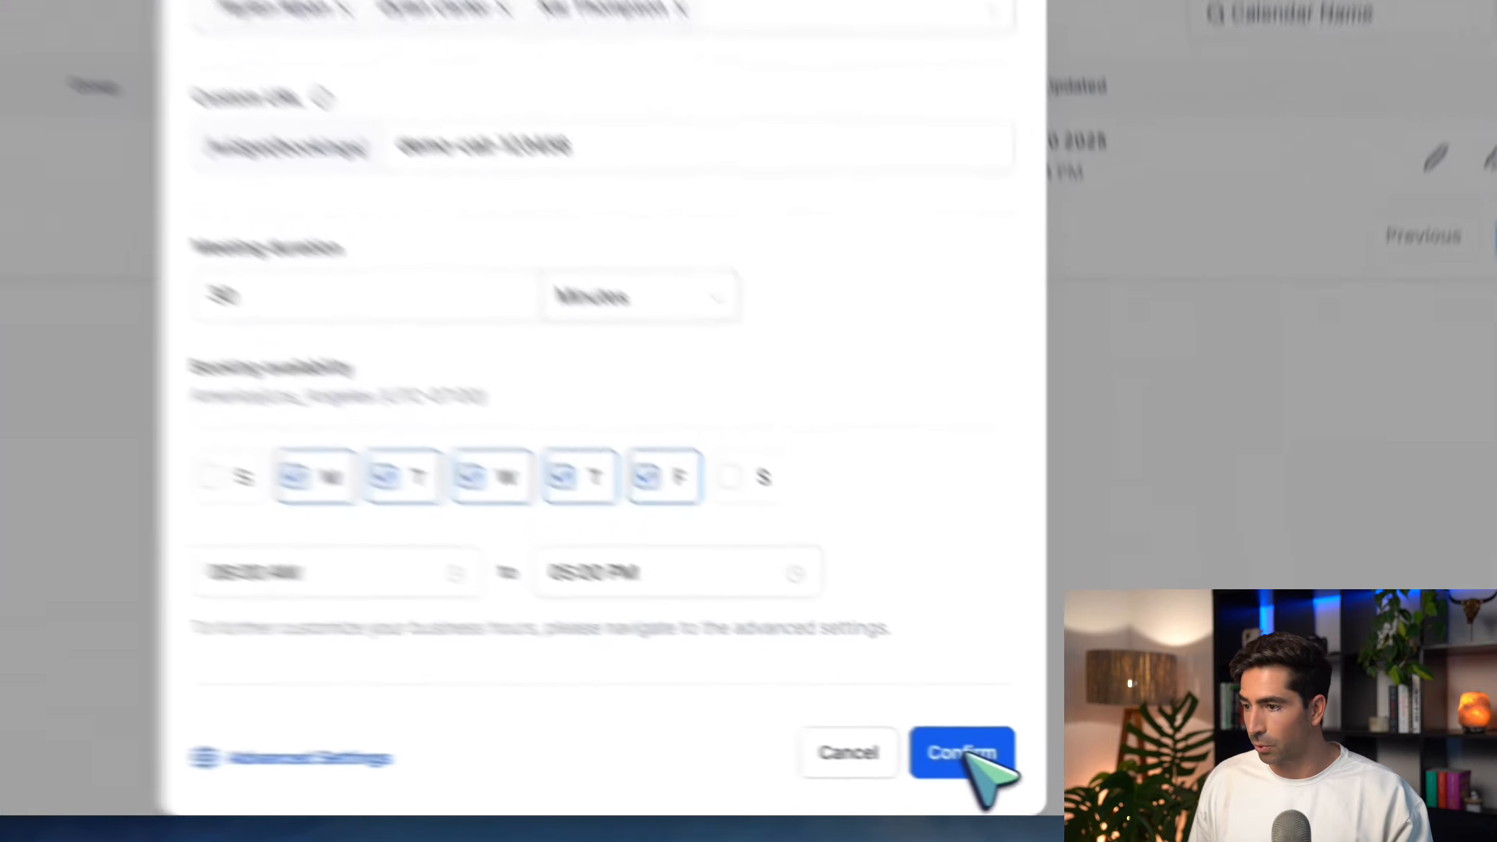
{"action": "left_click", "coordinate": [1051, 775]}
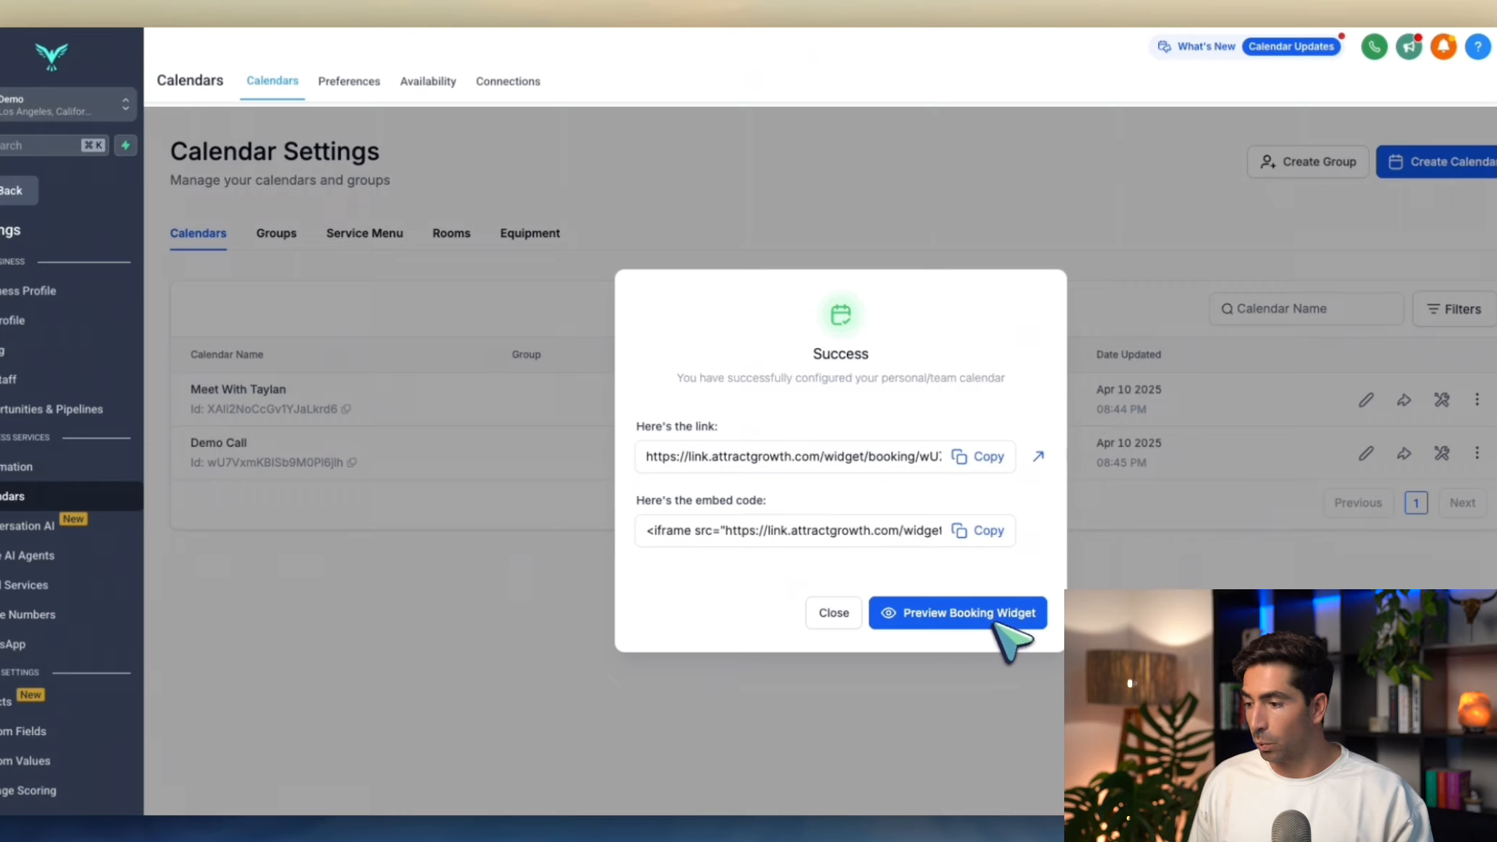
Step: Dismiss the creation dialog, open the Demo Call calendar for editing, and examine its meeting details, appointment distribution and team member settings
{"action": "left_click", "coordinate": [835, 612]}
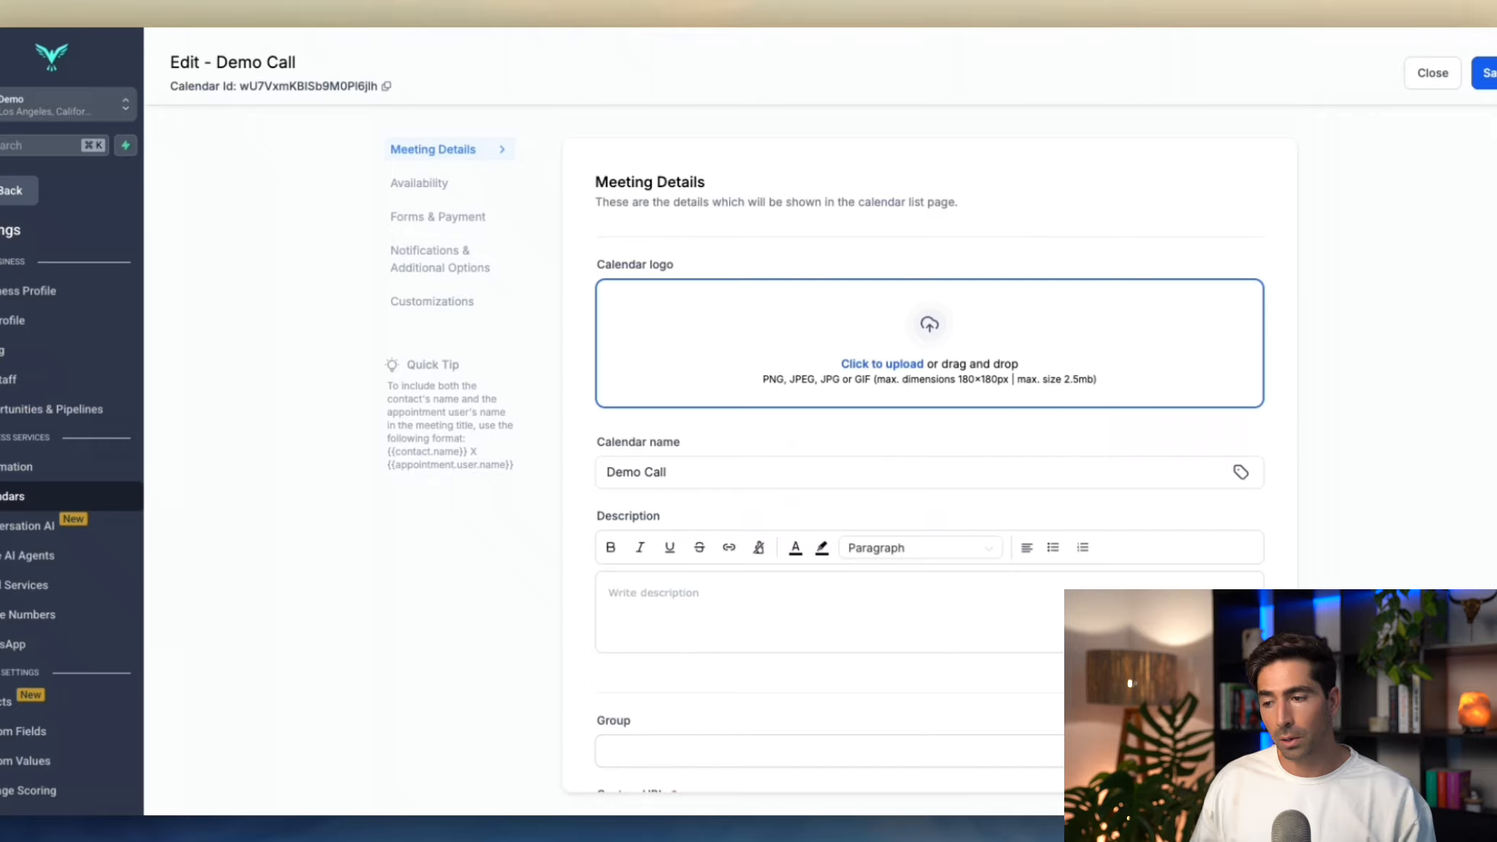
{"action": "scroll", "coordinate": [785, 344], "scroll_direction": "down", "scroll_amount": 8}
{"action": "scroll", "coordinate": [785, 343], "scroll_direction": "up", "scroll_amount": 6}
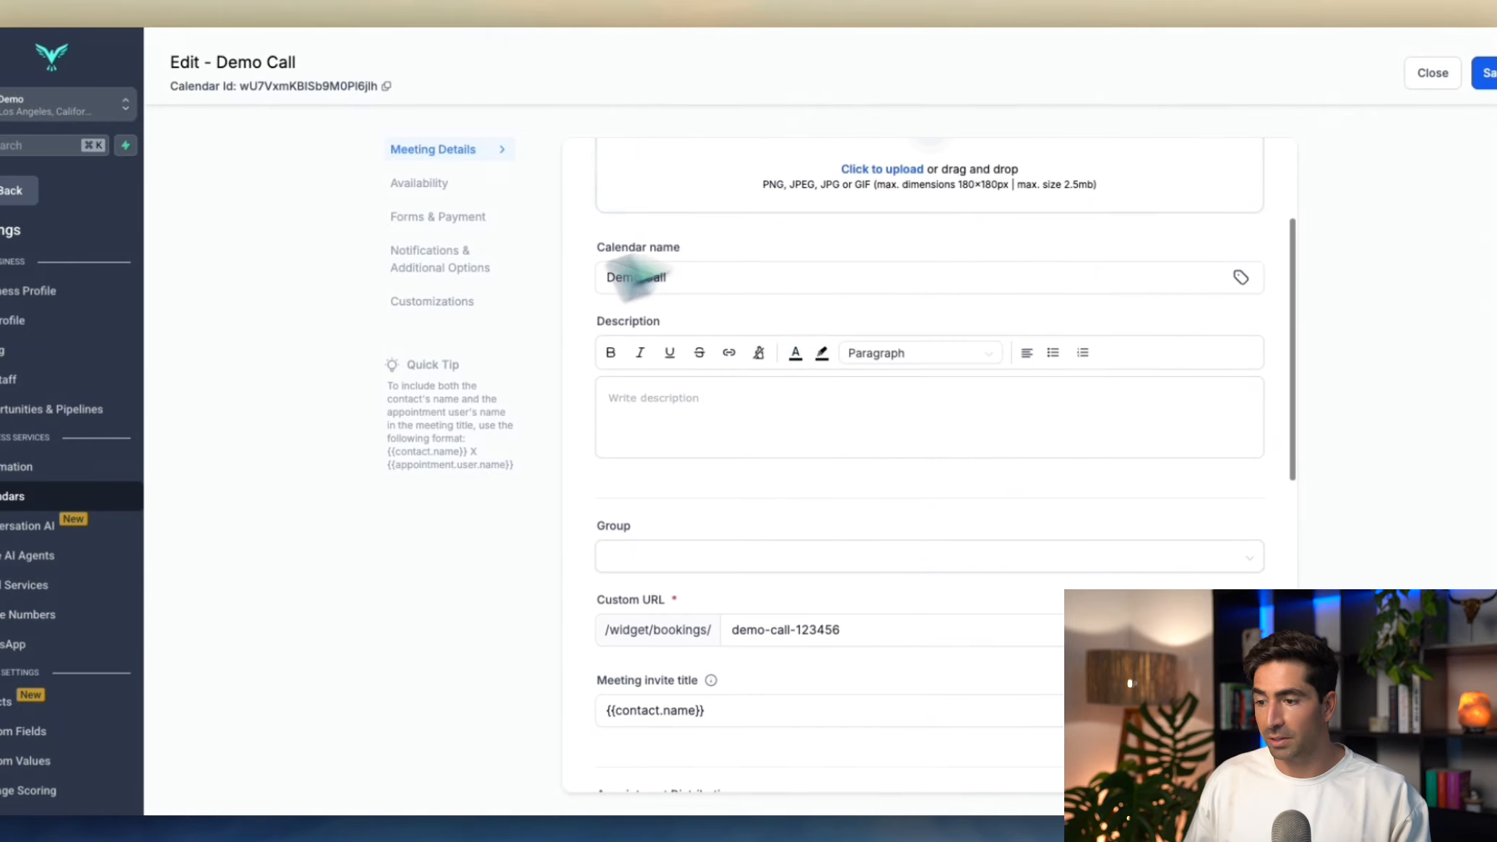
{"action": "scroll", "coordinate": [875, 494], "scroll_direction": "down", "scroll_amount": 8}
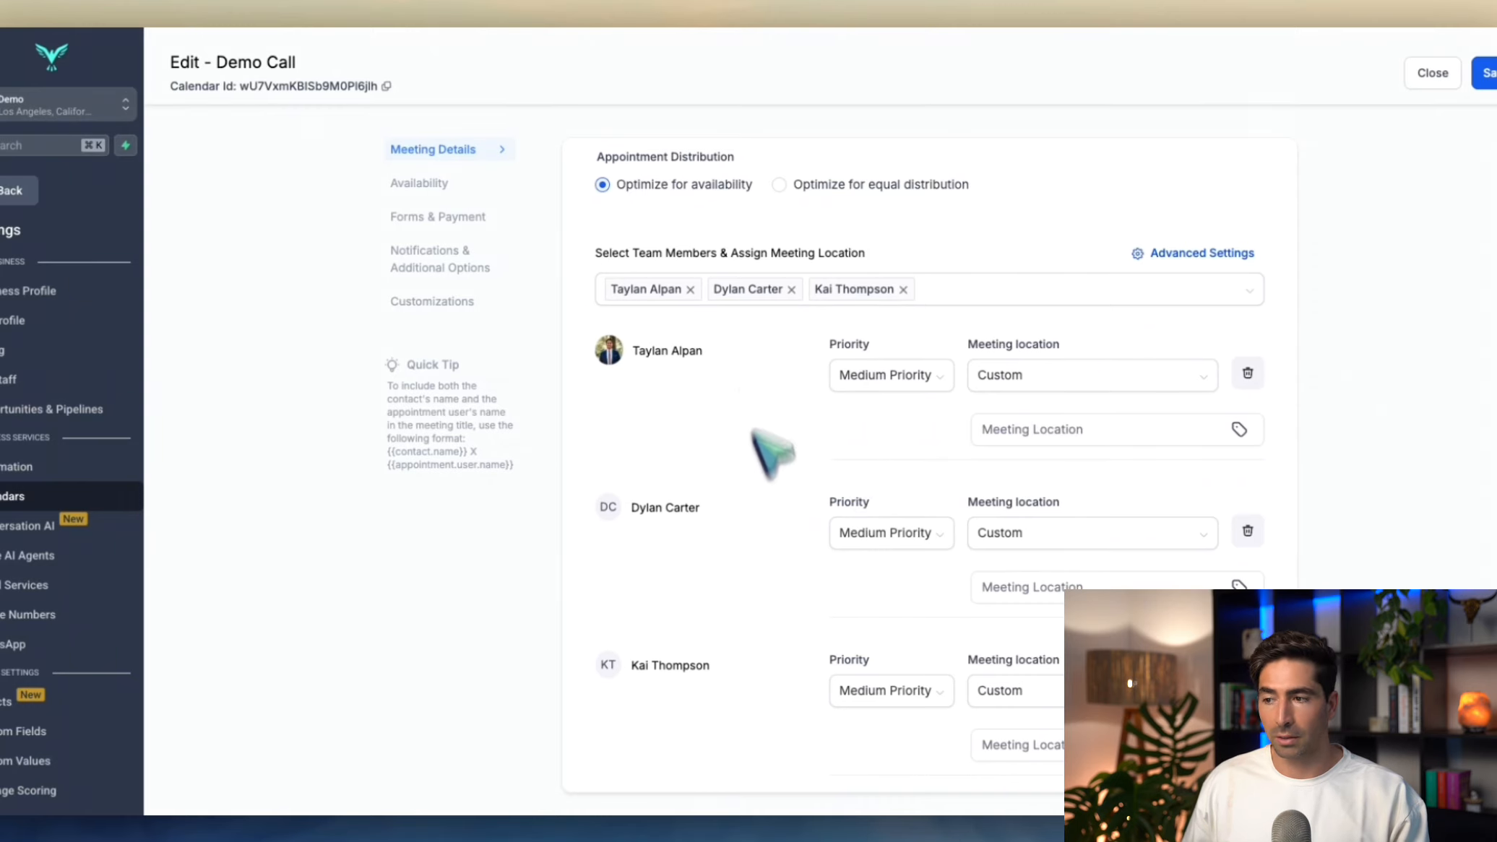
{"action": "scroll", "coordinate": [694, 216], "scroll_direction": "up", "scroll_amount": 1}
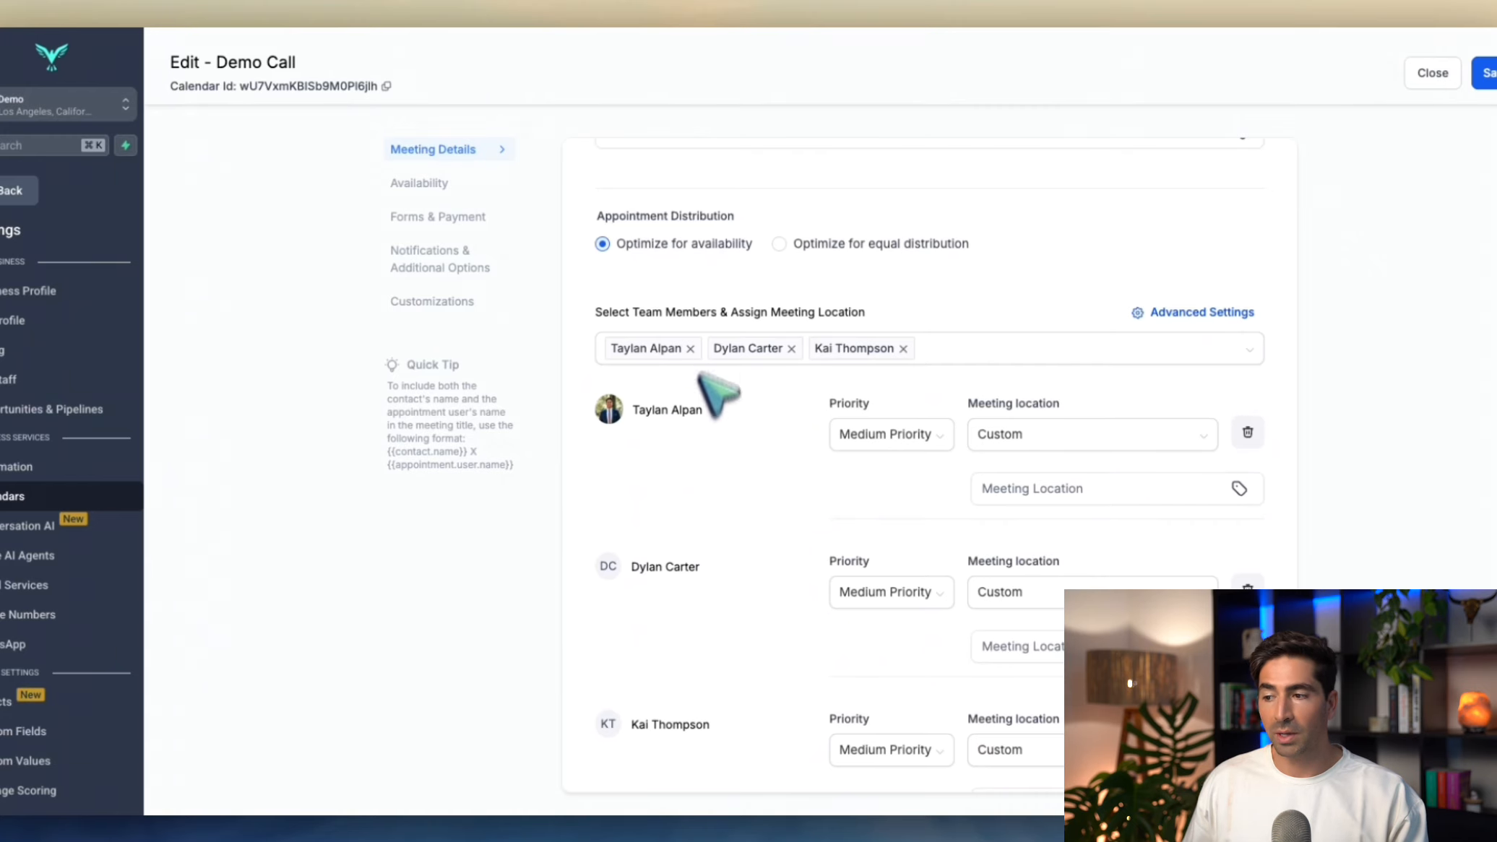
{"action": "scroll", "coordinate": [723, 411], "scroll_direction": "down", "scroll_amount": 3}
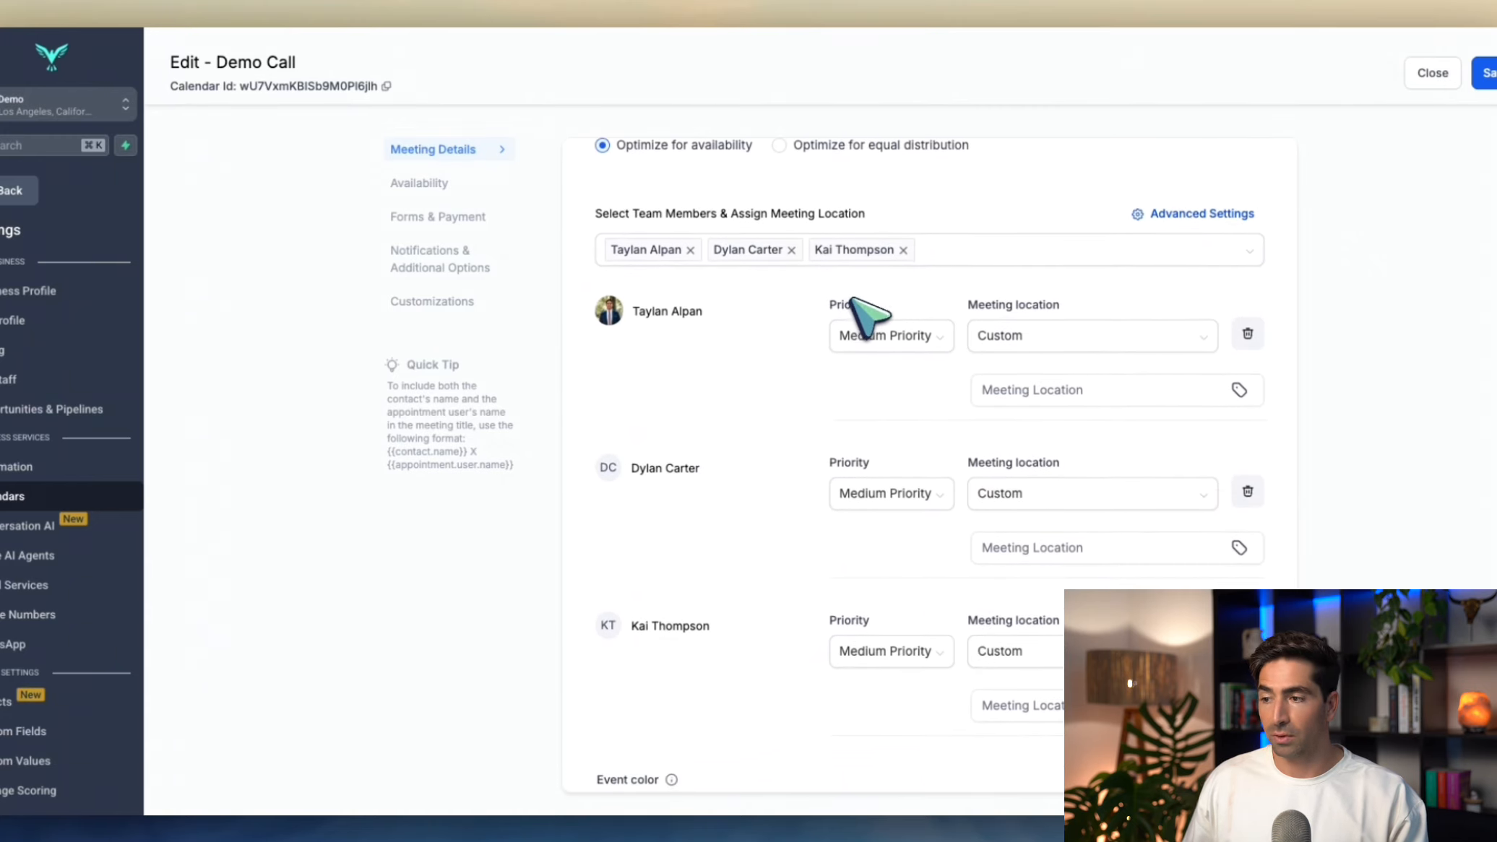
{"action": "scroll", "coordinate": [819, 395], "scroll_direction": "down", "scroll_amount": 3}
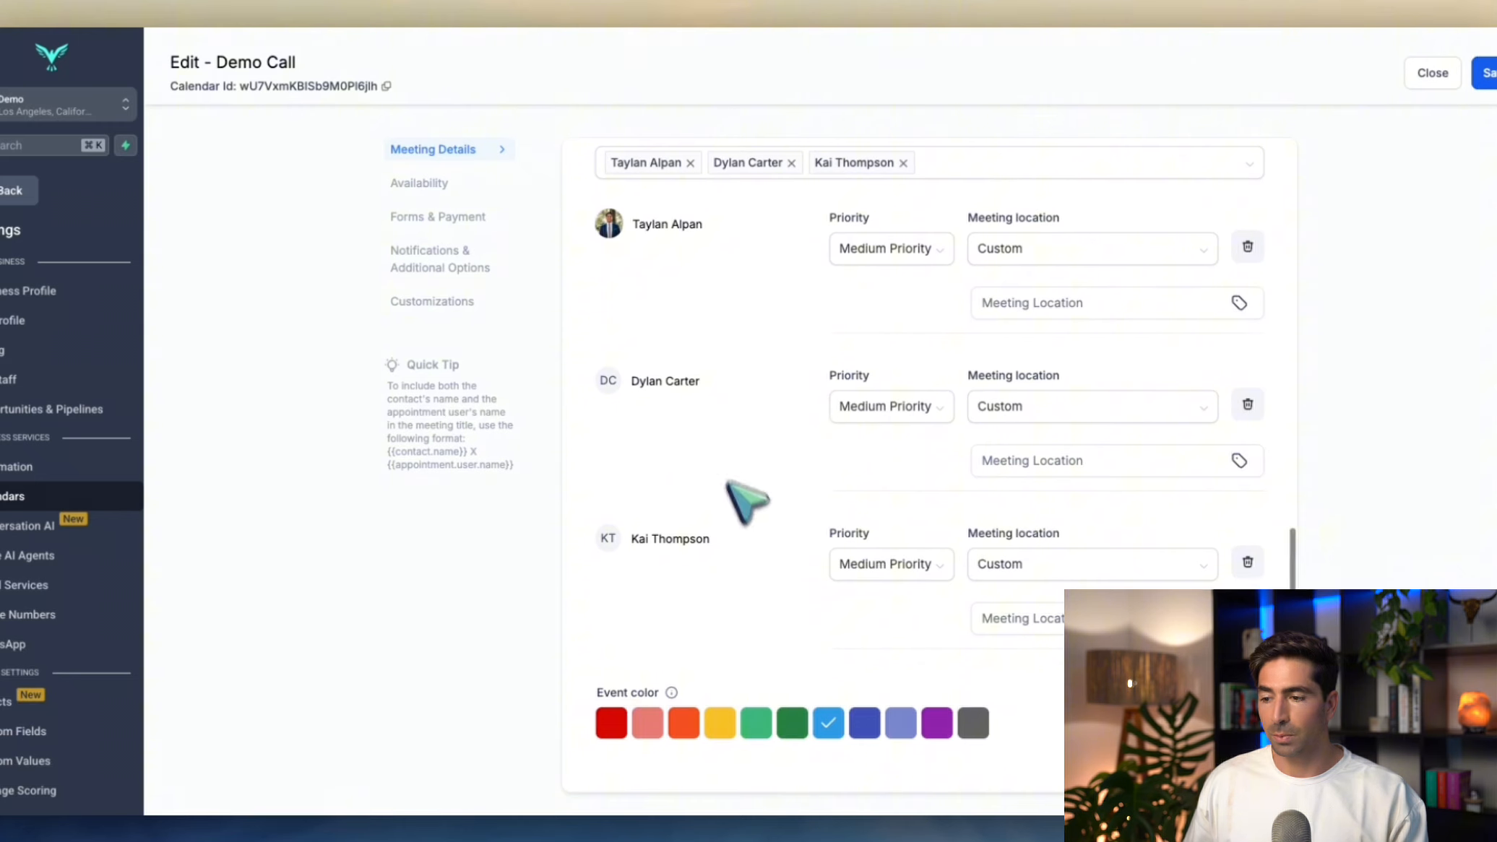
{"action": "scroll", "coordinate": [806, 357], "scroll_direction": "up", "scroll_amount": 1}
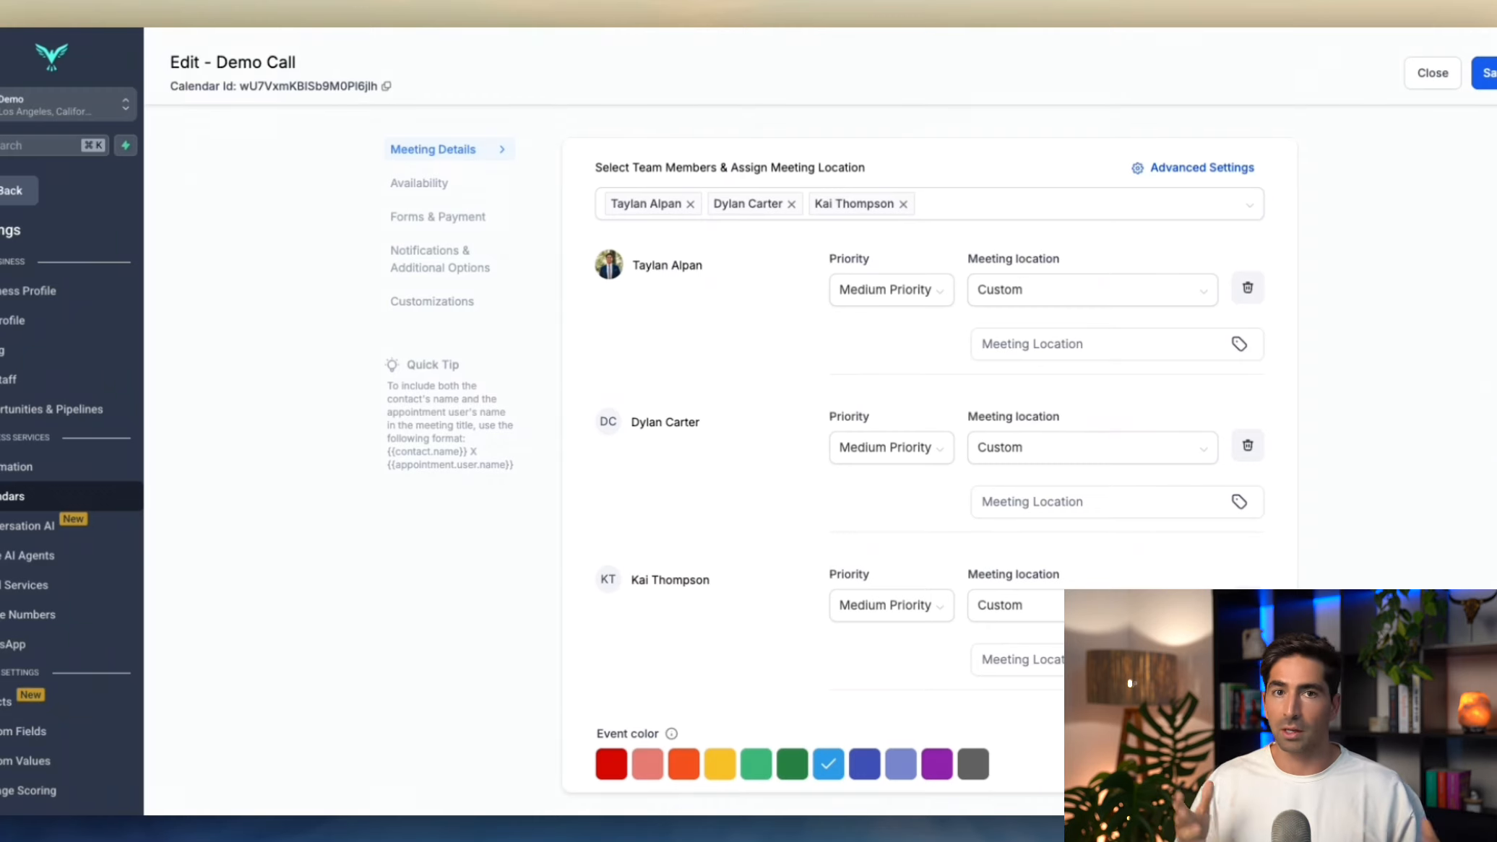
Step: Set the first team member to High Priority and the second team member to Low Priority
{"action": "left_click", "coordinate": [913, 290]}
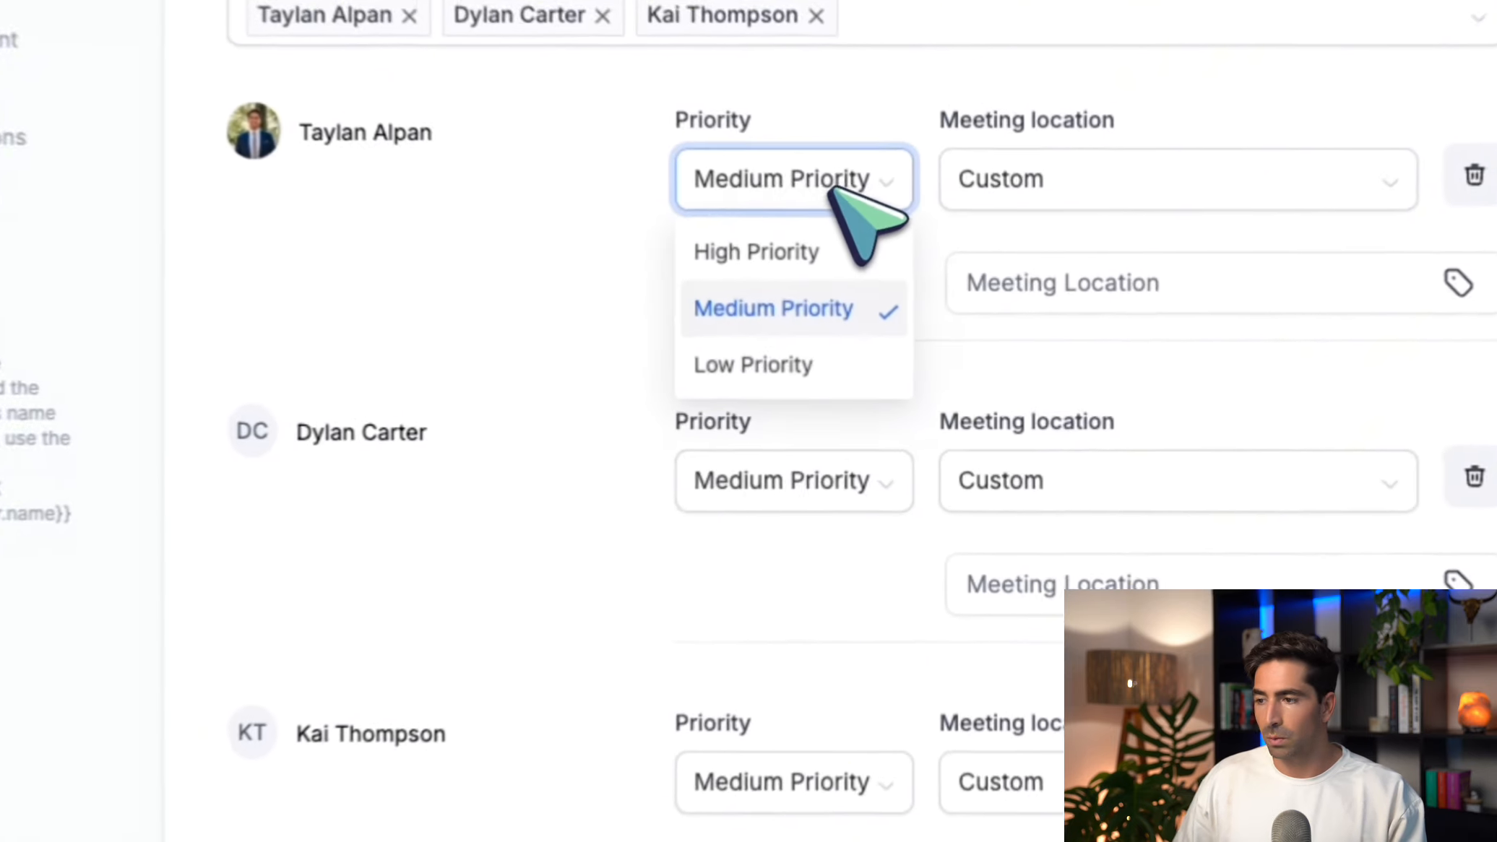
{"action": "left_click", "coordinate": [888, 331]}
{"action": "left_click", "coordinate": [744, 479]}
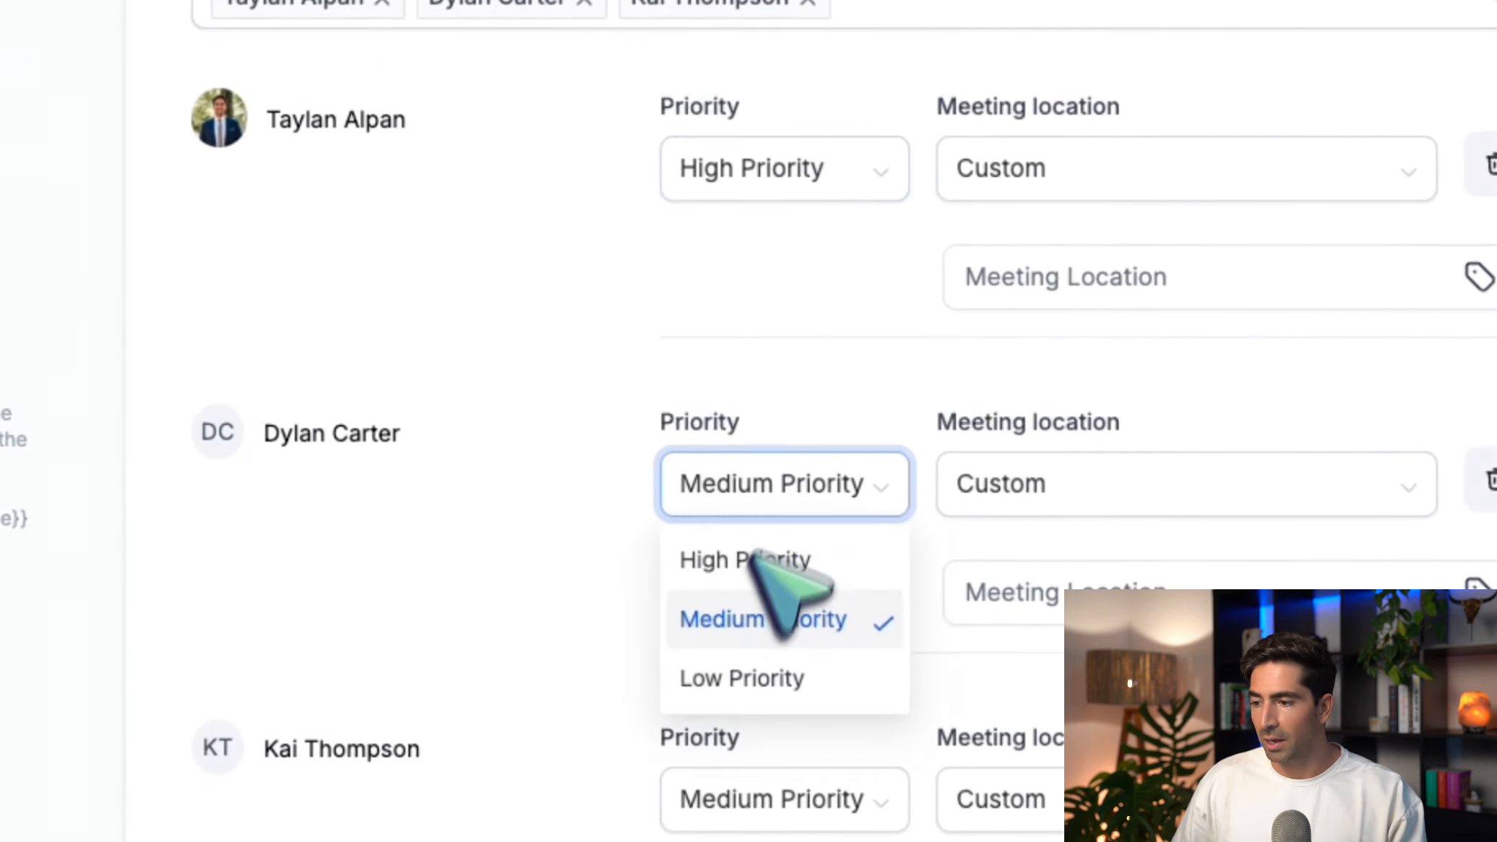
{"action": "left_click", "coordinate": [738, 676]}
Step: Set the first team member's meeting location to Zoom and close the Demo Call calendar editor
{"action": "scroll", "coordinate": [593, 499], "scroll_direction": "up", "scroll_amount": 3}
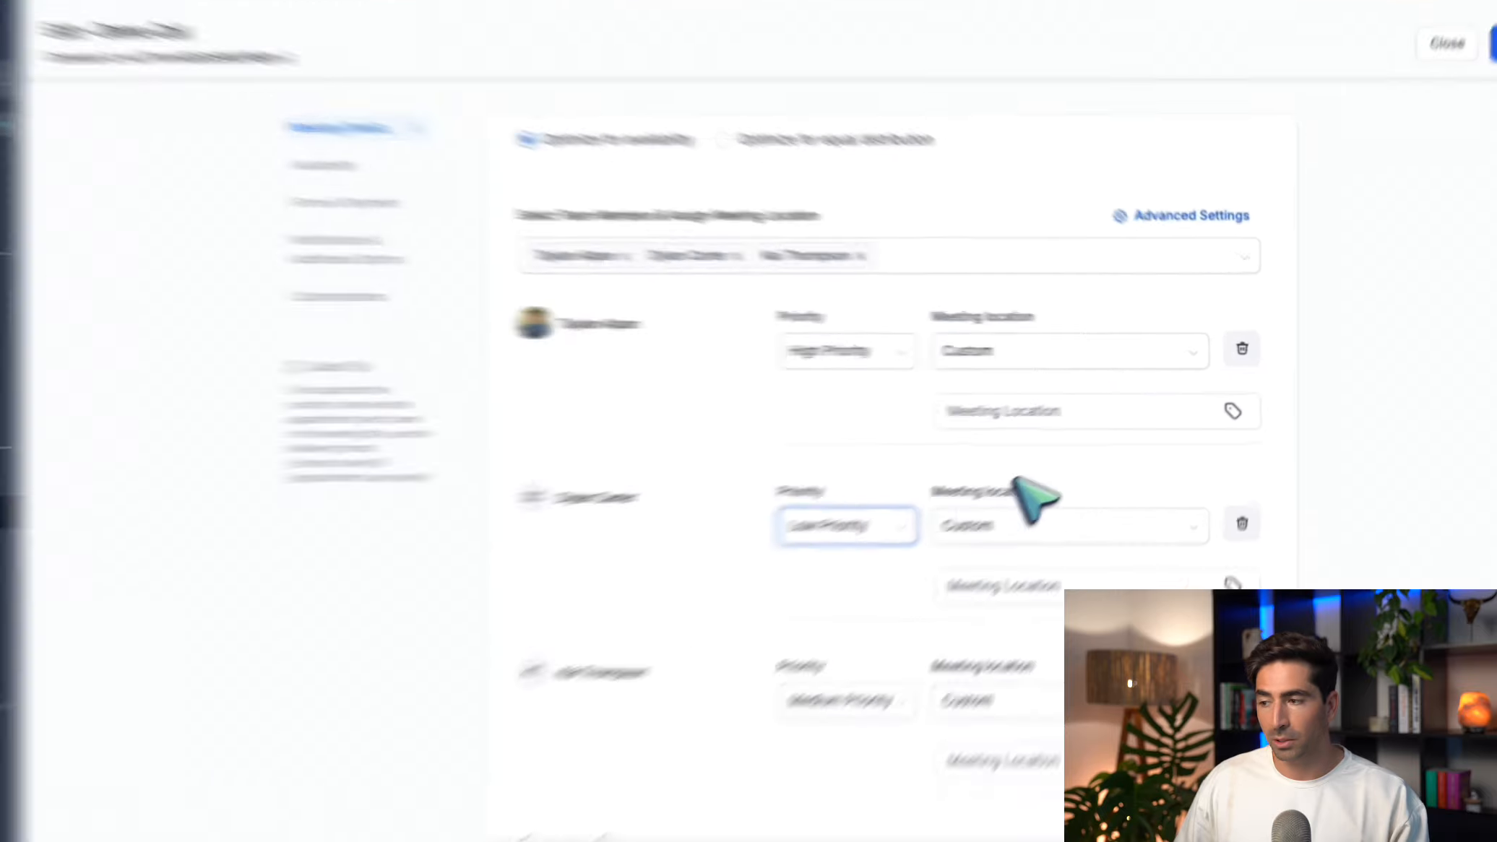
{"action": "left_click", "coordinate": [989, 455]}
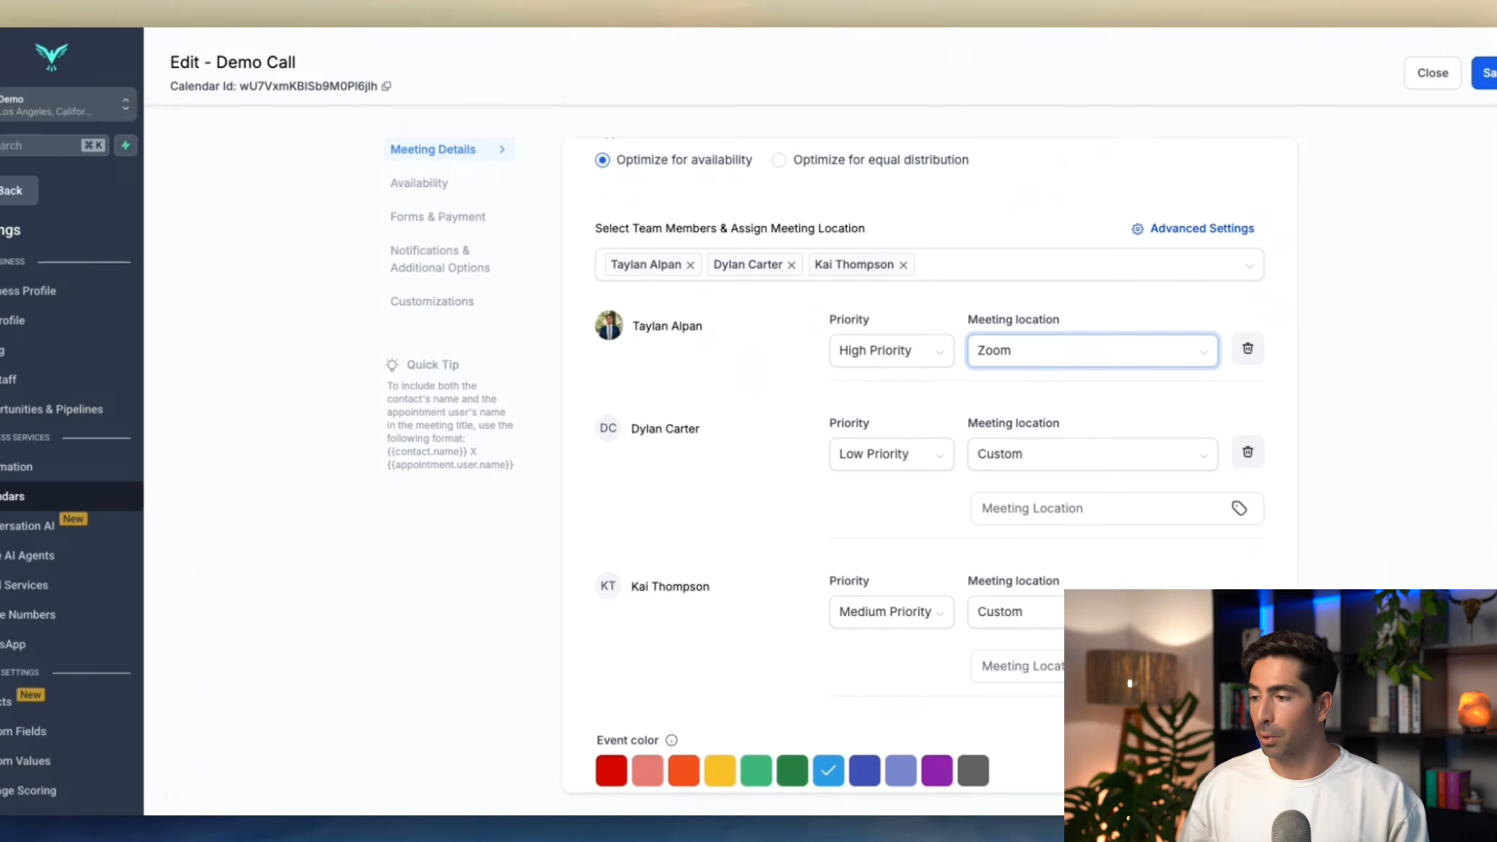
{"action": "scroll", "coordinate": [1069, 376], "scroll_direction": "down", "scroll_amount": 1}
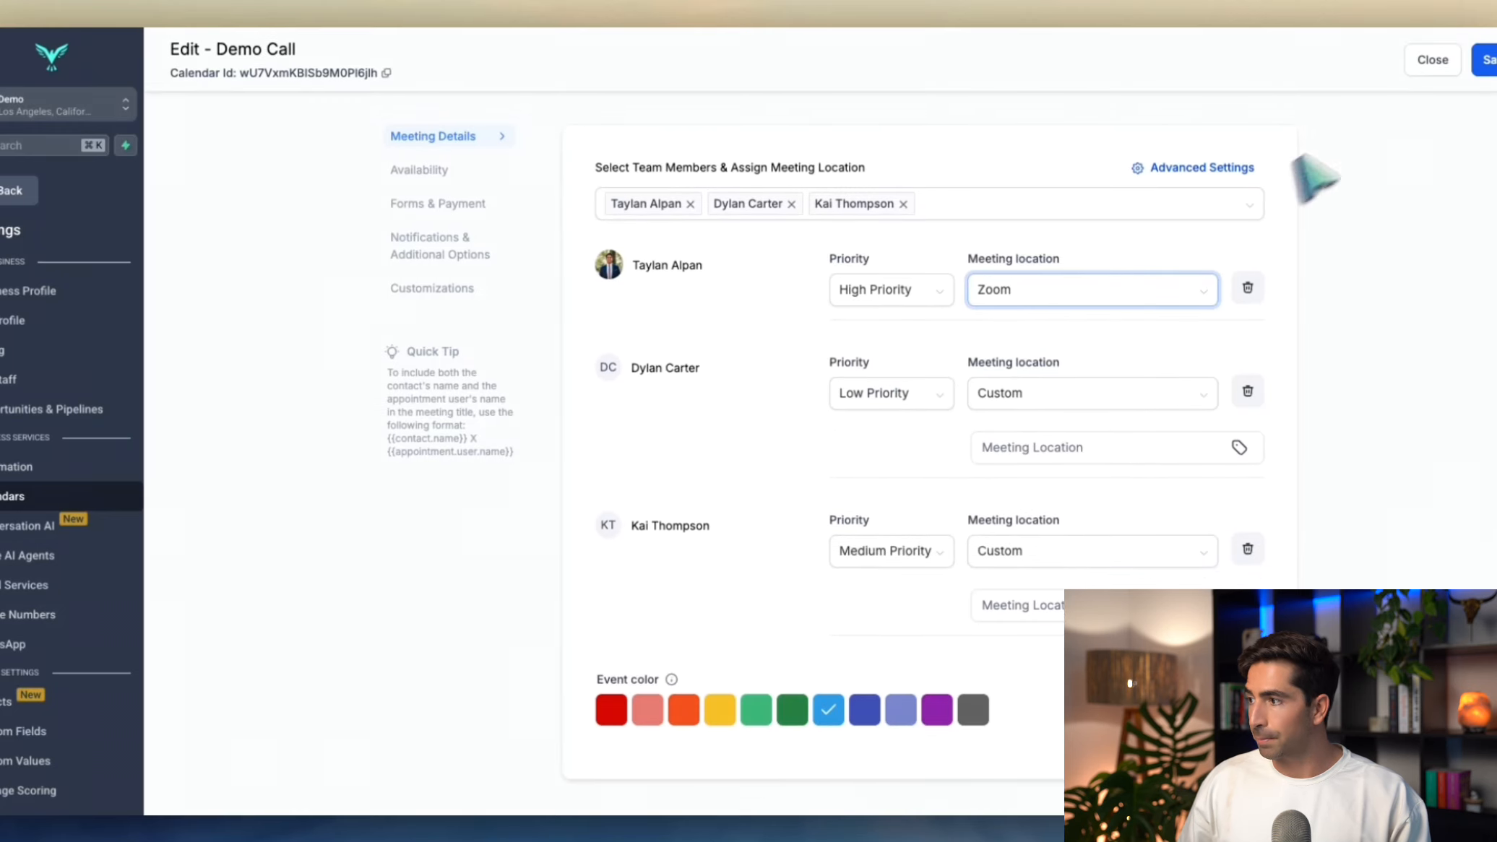
{"action": "left_click", "coordinate": [1432, 72]}
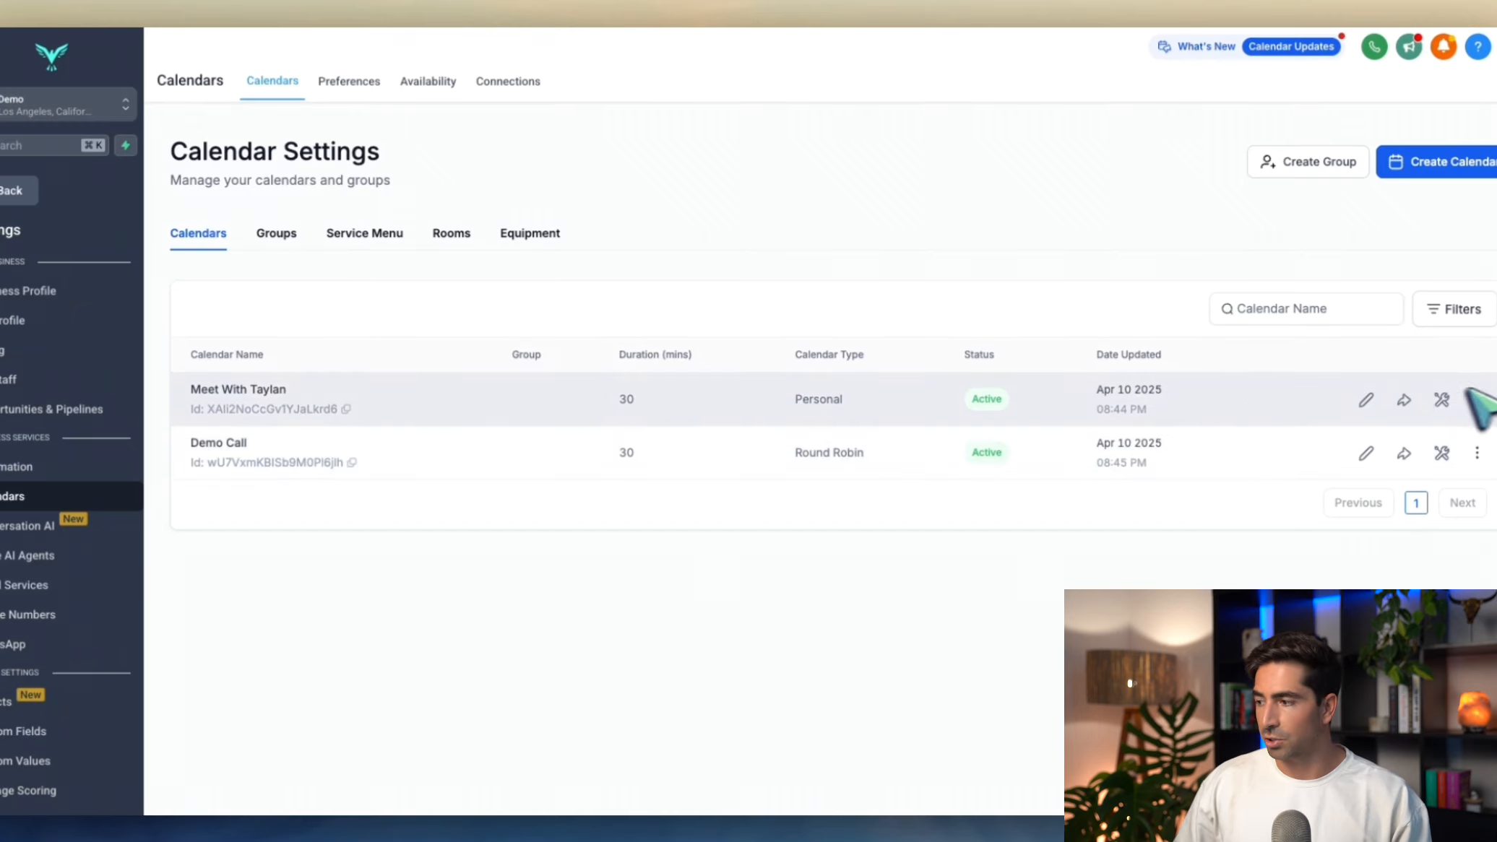
Step: Open the troubleshooting view of the Demo Call calendar and check the availability for Saturday, April 19, 2025
{"action": "left_click", "coordinate": [1477, 400]}
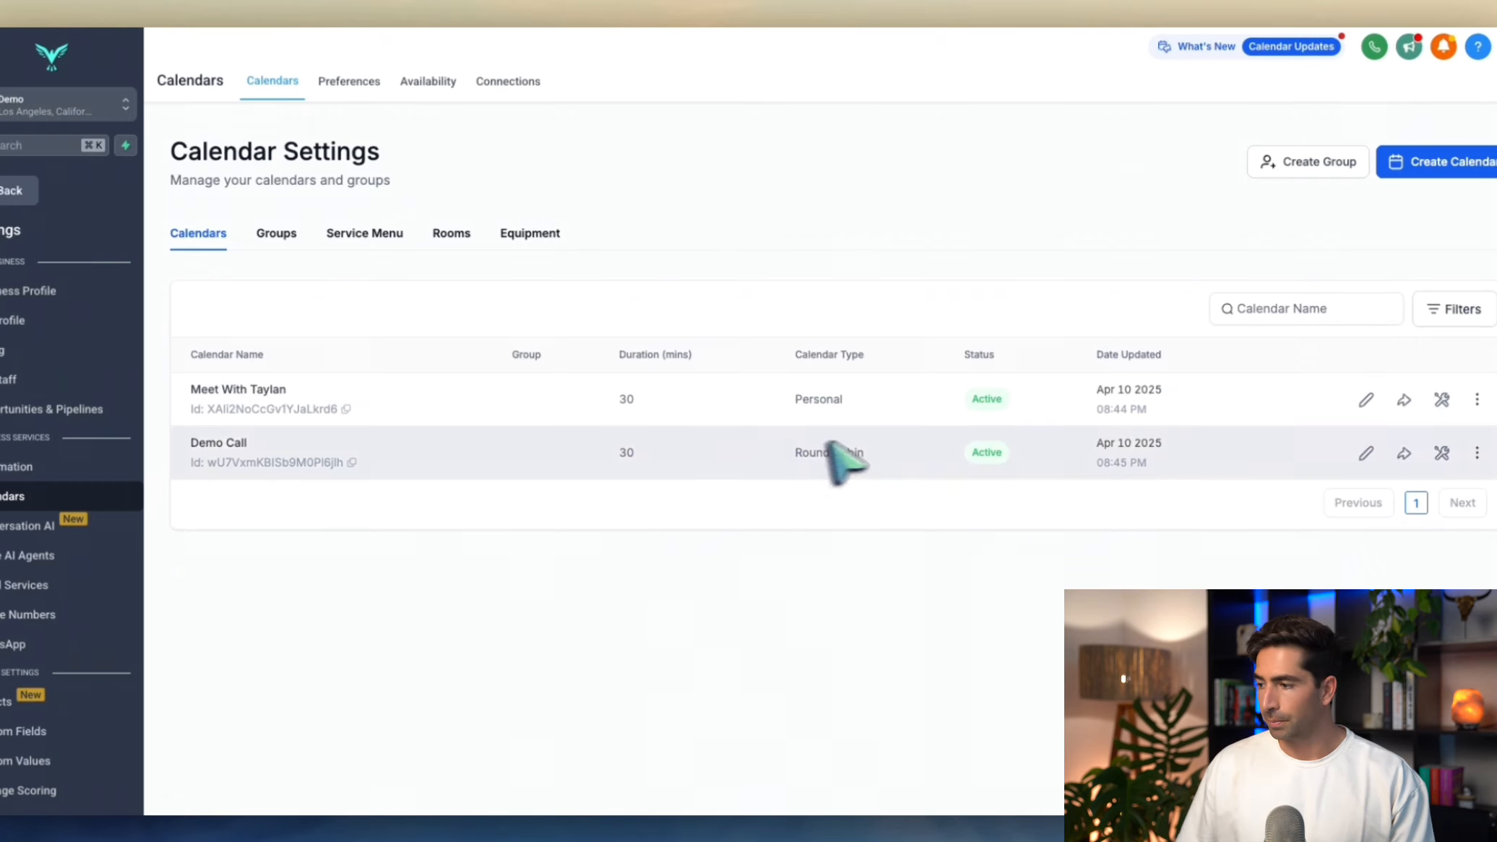
{"action": "left_click", "coordinate": [1443, 454]}
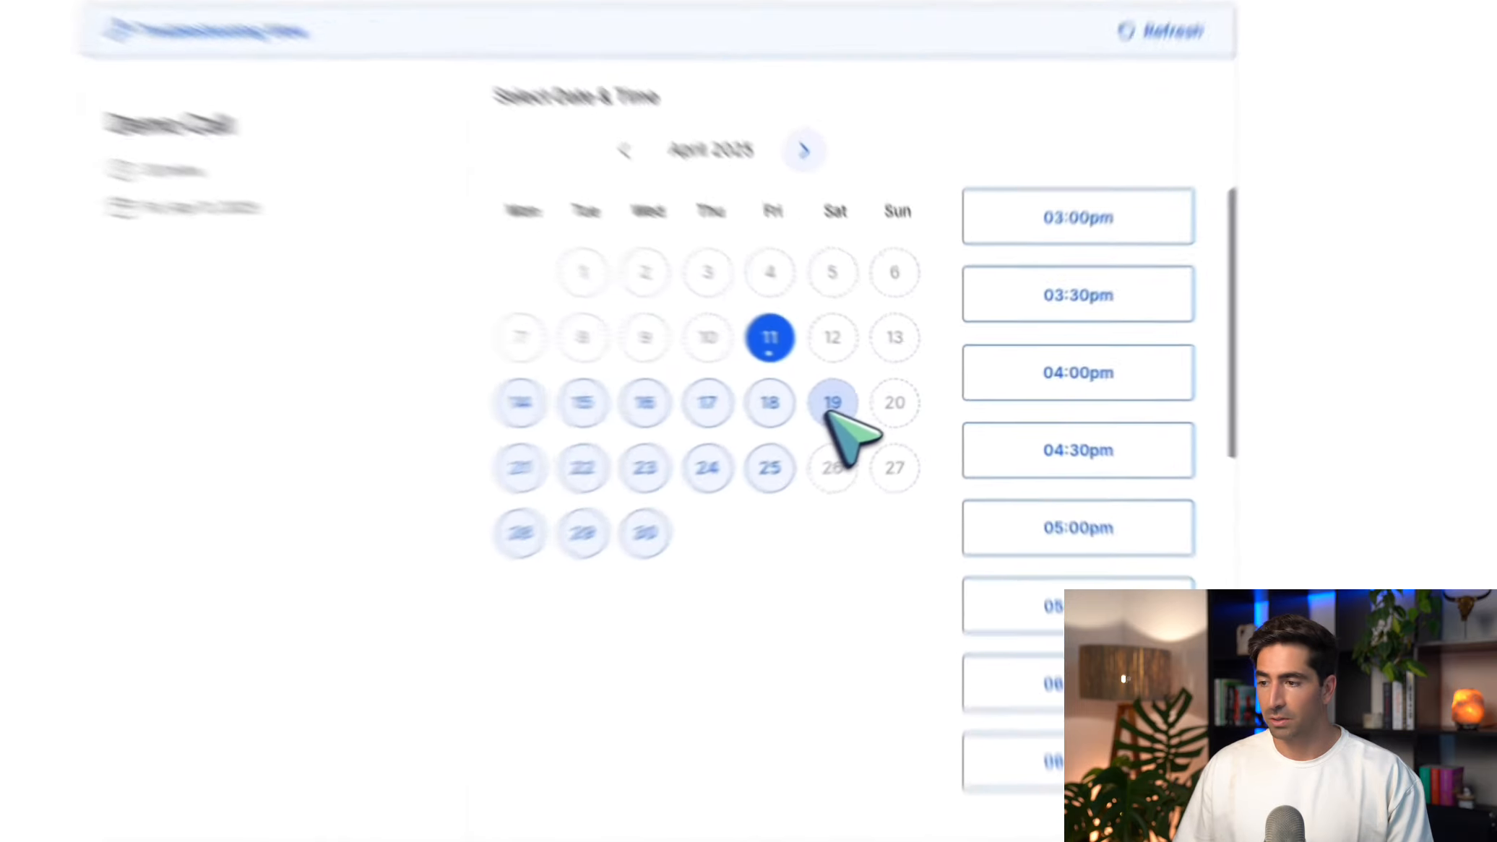
{"action": "left_click", "coordinate": [831, 408]}
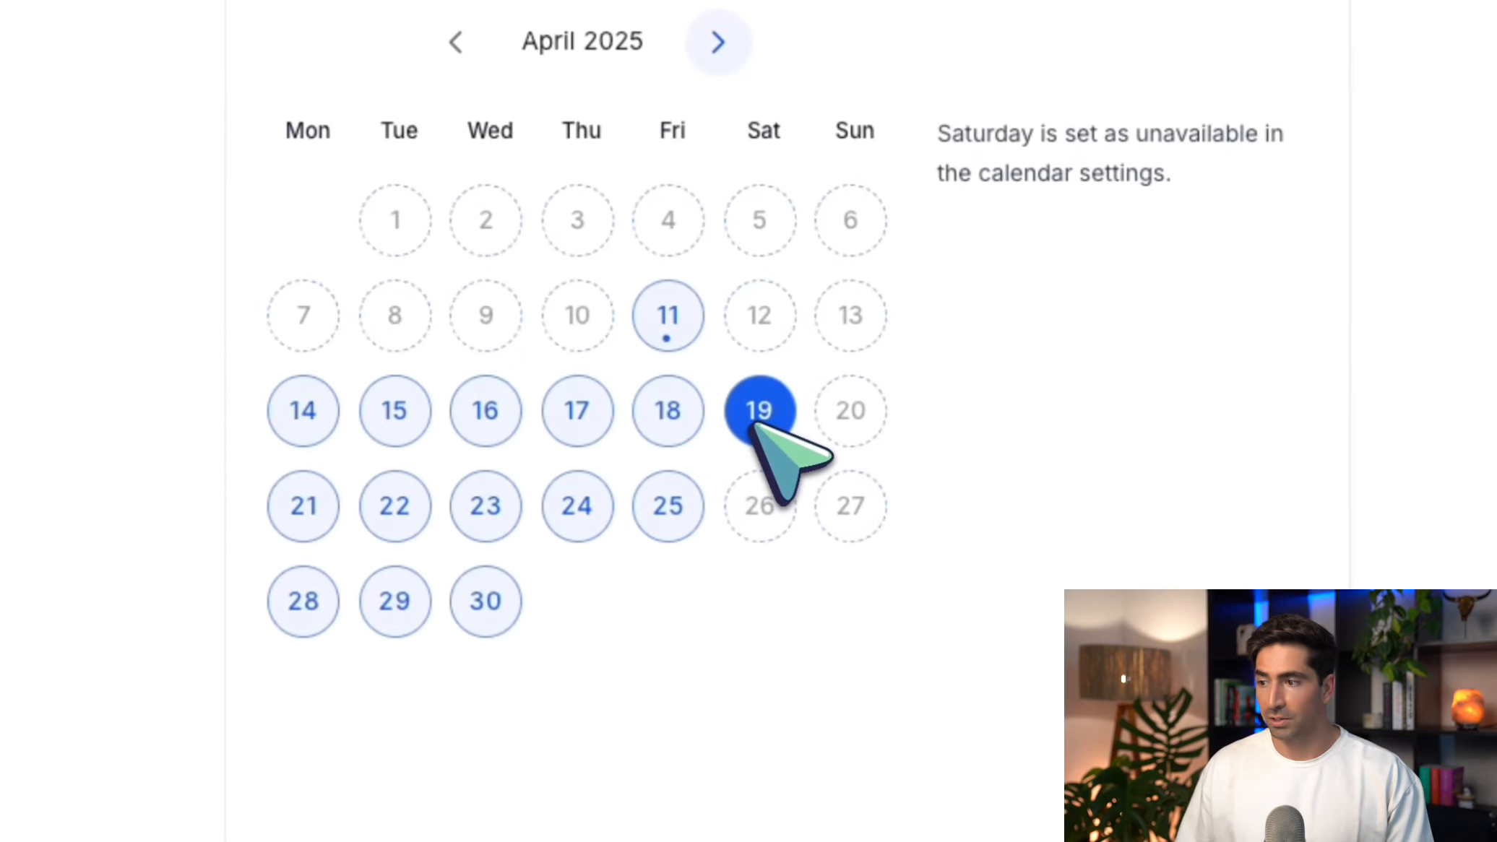